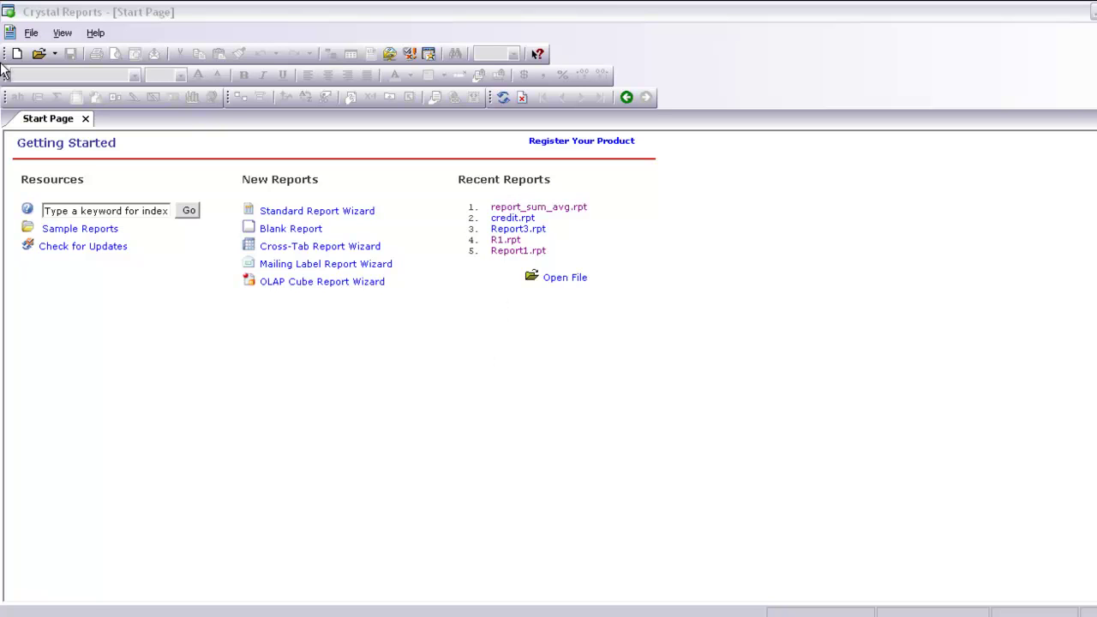
# Start a new report with the Standard Report wizard
pyautogui.click(28, 38)
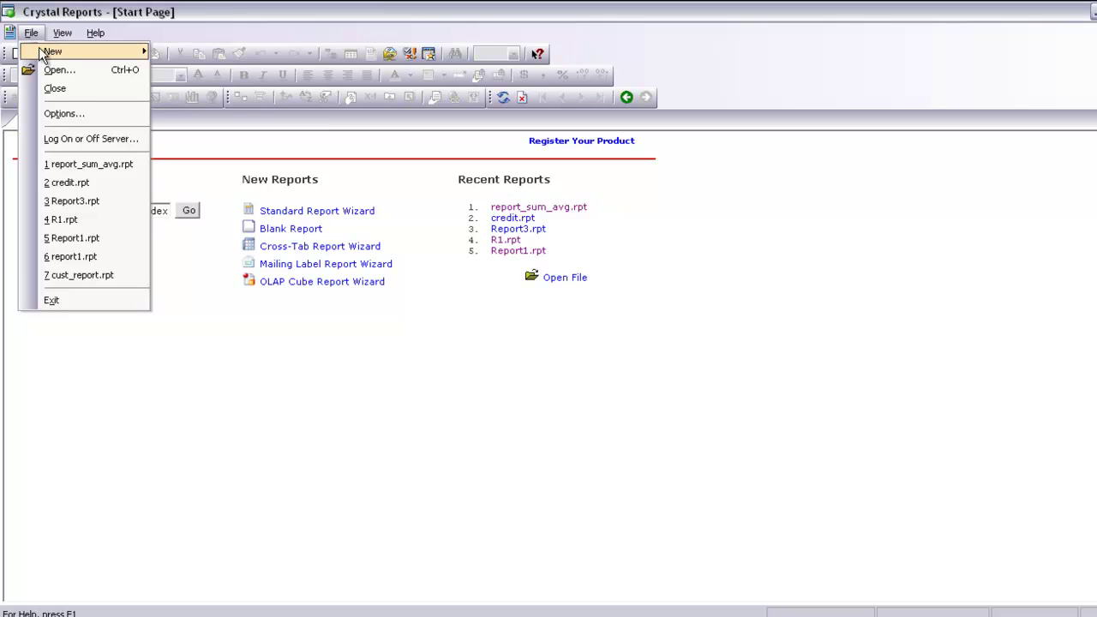
pyautogui.moveTo(40, 49)
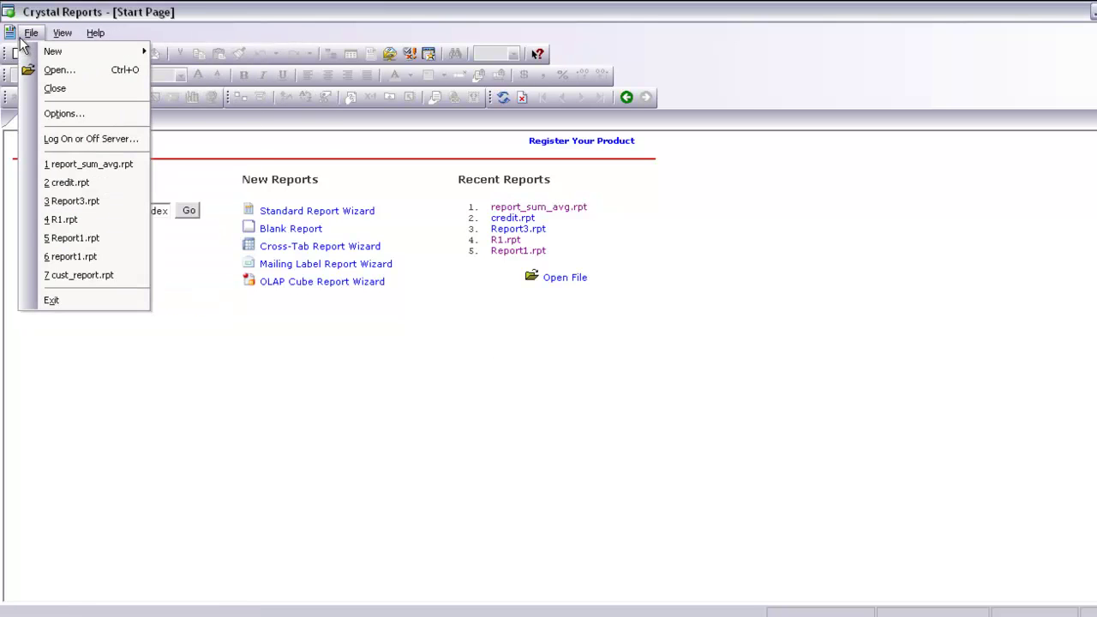
pyautogui.moveTo(81, 52)
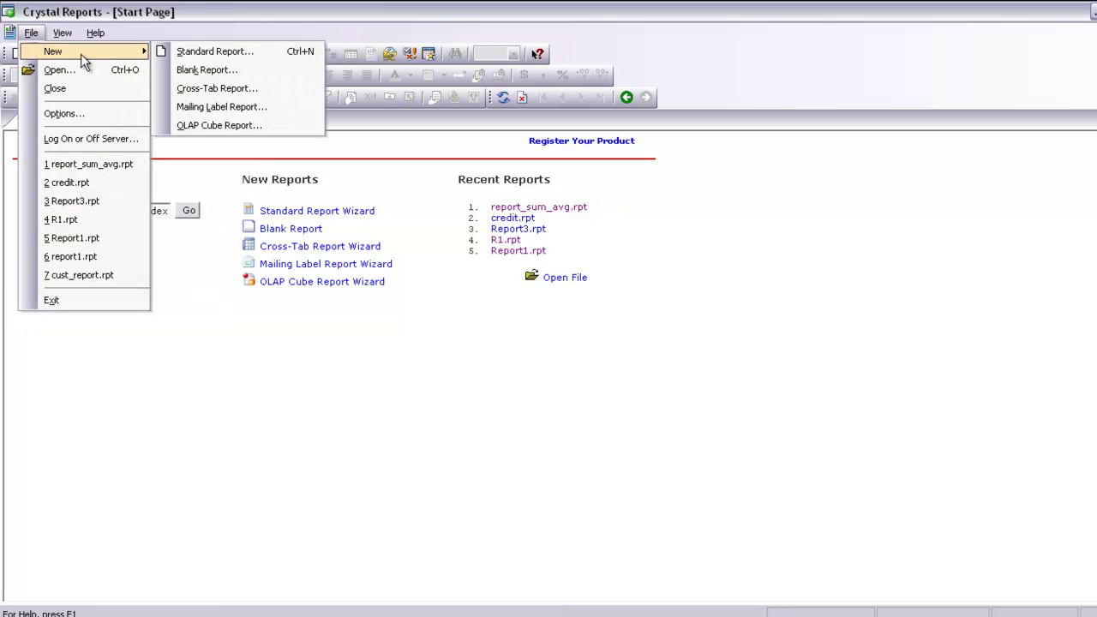
pyautogui.click(197, 53)
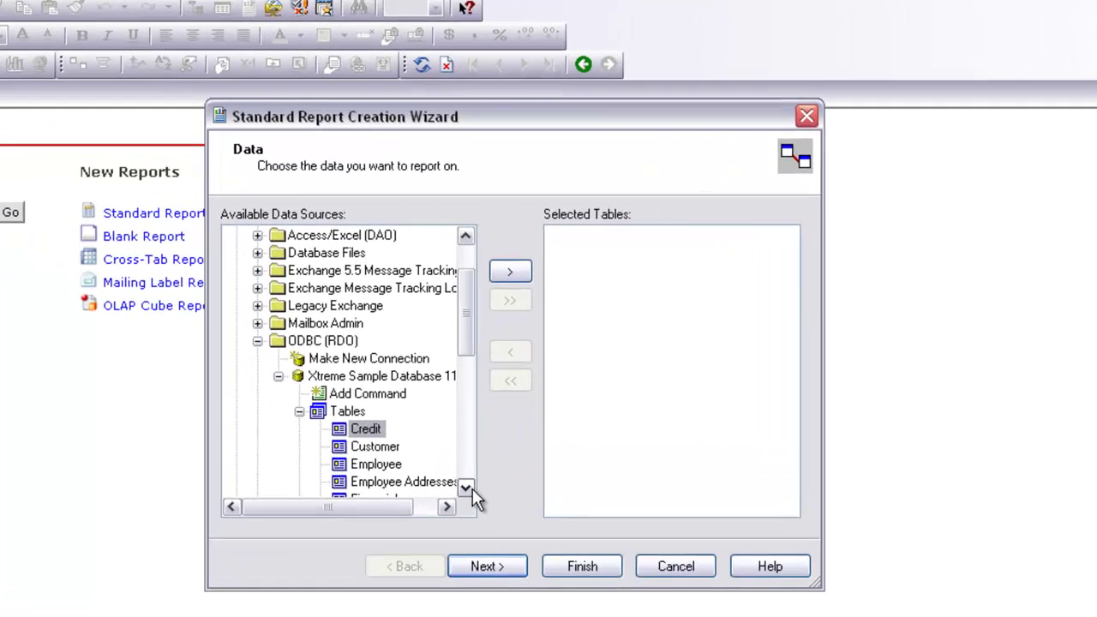
# Add the Employee table from the ODBC connection Xtreme Sample Database 11 as the report's data and continue to field selection
pyautogui.click(534, 422)
pyautogui.click(534, 421)
pyautogui.click(533, 422)
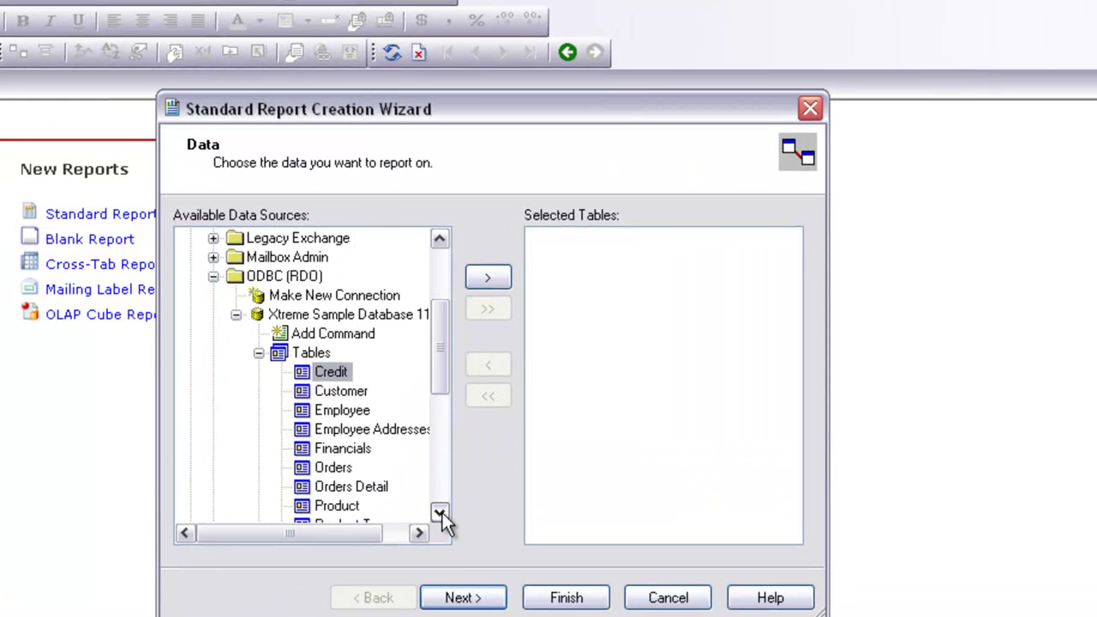
pyautogui.click(363, 411)
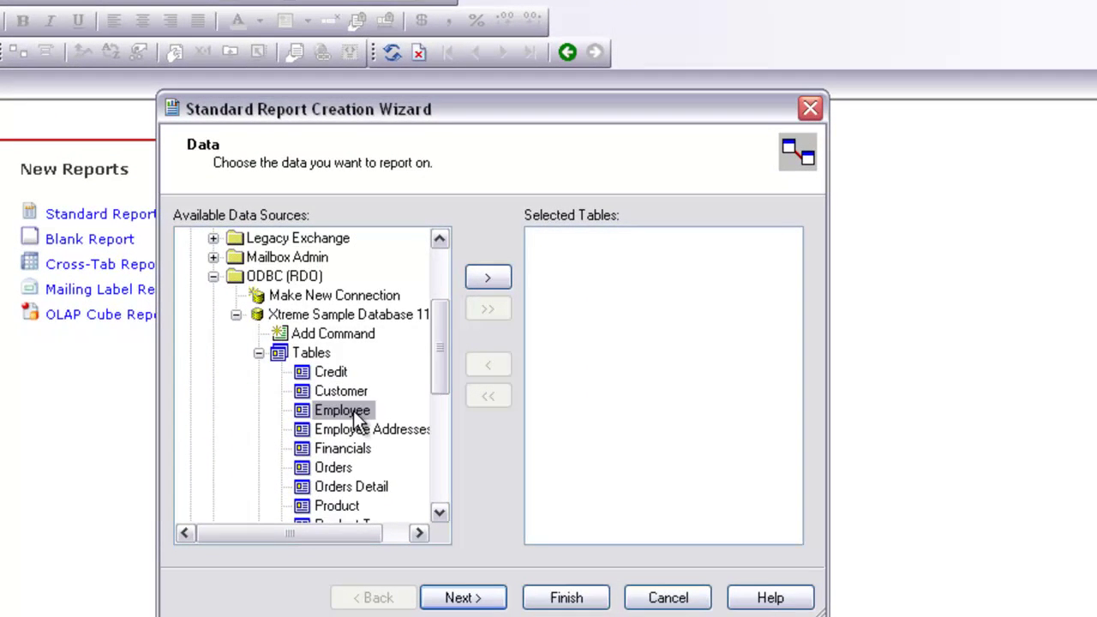
pyautogui.click(494, 280)
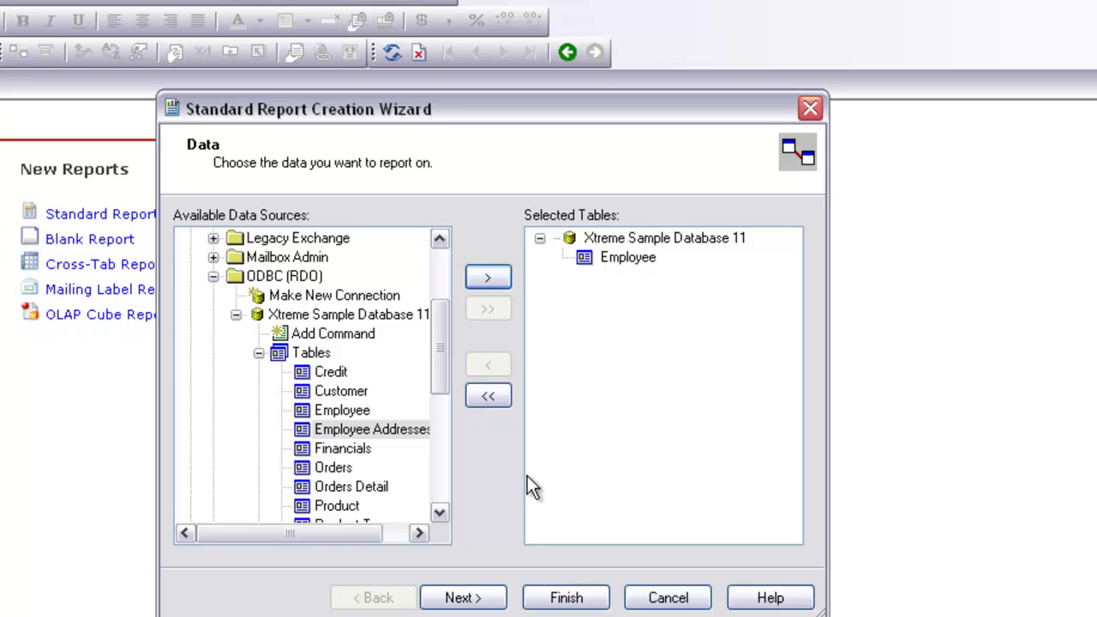
pyautogui.click(470, 598)
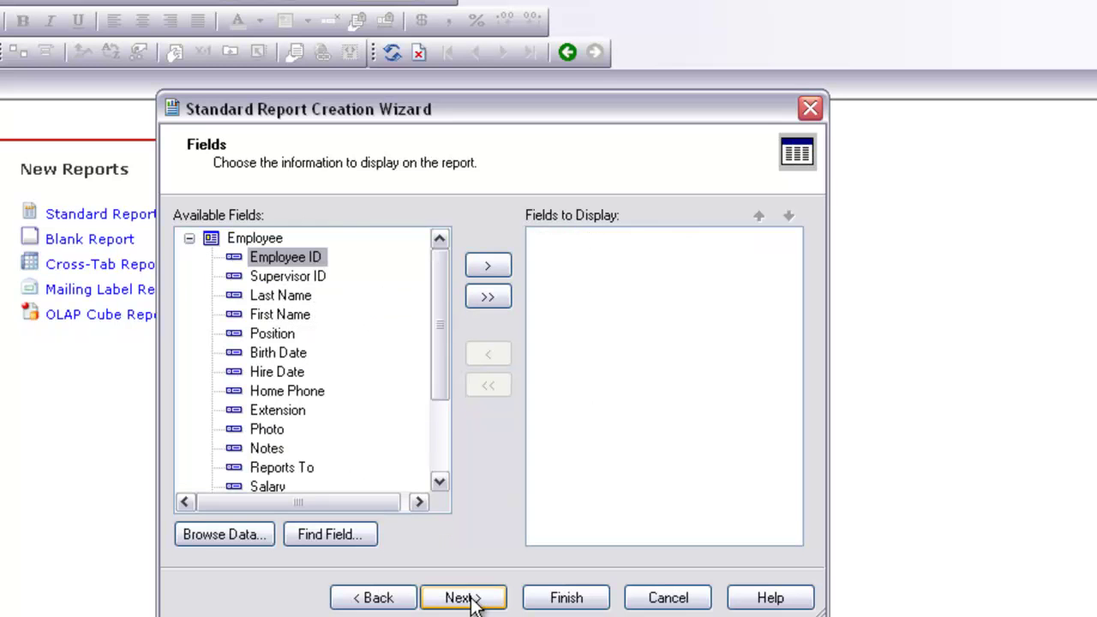
# Add the Employee fields Supervisor ID, Employee ID, First Name, Last Name and Salary to the displayed fields, in that order
pyautogui.click(277, 278)
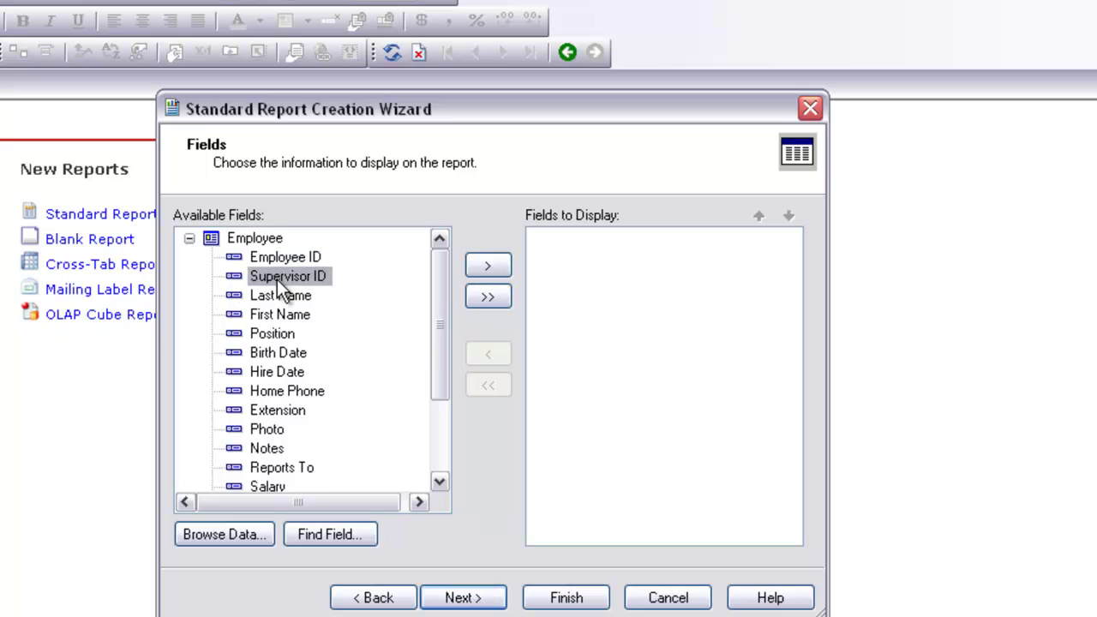
pyautogui.click(484, 267)
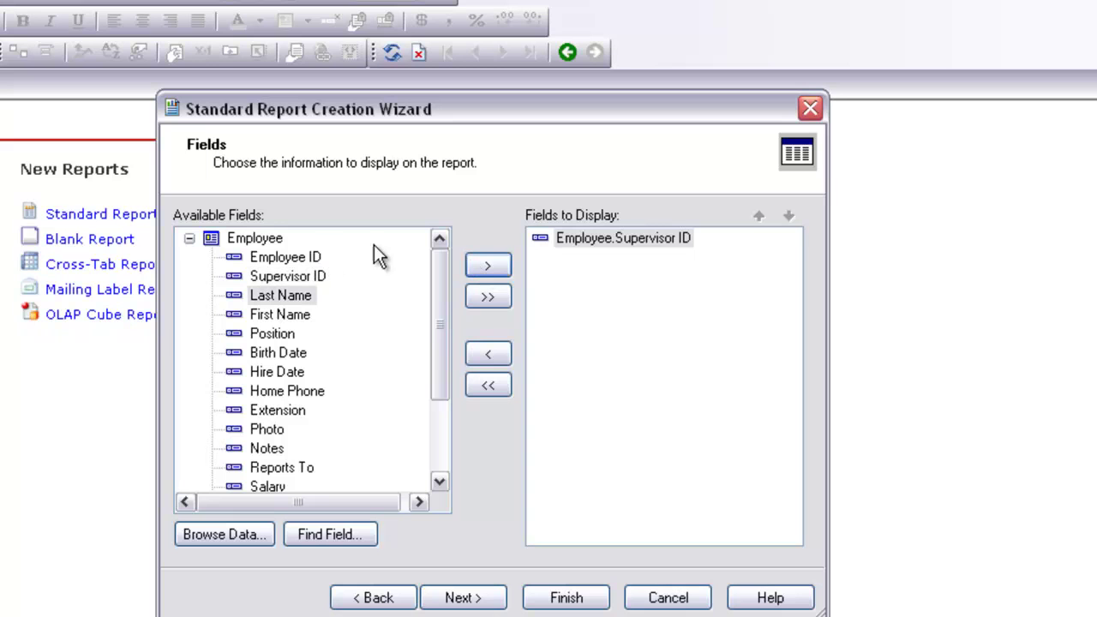
pyautogui.click(289, 265)
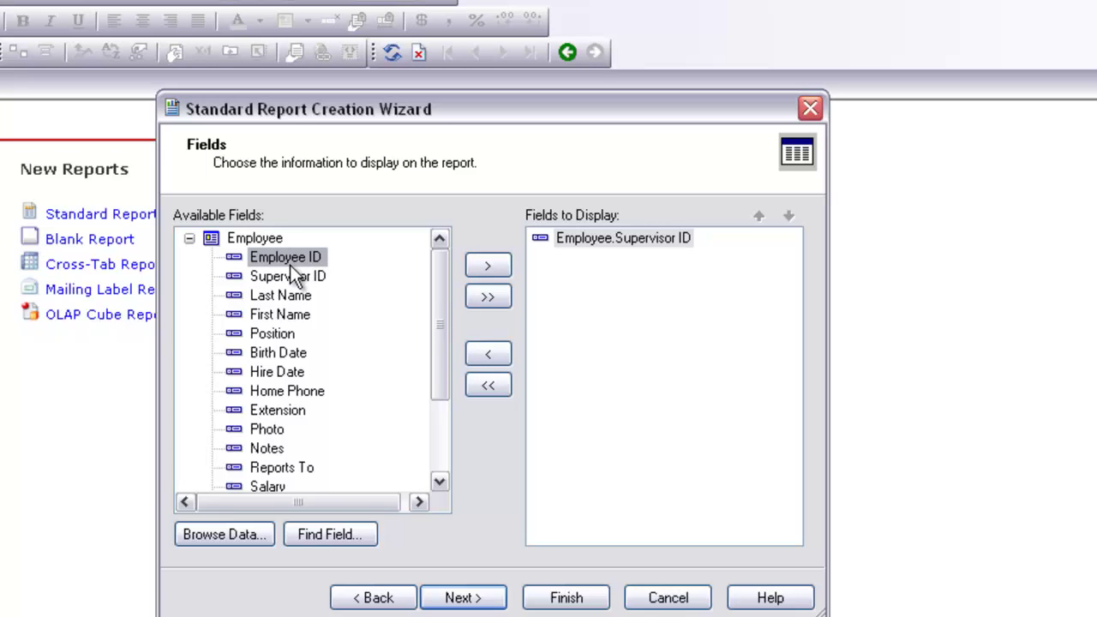
pyautogui.click(491, 265)
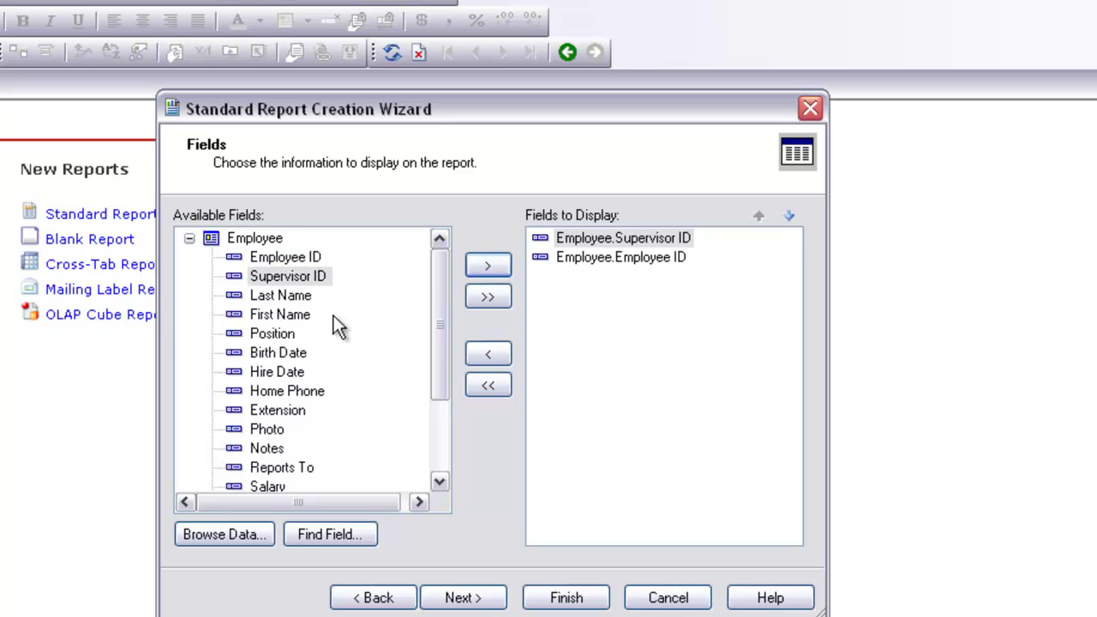
pyautogui.click(307, 317)
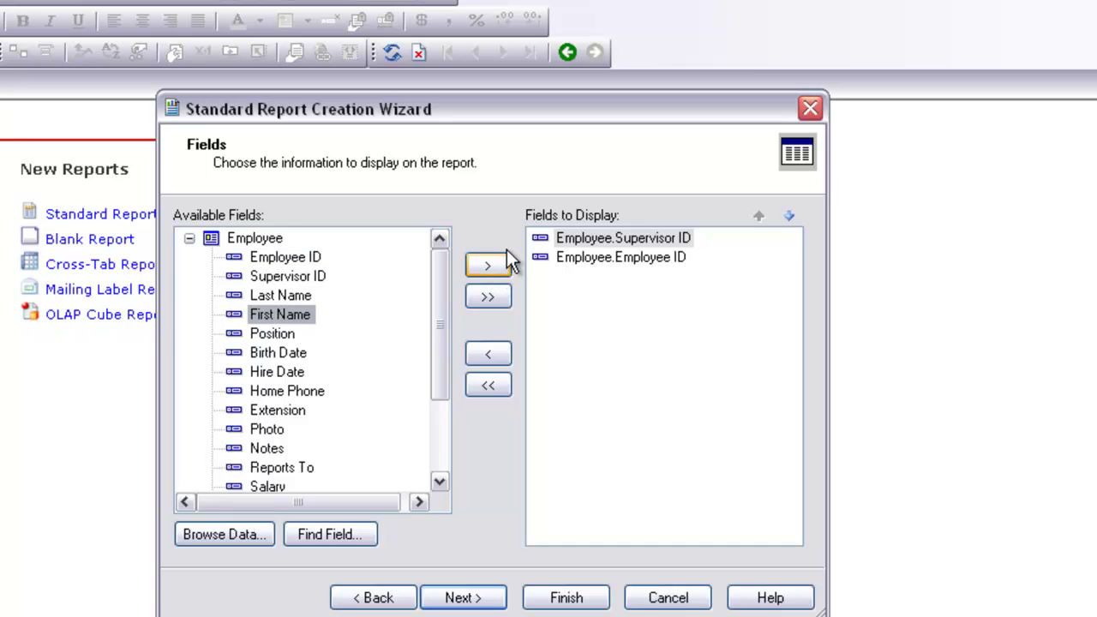
pyautogui.click(481, 270)
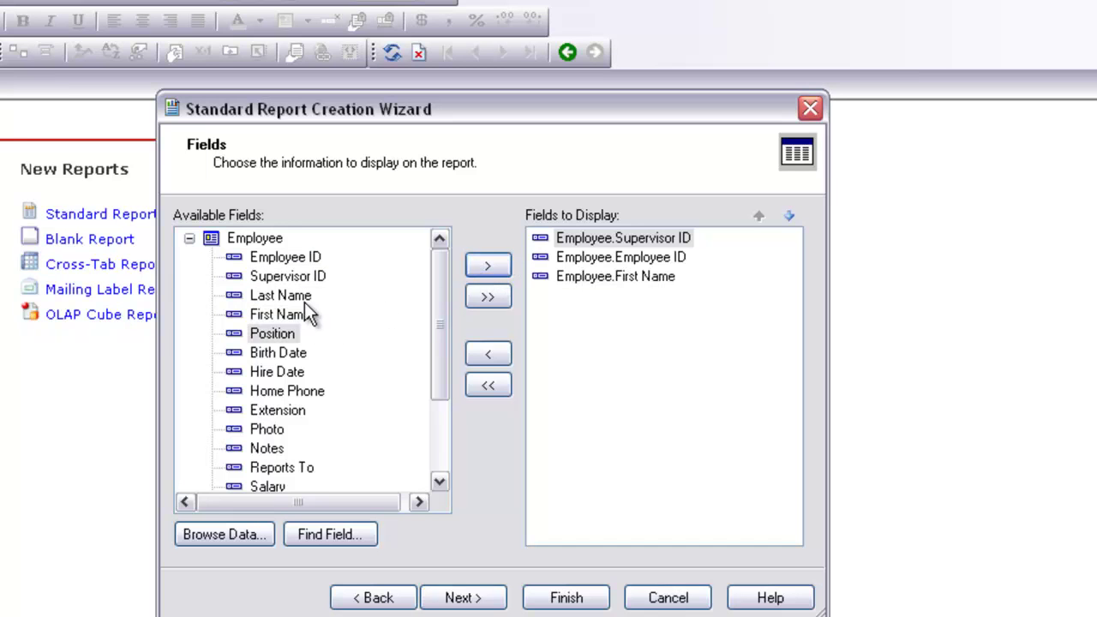
pyautogui.click(288, 295)
pyautogui.click(491, 264)
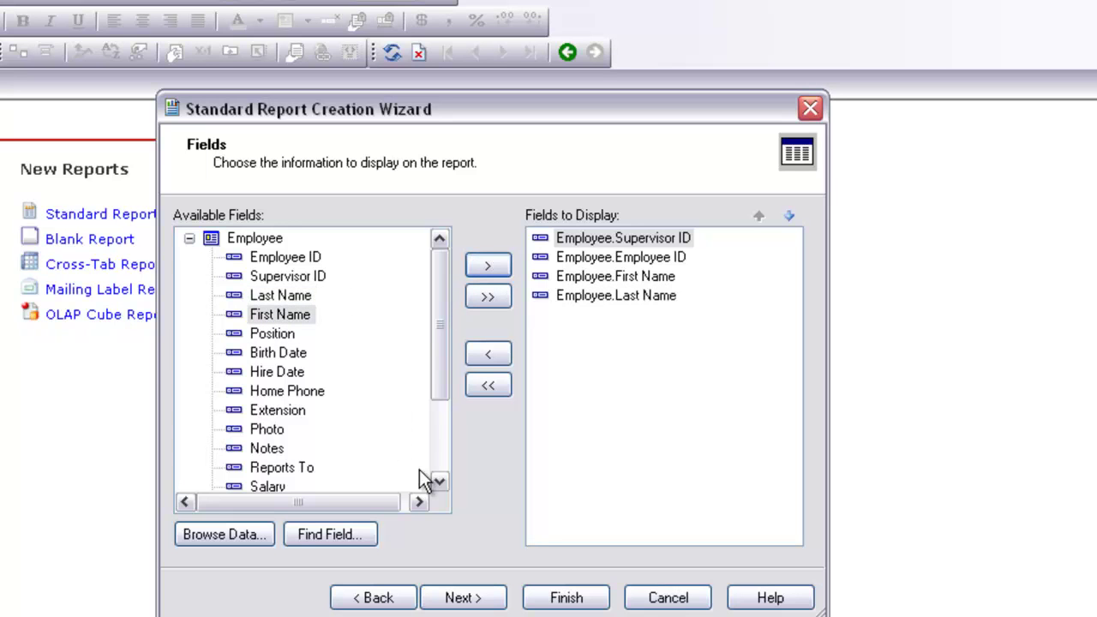
pyautogui.click(438, 483)
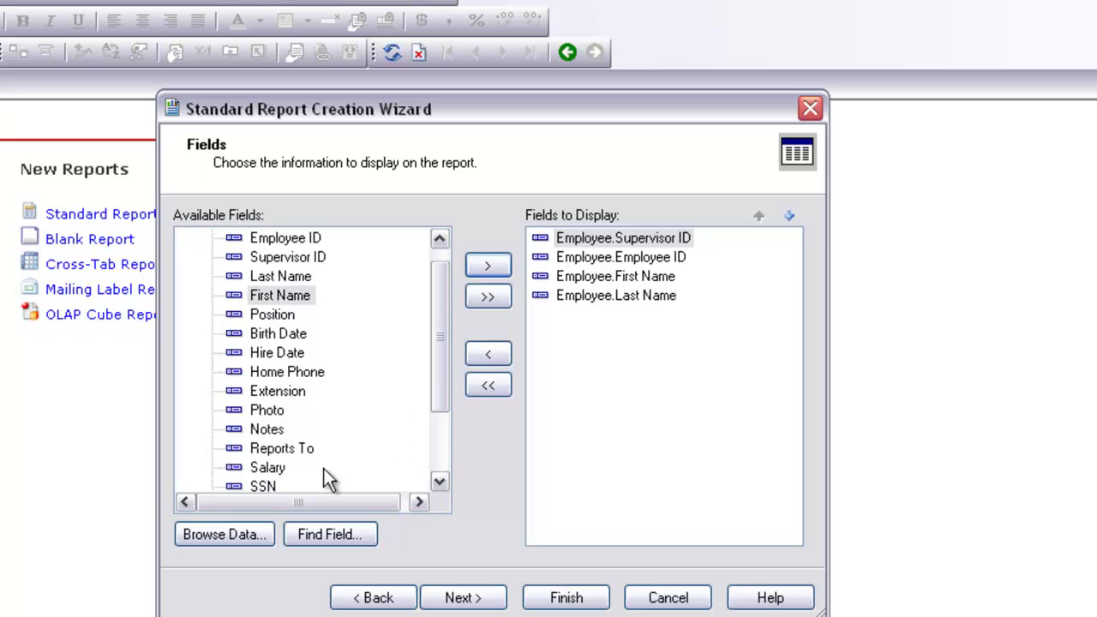
pyautogui.click(268, 471)
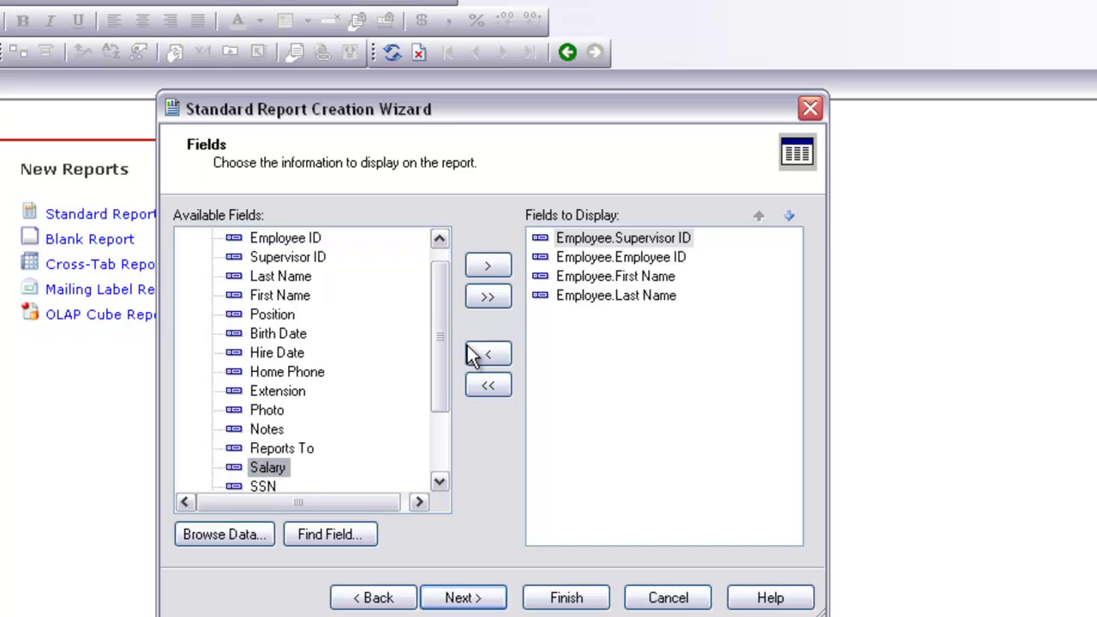
pyautogui.click(482, 265)
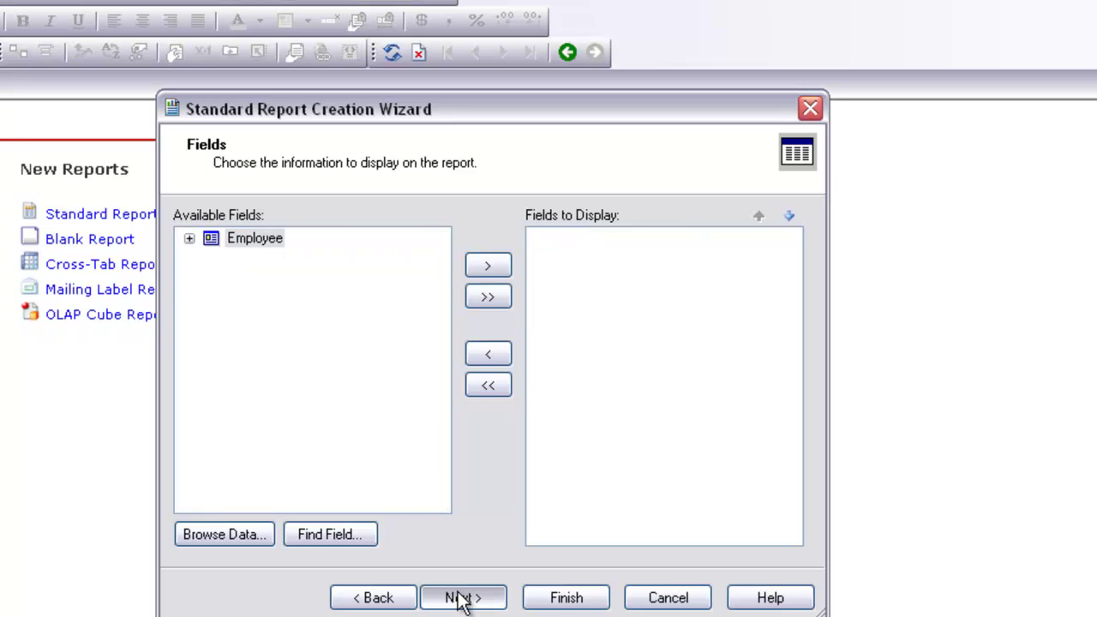
# Group the report by Employee.Supervisor ID in ascending order and continue to the summaries
pyautogui.click(463, 599)
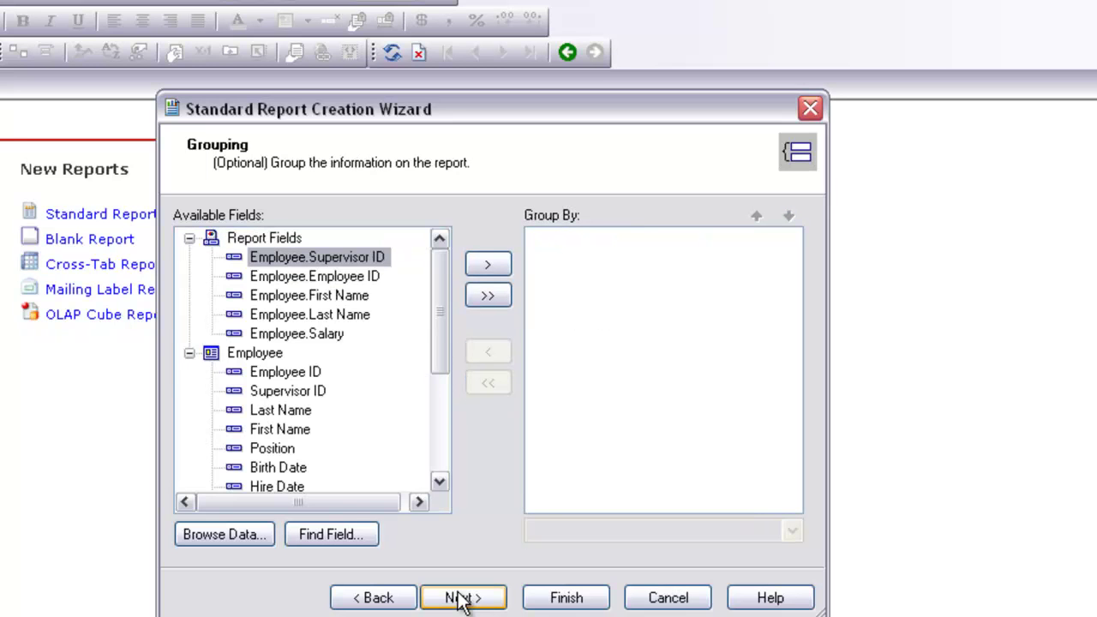
pyautogui.click(495, 270)
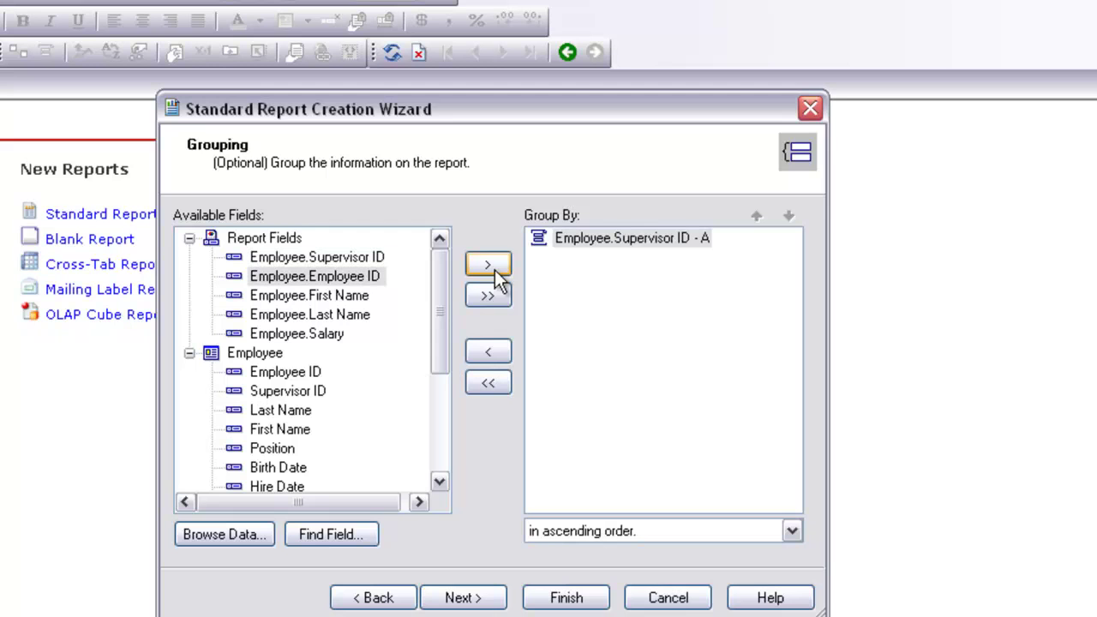
pyautogui.click(461, 600)
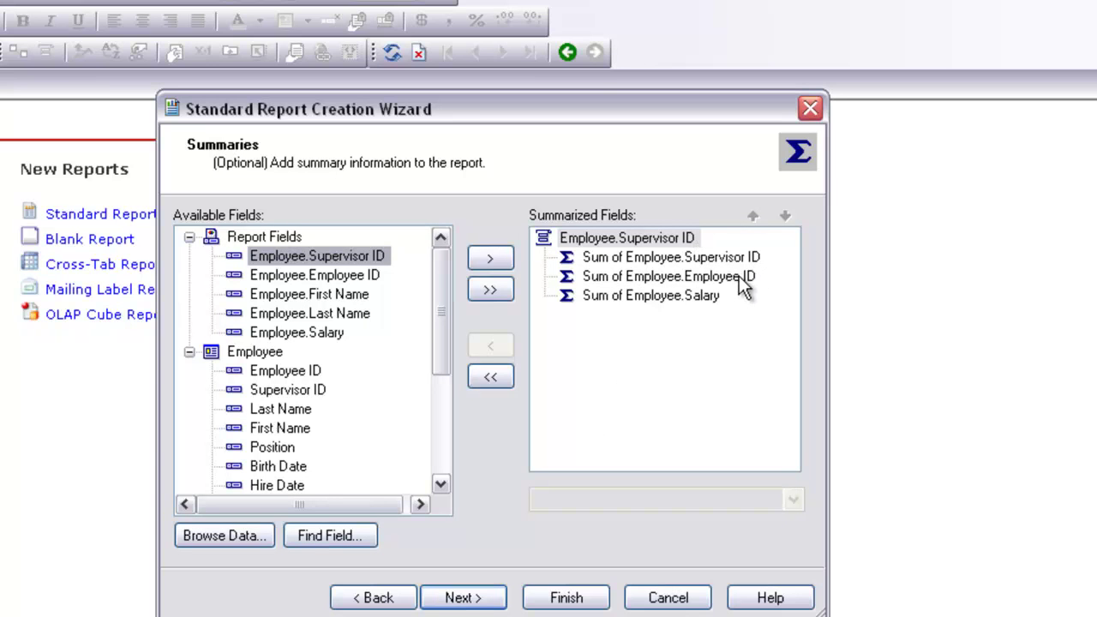
# Remove the sums of Supervisor ID and Employee ID from the summarized fields, keeping only the sum of Employee.Salary
pyautogui.click(660, 278)
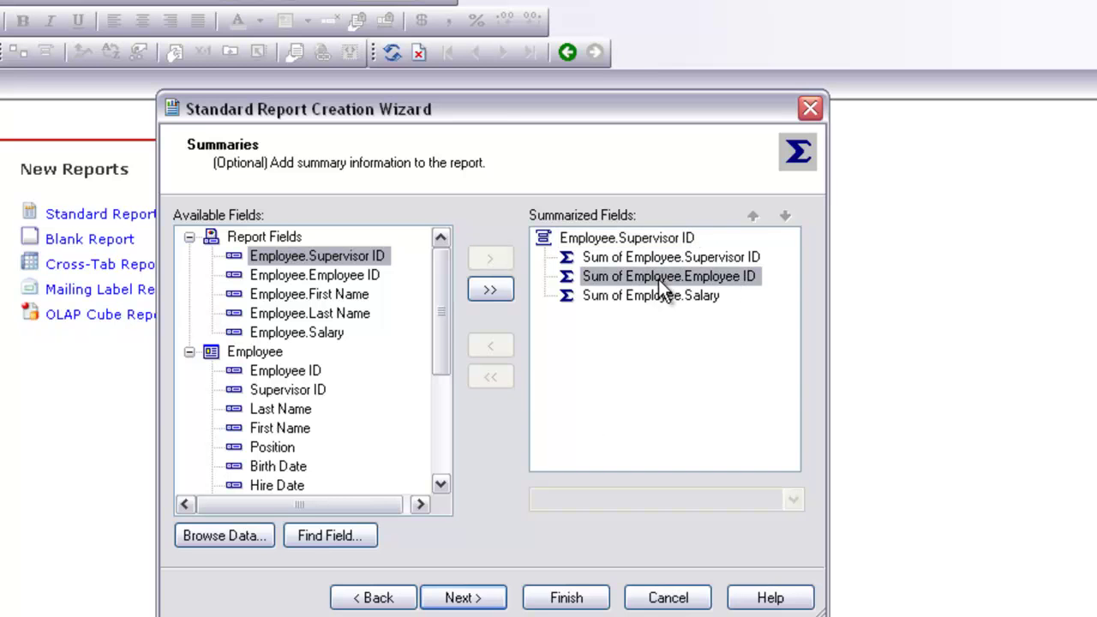
pyautogui.click(610, 276)
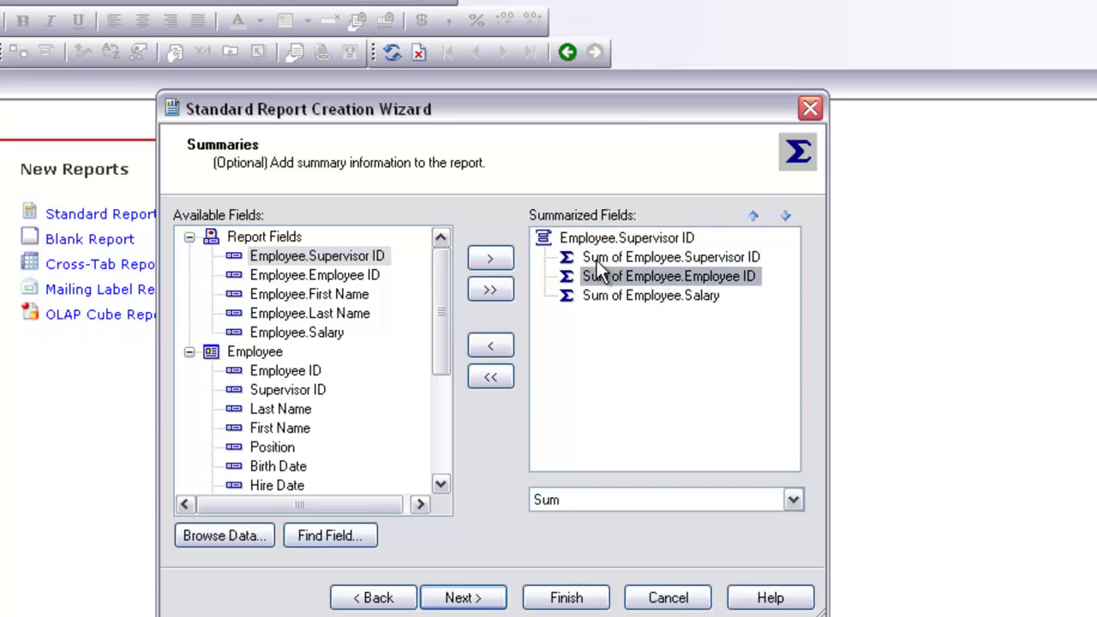
pyautogui.click(614, 257)
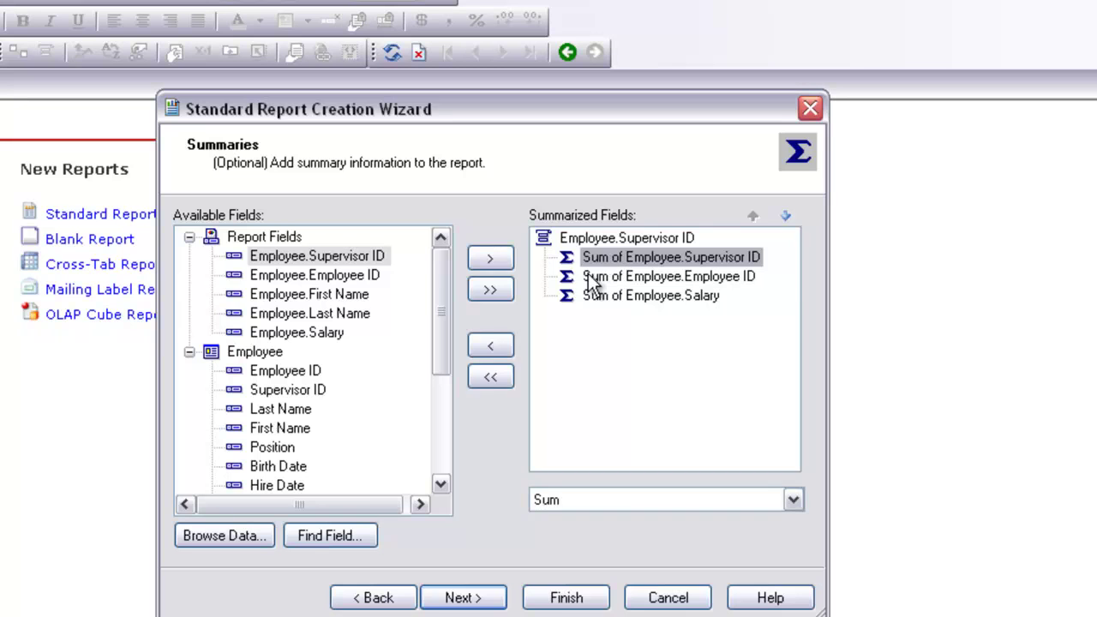
pyautogui.click(480, 347)
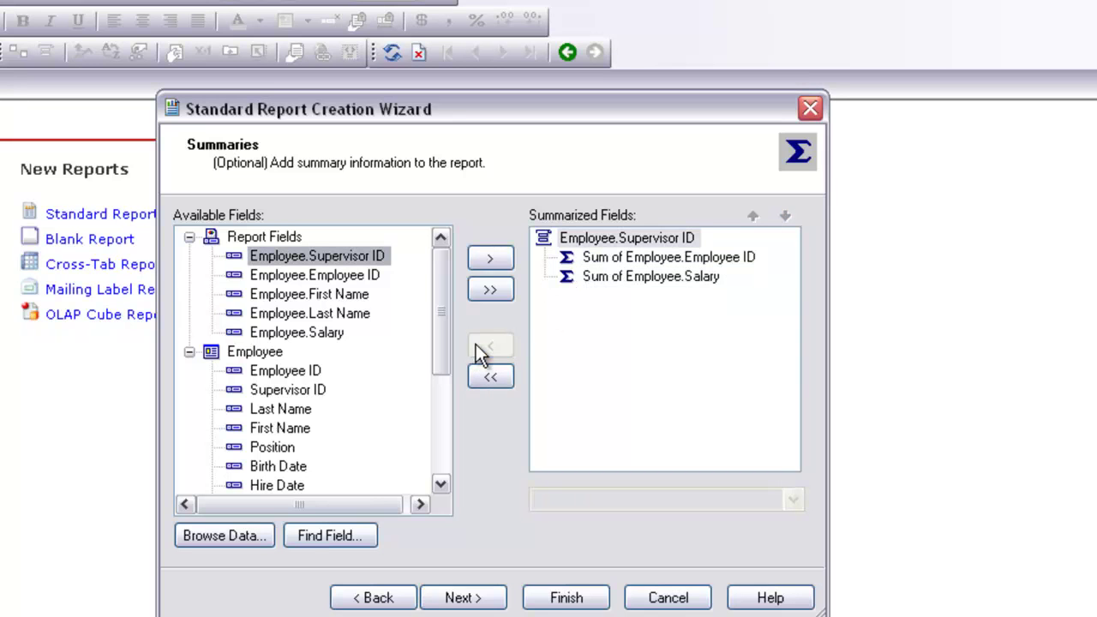
pyautogui.click(622, 259)
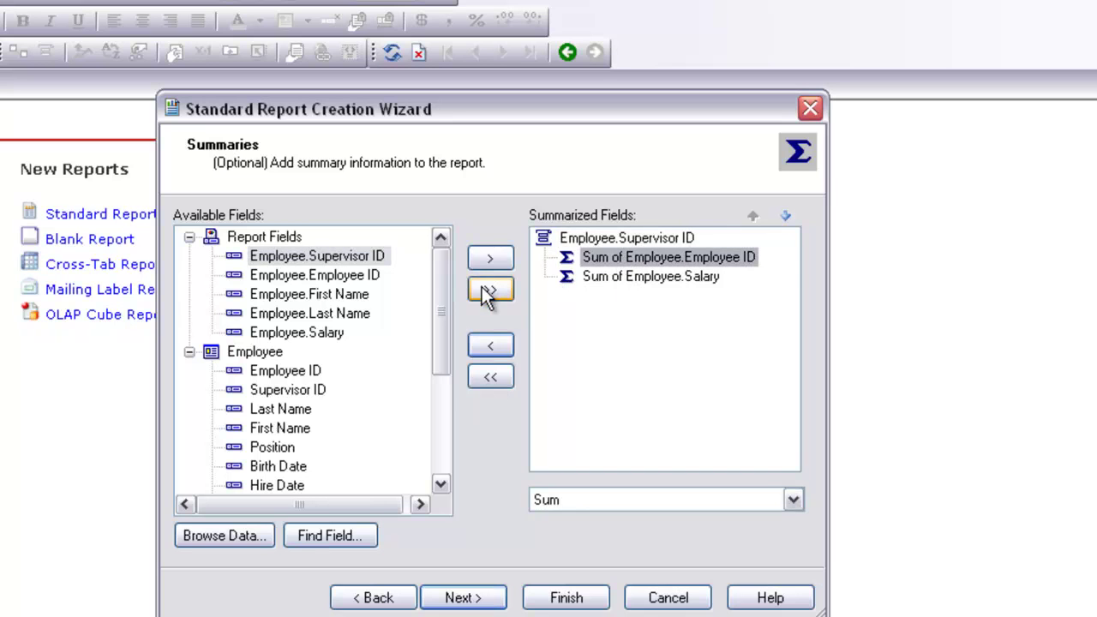
pyautogui.click(490, 346)
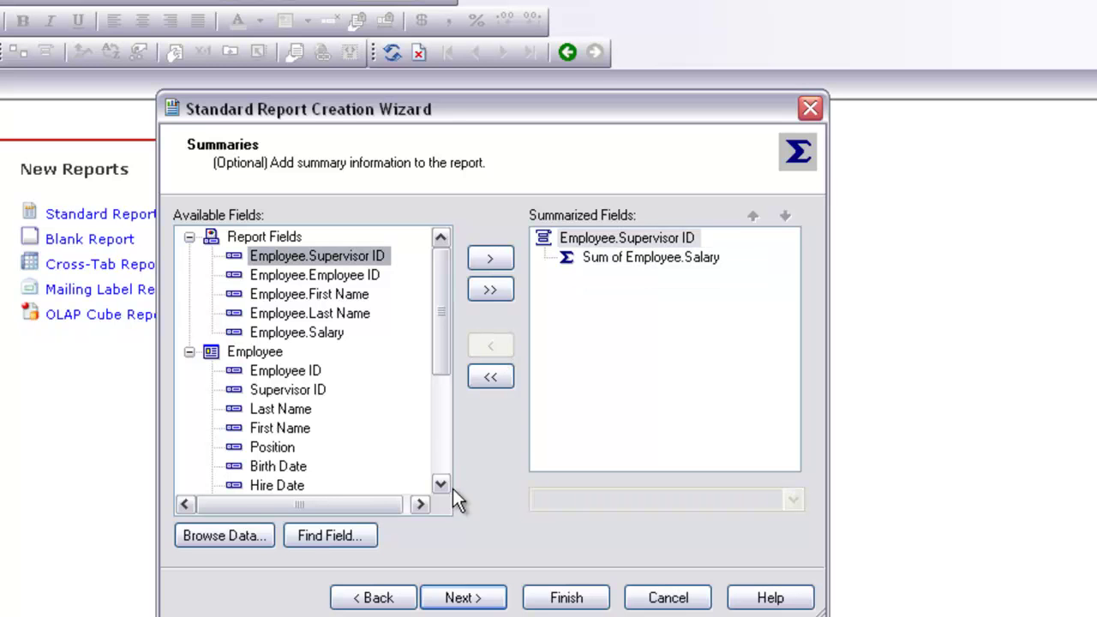
# Keep group ordering at None and include a pie chart of the sum of Employee.Salary on change of Supervisor ID
pyautogui.click(466, 598)
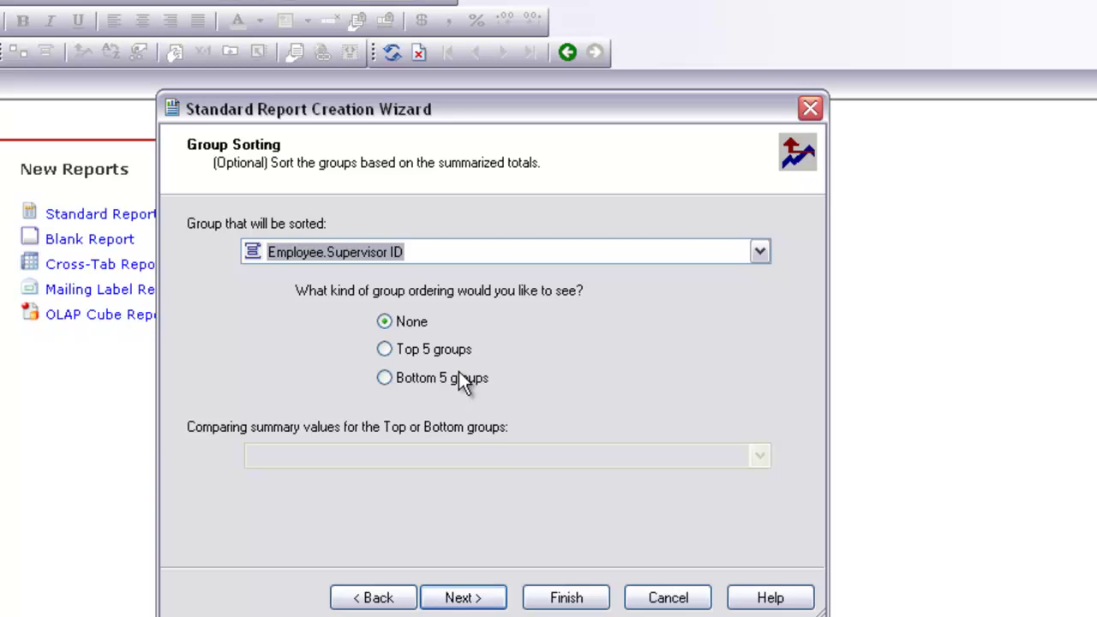
pyautogui.click(463, 599)
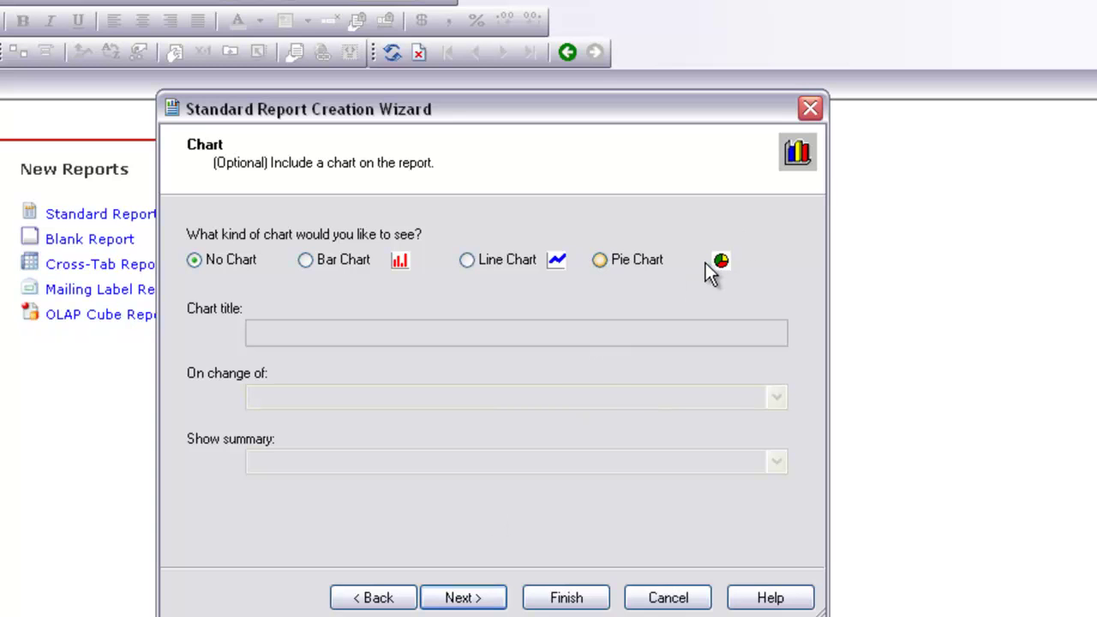
pyautogui.click(631, 264)
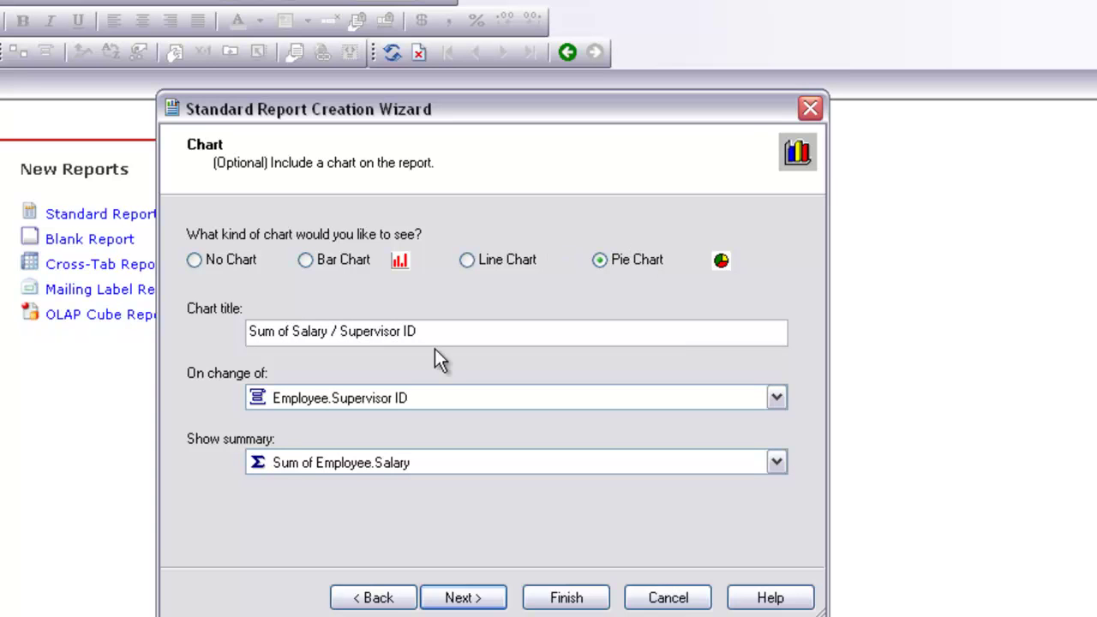
pyautogui.click(460, 598)
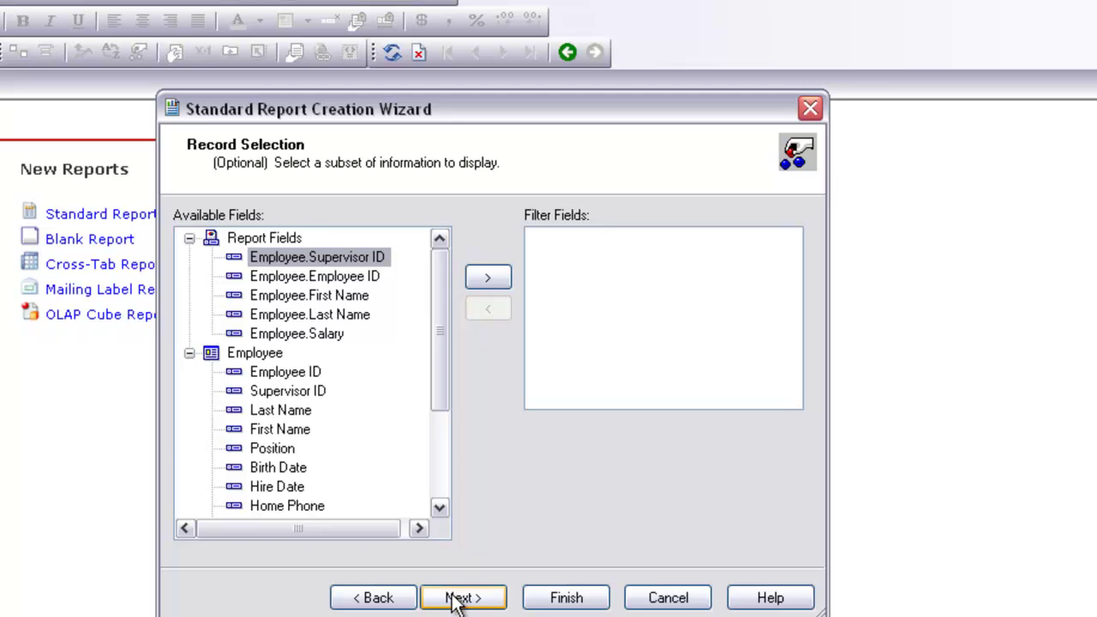
# Continue without a record filter and preview report templates such as Double-Sided Page Headers/Footers, Contrast Index, Table Grid Template and Corporate (Blue)
pyautogui.click(457, 600)
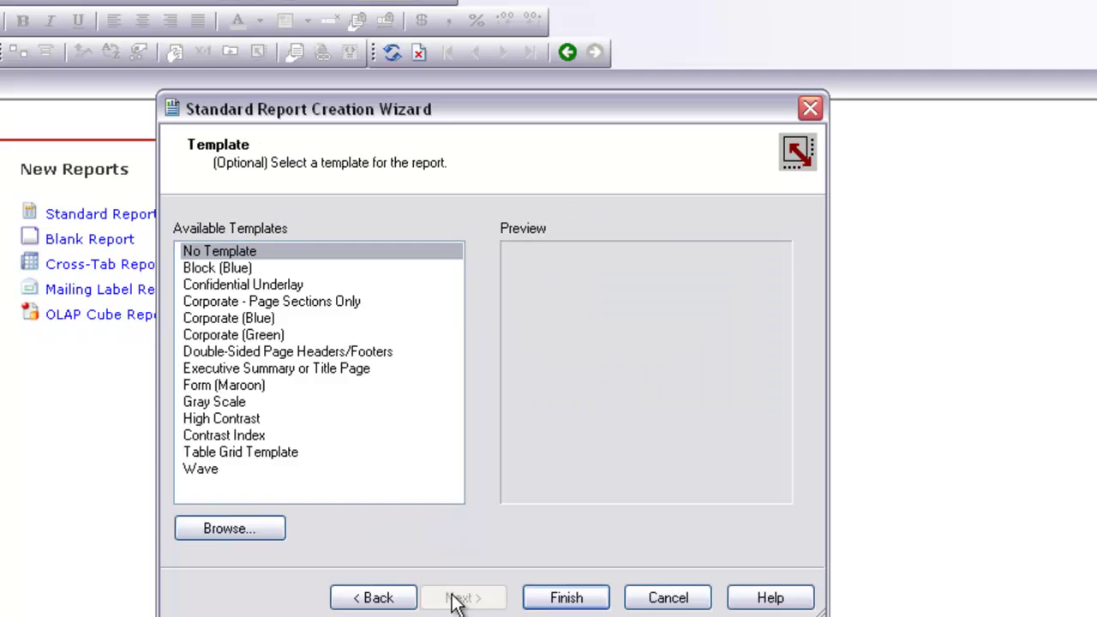
pyautogui.click(238, 285)
pyautogui.click(241, 350)
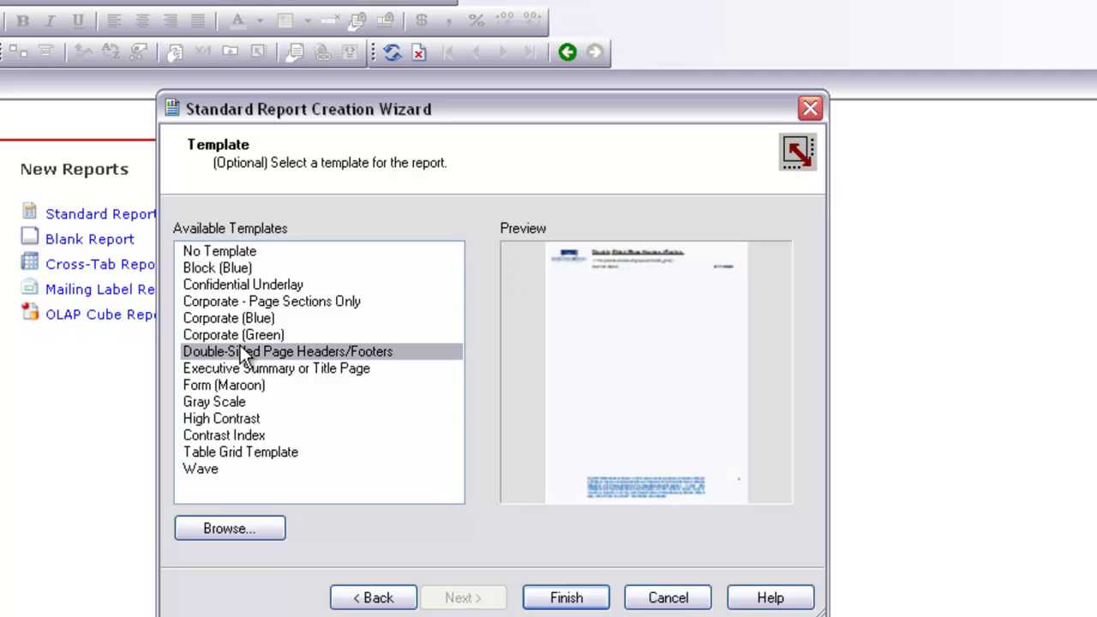
pyautogui.click(228, 402)
pyautogui.click(218, 437)
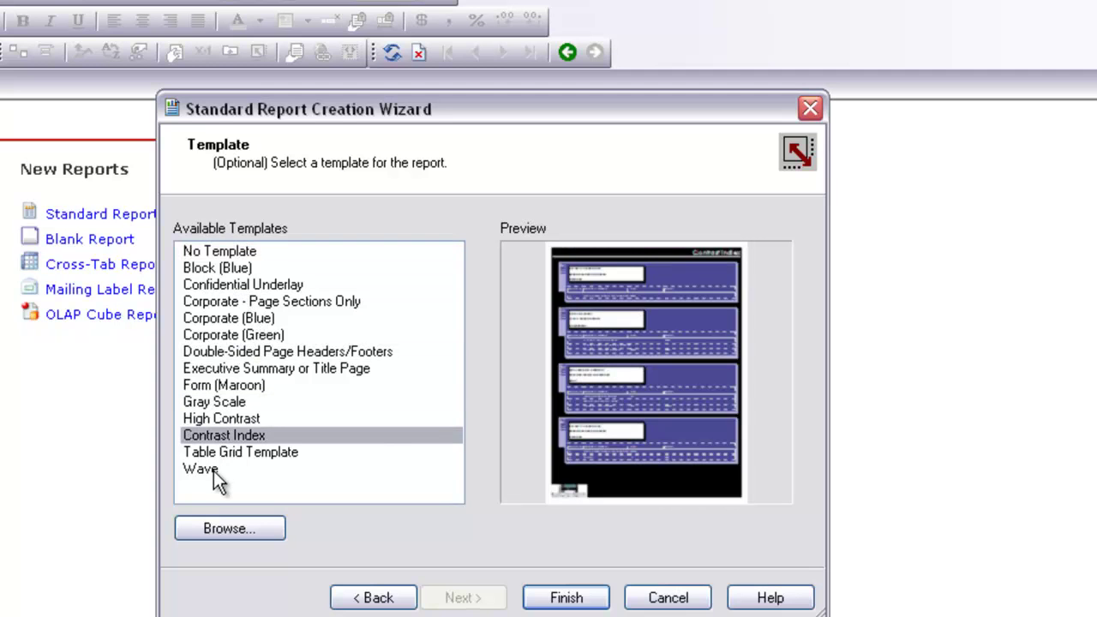
pyautogui.click(216, 452)
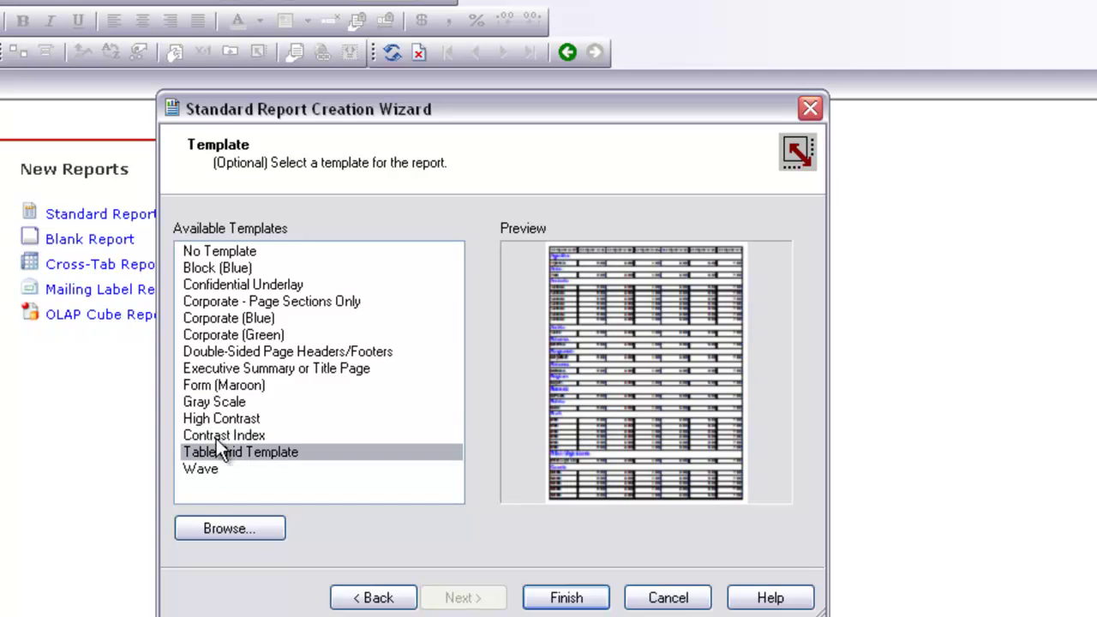
pyautogui.click(215, 386)
pyautogui.click(214, 318)
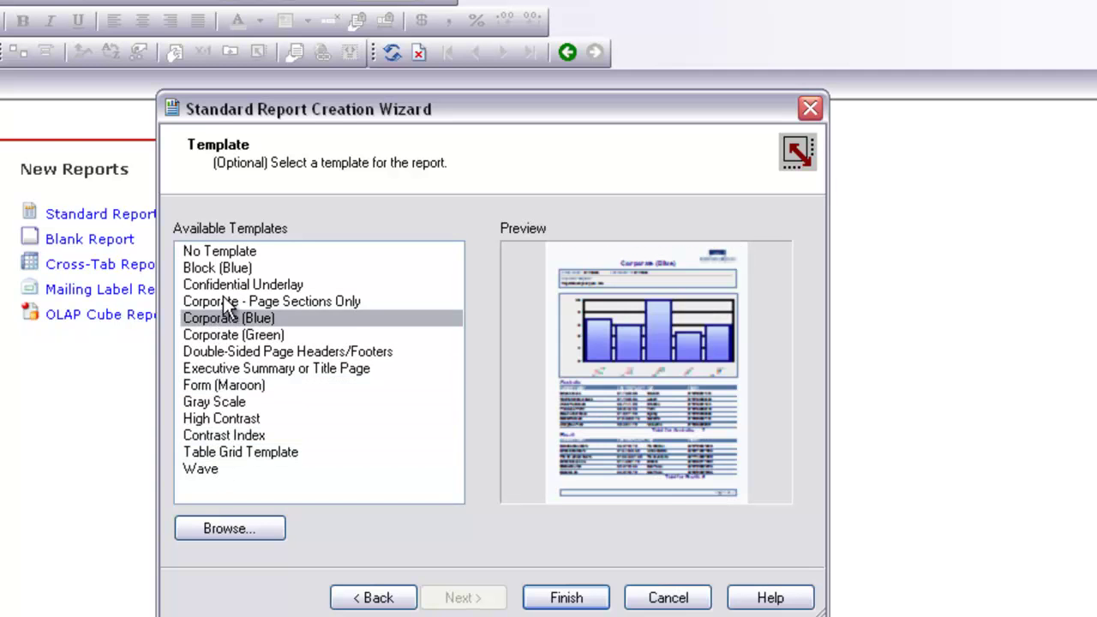
pyautogui.click(223, 300)
pyautogui.click(225, 286)
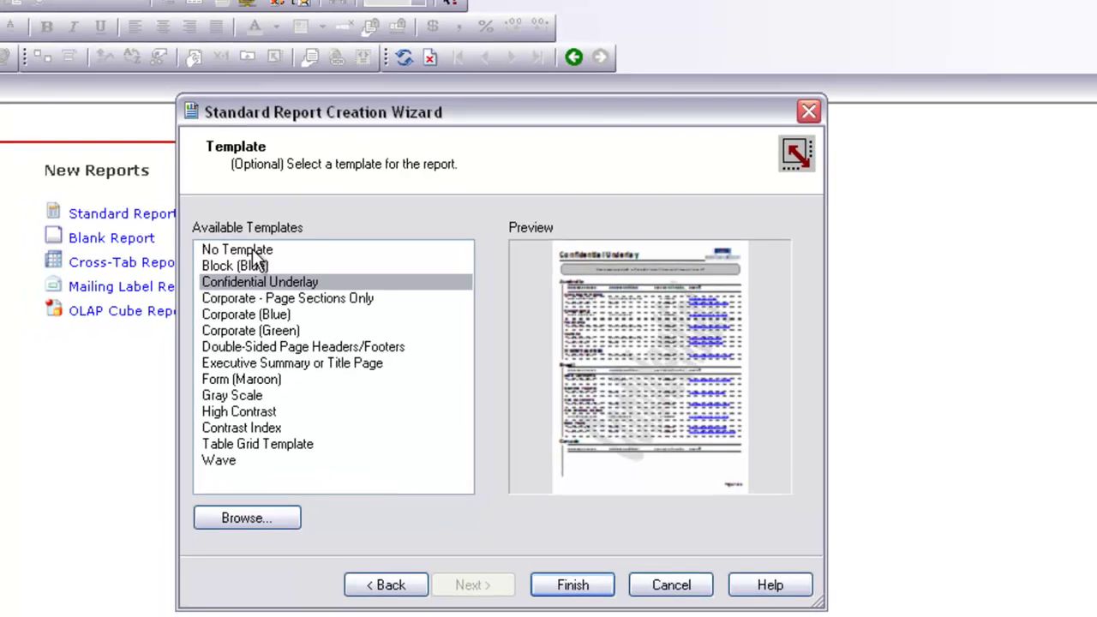
# Choose No Template and finish the wizard to generate the report
pyautogui.click(238, 250)
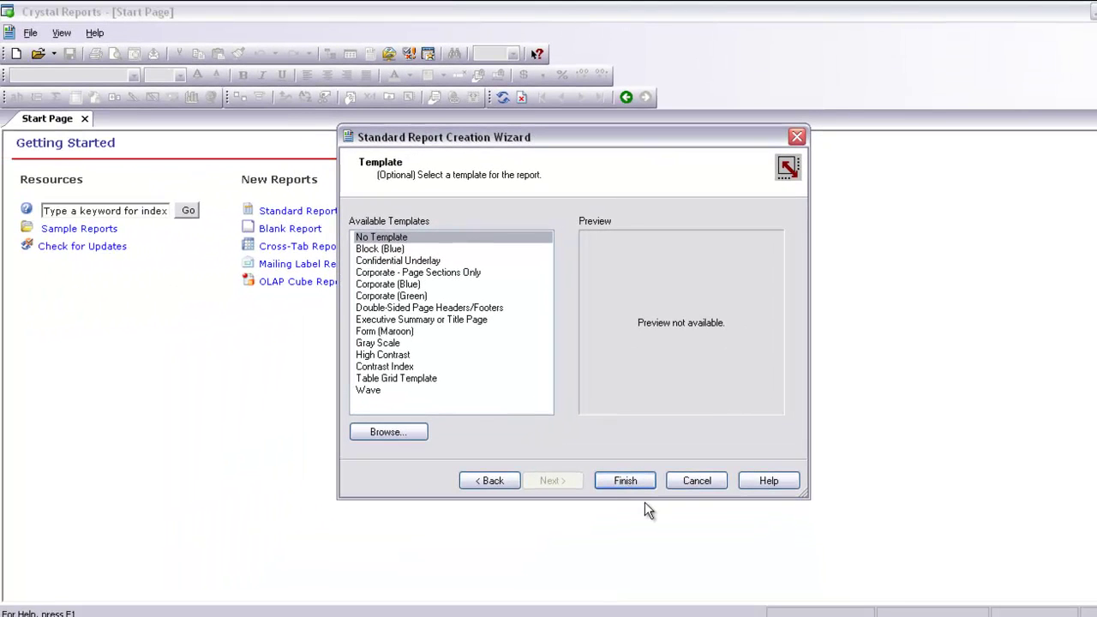
pyautogui.click(625, 479)
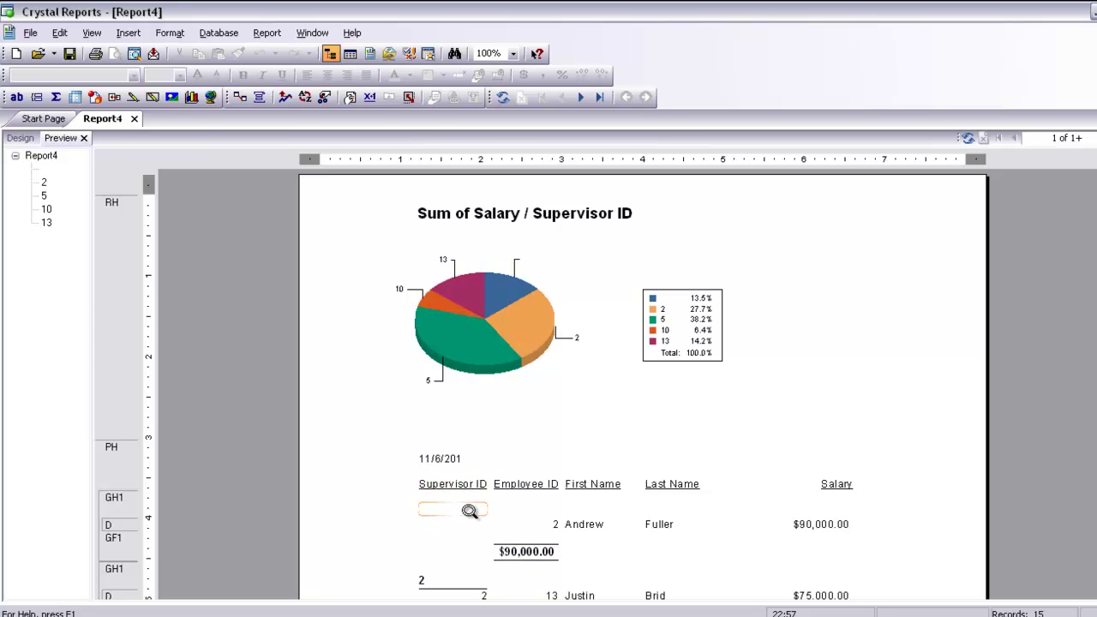
# Delete the Supervisor ID field from the Details section in the report design and check the employee rows in the preview
pyautogui.click(25, 142)
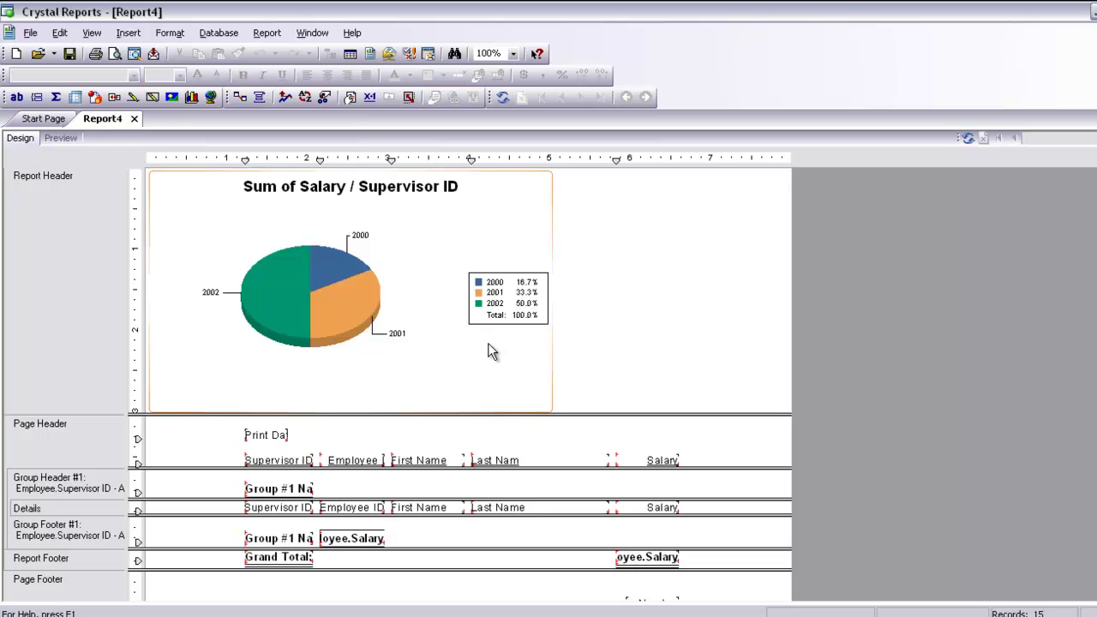
pyautogui.click(297, 509)
pyautogui.press('Delete')
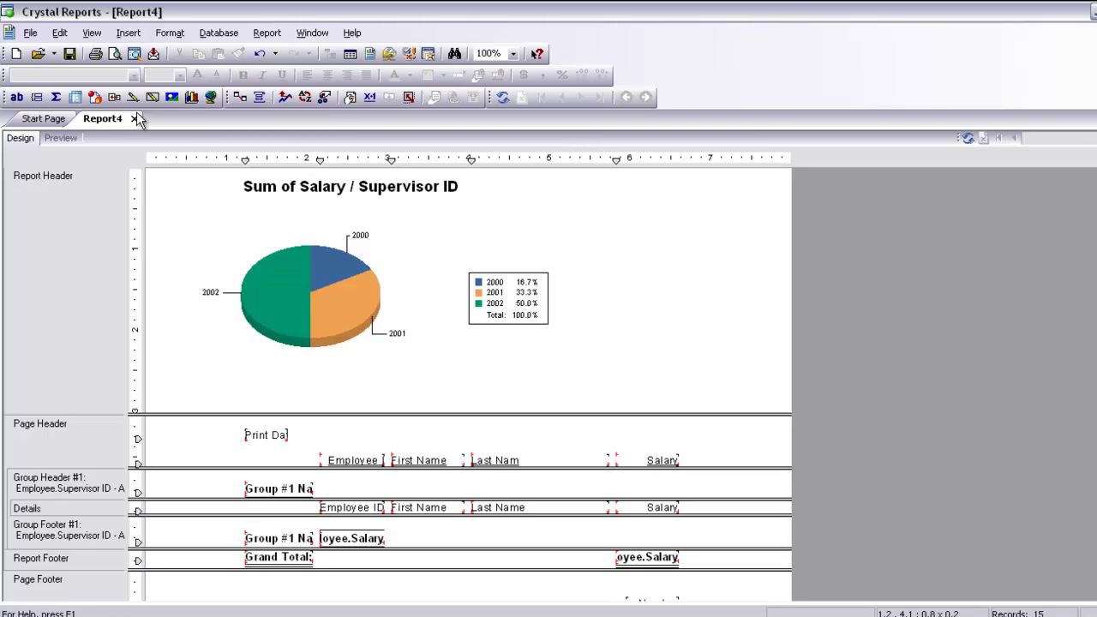
pyautogui.click(58, 138)
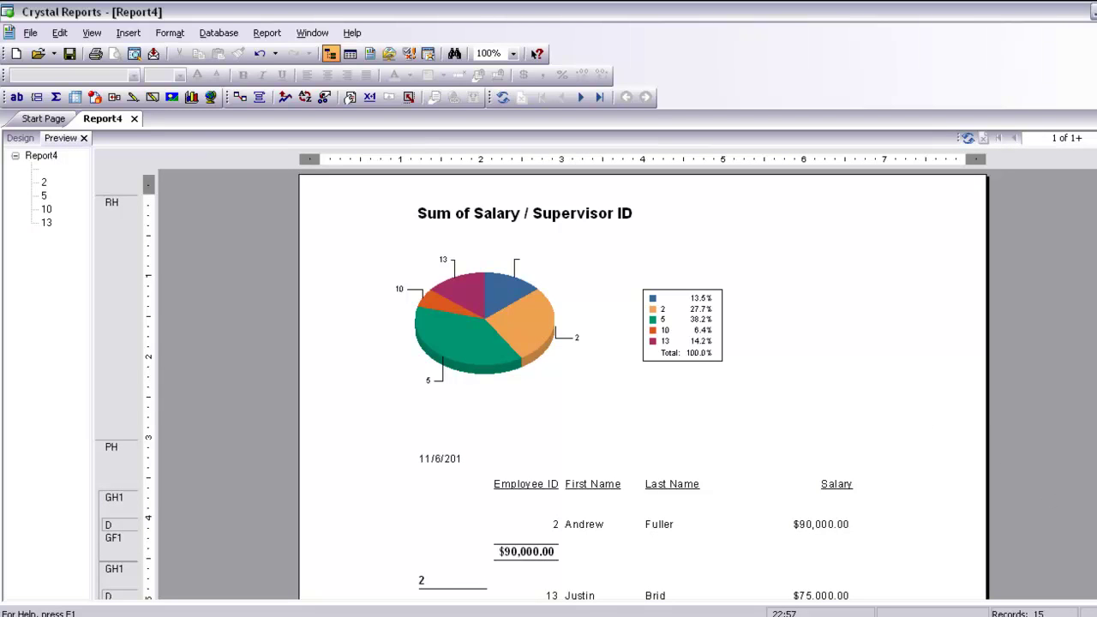
pyautogui.scroll(-5, 643, 386)
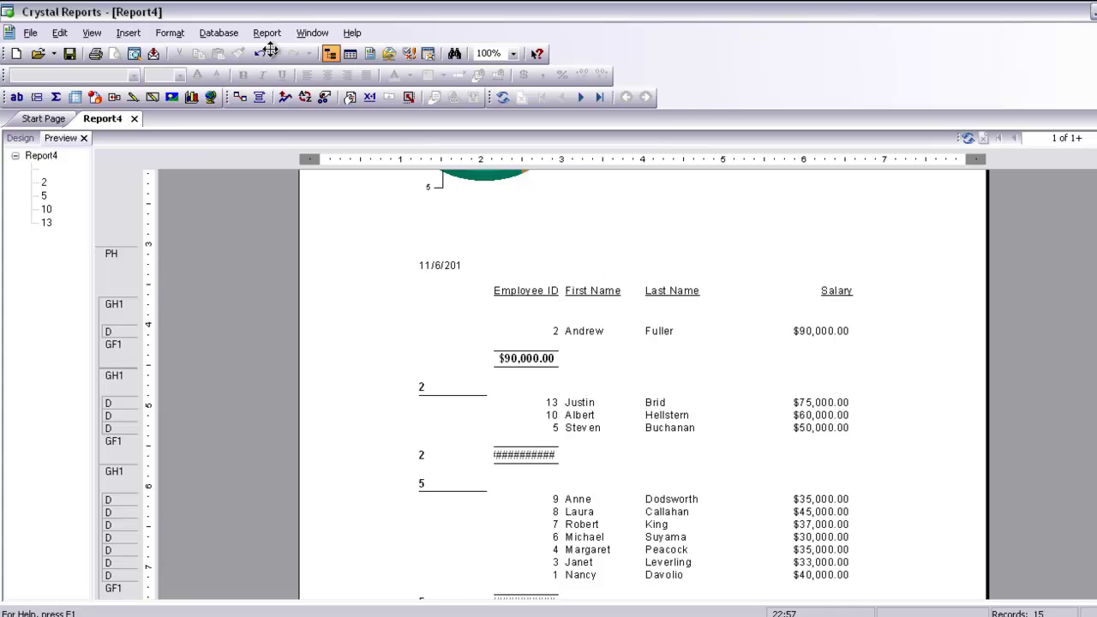
# Widen the Print Date field in the Page Header to about 2.0 inches in the report design
pyautogui.click(21, 139)
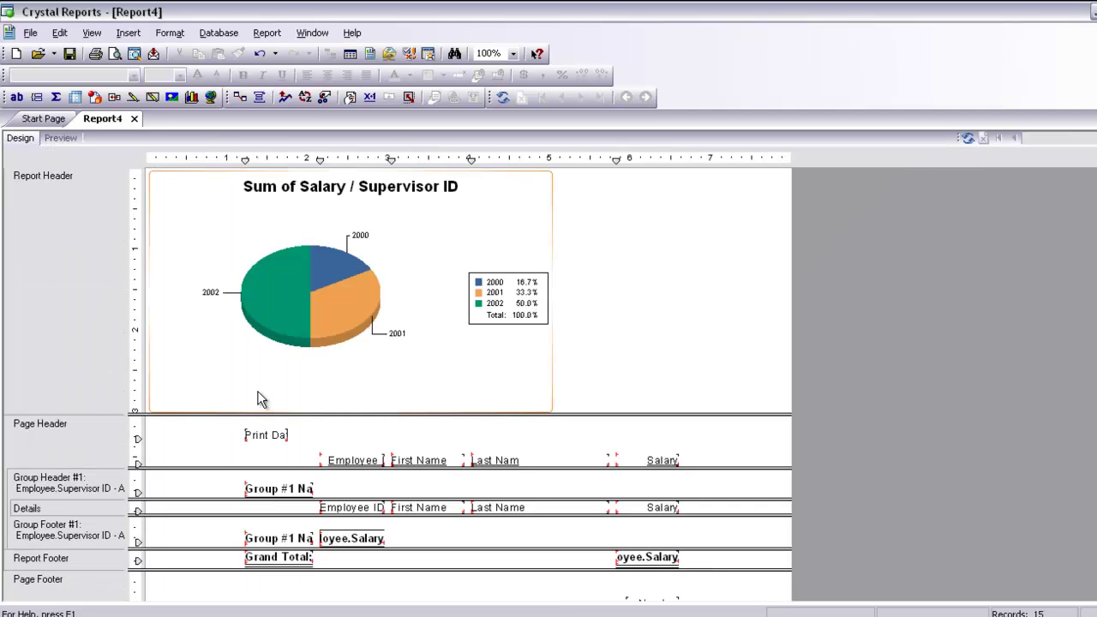
pyautogui.click(266, 443)
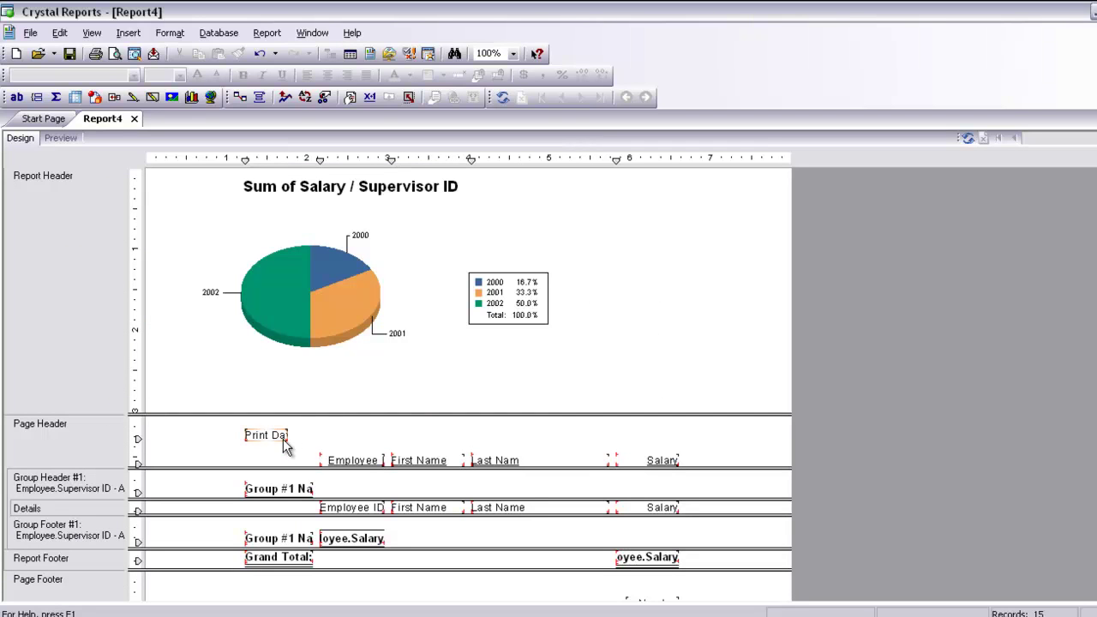
pyautogui.click(286, 435)
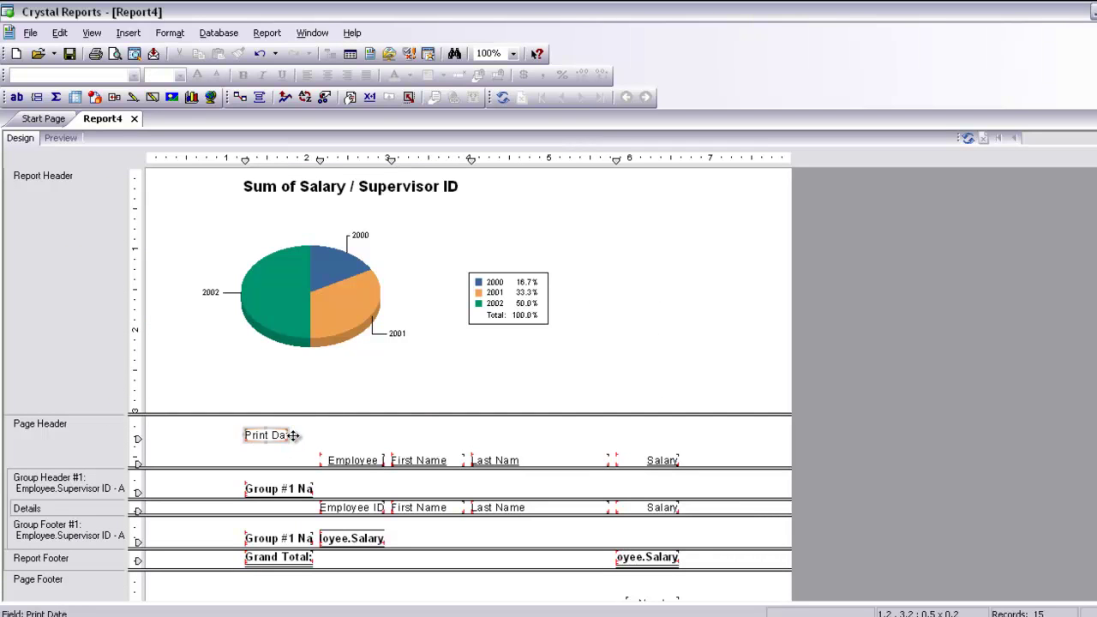
pyautogui.click(285, 436)
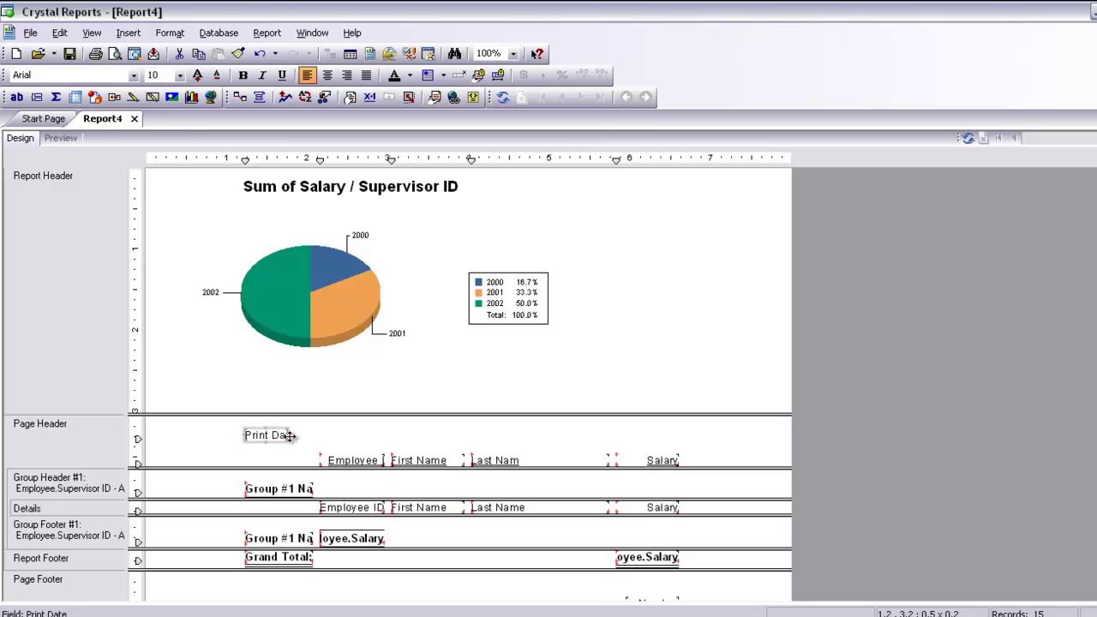
pyautogui.moveTo(289, 435); pyautogui.dragTo(382, 438)
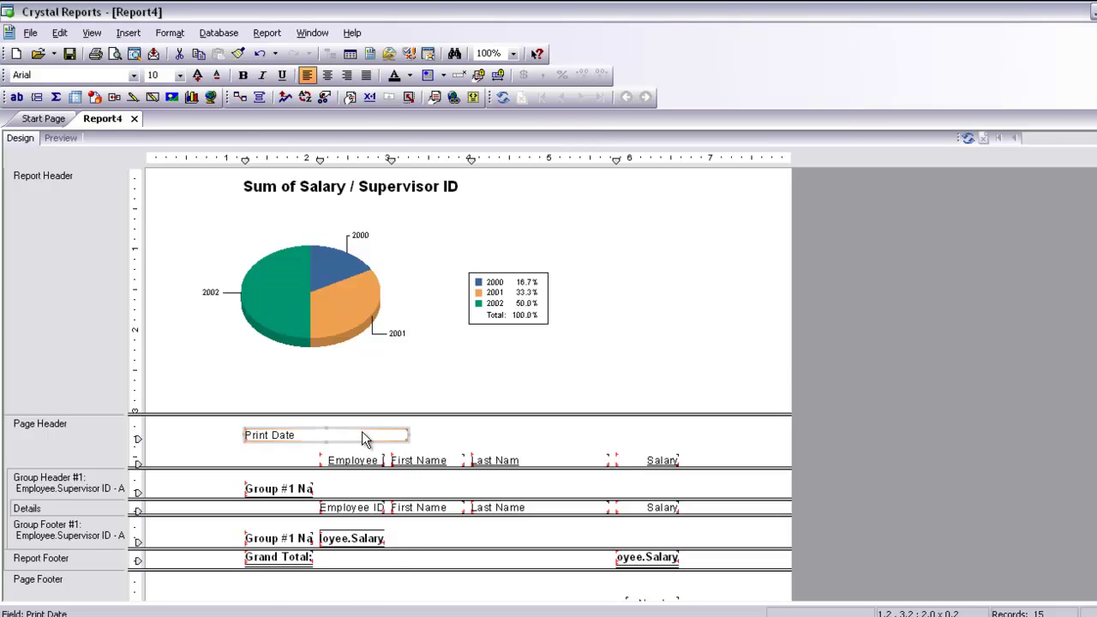
# Format the Print Date field with the date style "Monday, March 1, 1999"
pyautogui.rightClick(361, 432)
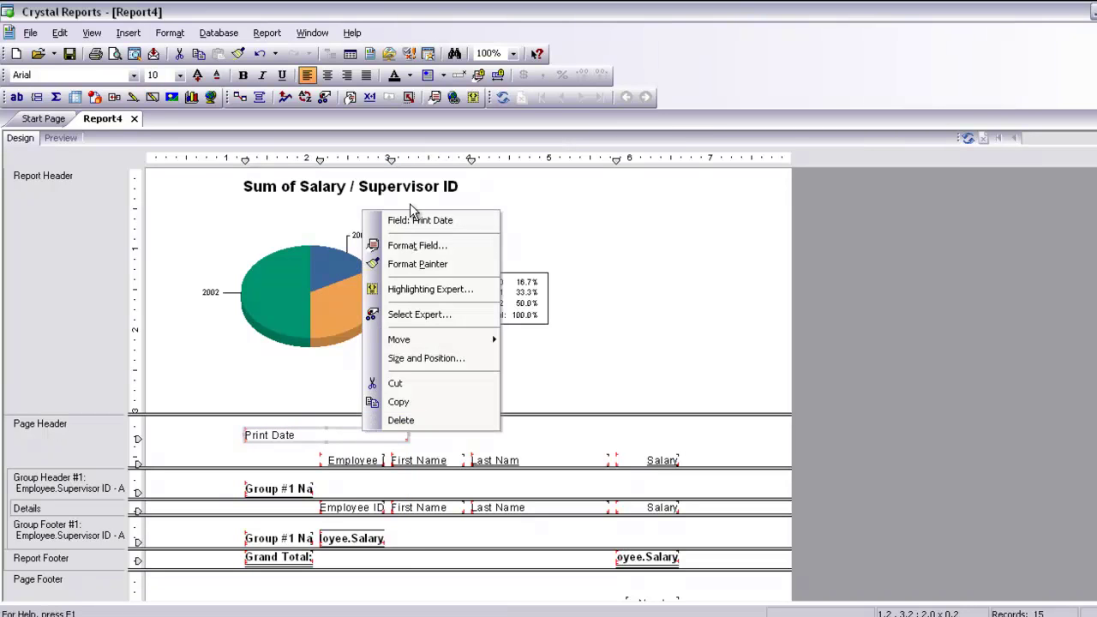
pyautogui.click(409, 246)
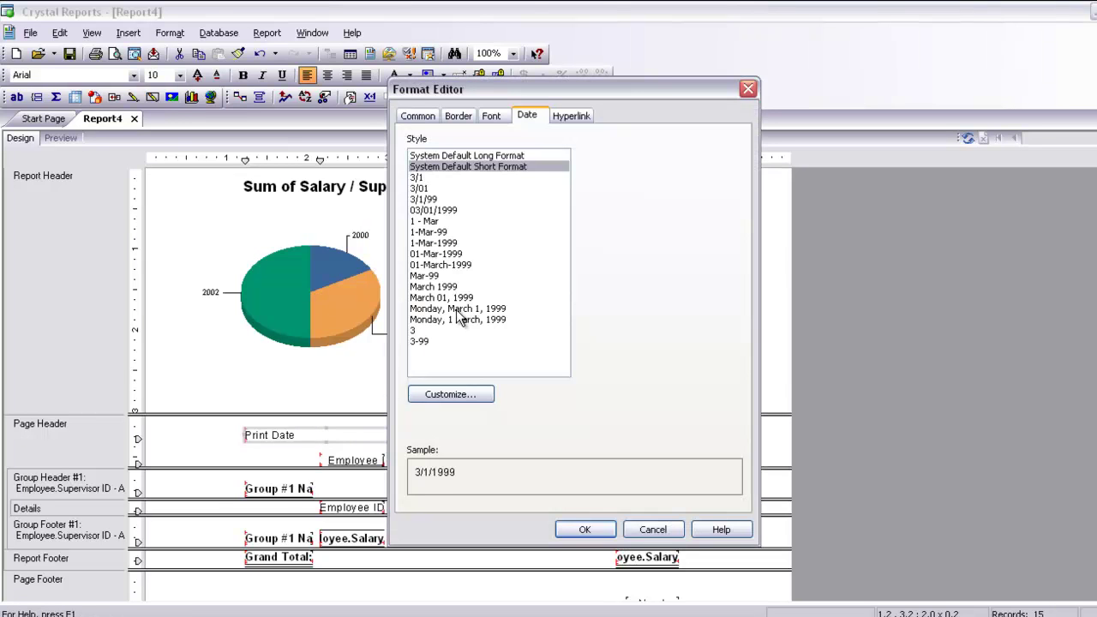
pyautogui.click(458, 309)
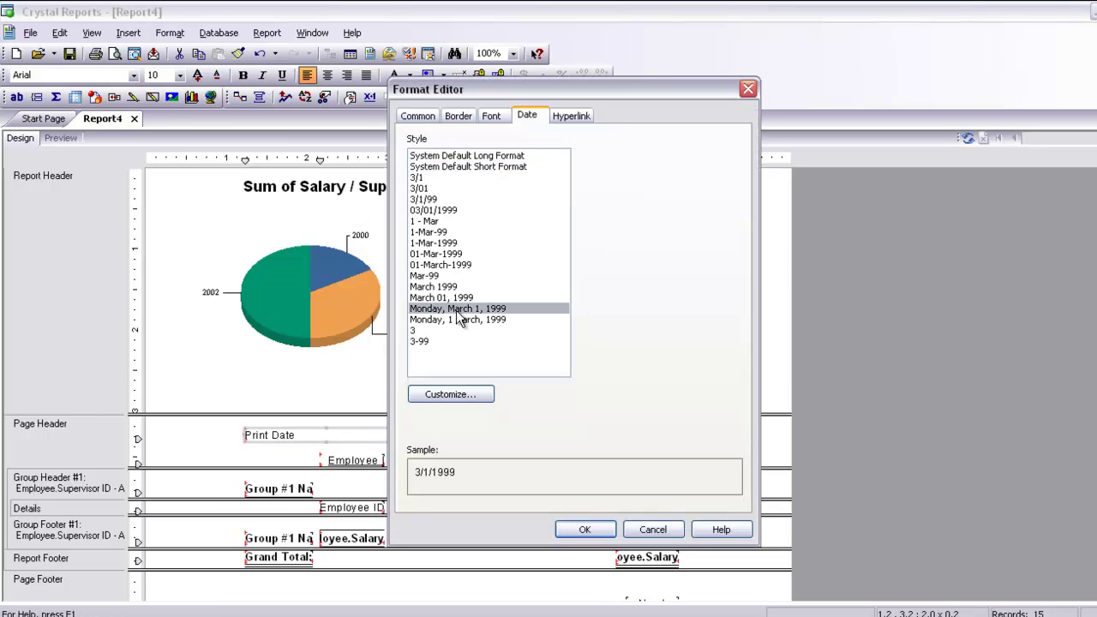
pyautogui.click(594, 528)
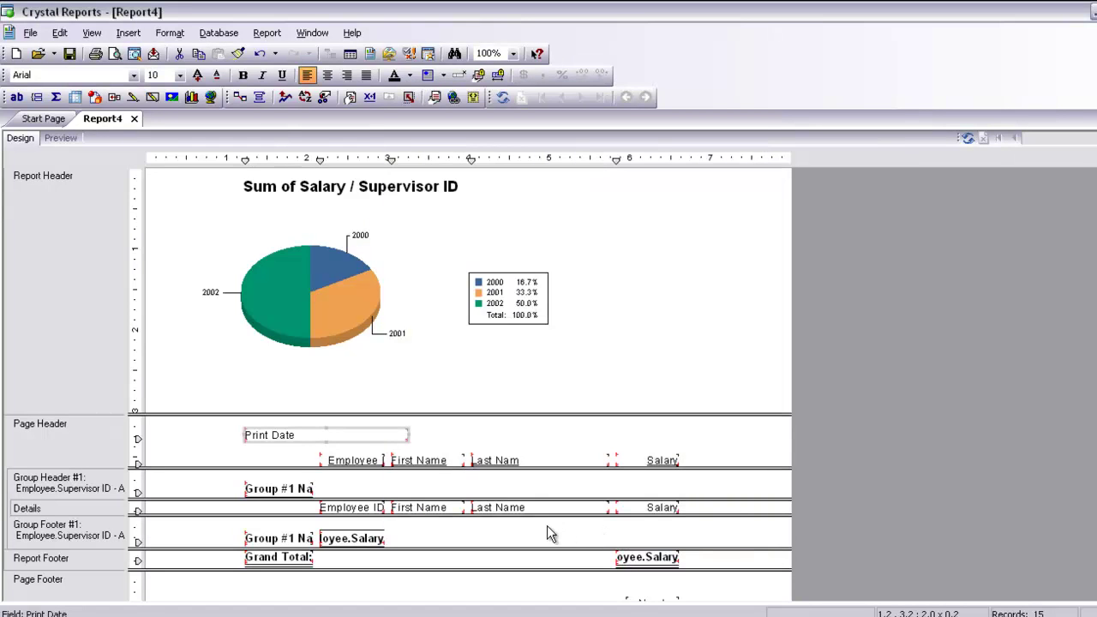
# Make the Employee ID, First Name, Last Name and Salary column headings in the Page Header bold
pyautogui.click(353, 463)
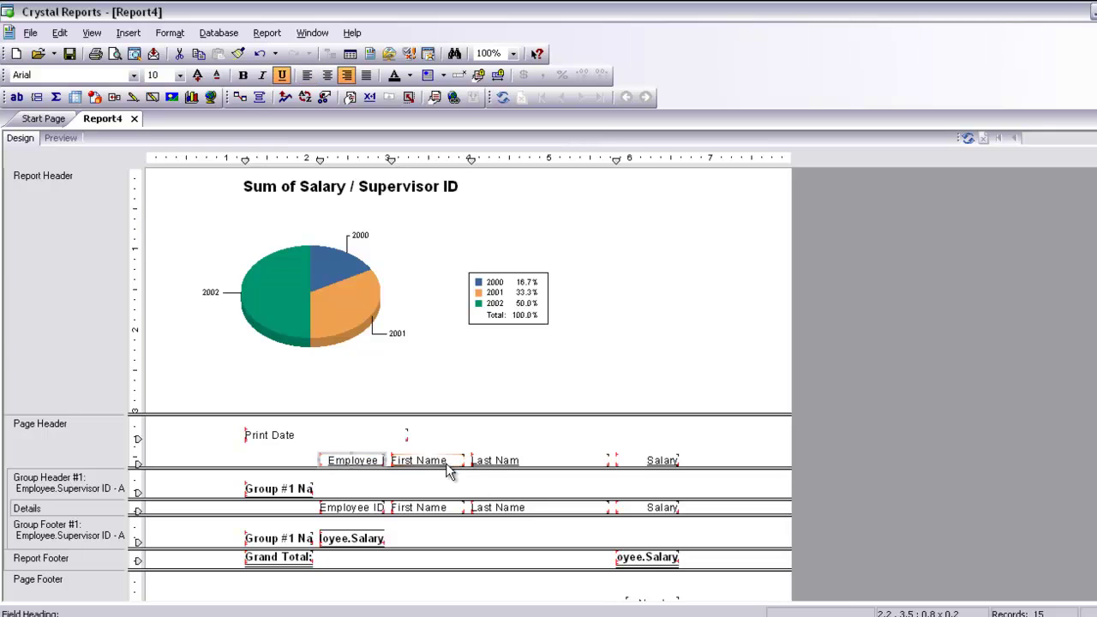
pyautogui.keyDown('ctrl'); pyautogui.click(420, 463); pyautogui.keyUp('ctrl')
pyautogui.keyDown('ctrl'); pyautogui.click(521, 463); pyautogui.keyUp('ctrl')
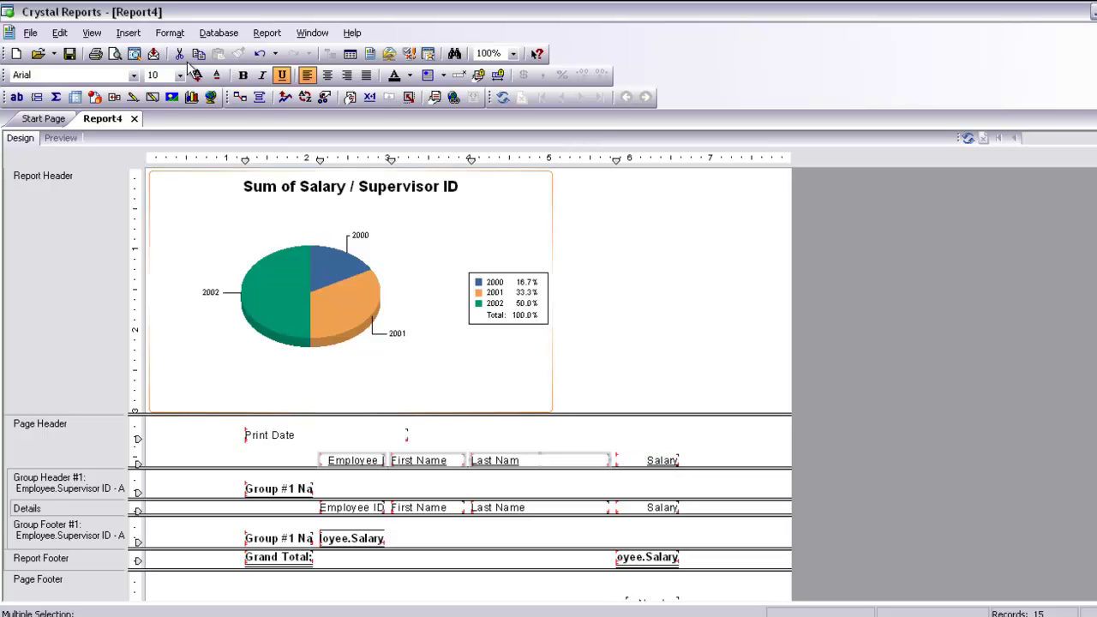
pyautogui.click(243, 76)
pyautogui.keyDown('ctrl'); pyautogui.click(507, 278); pyautogui.keyUp('ctrl')
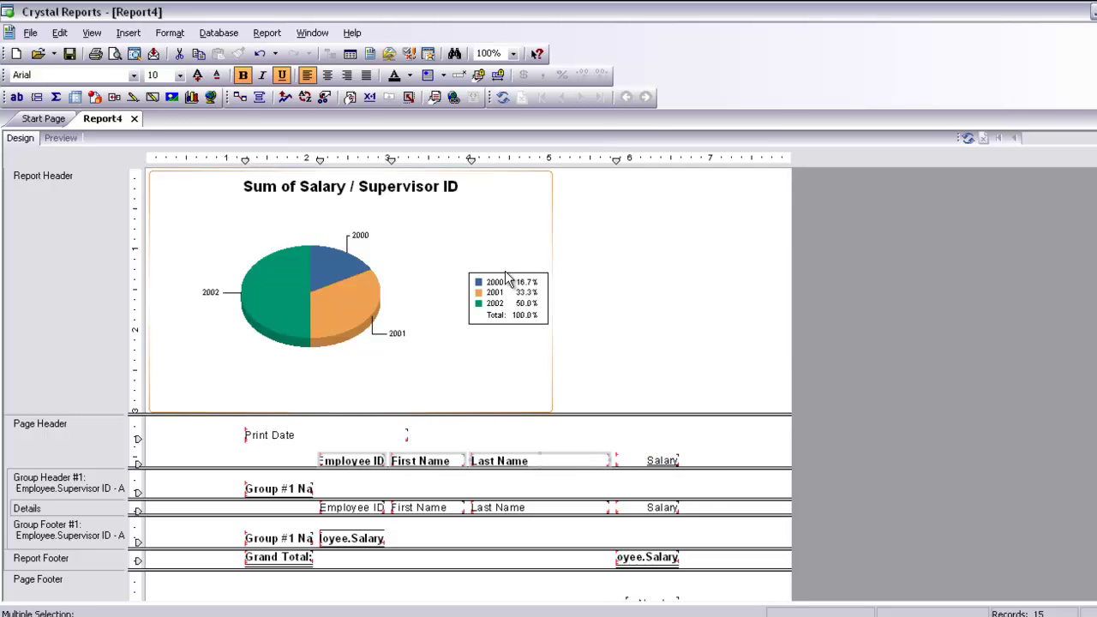
pyautogui.click(665, 460)
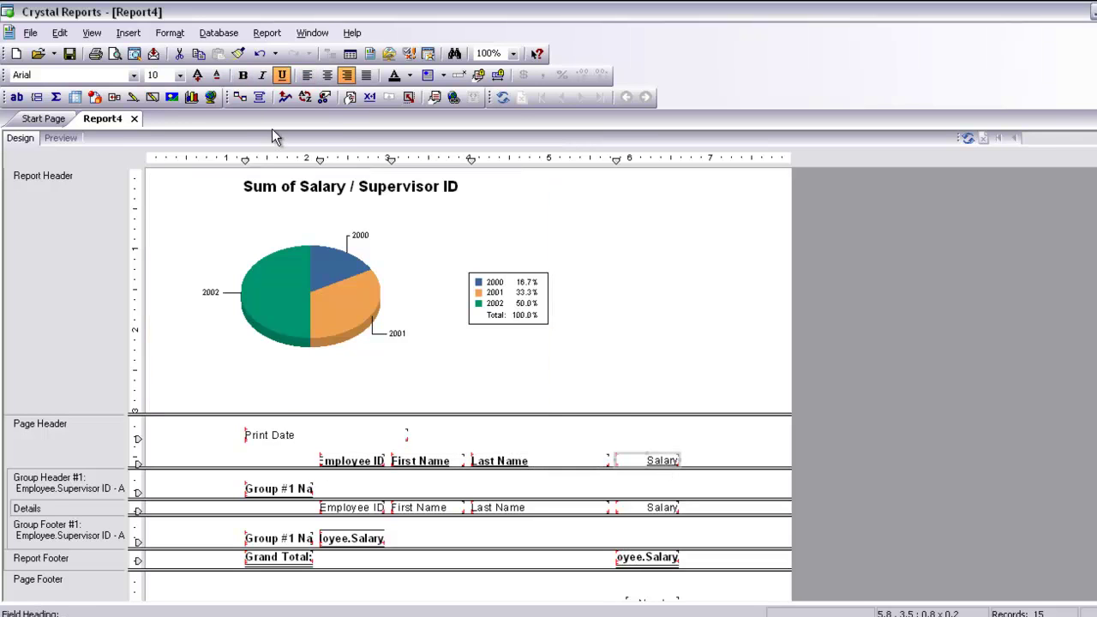
pyautogui.click(242, 75)
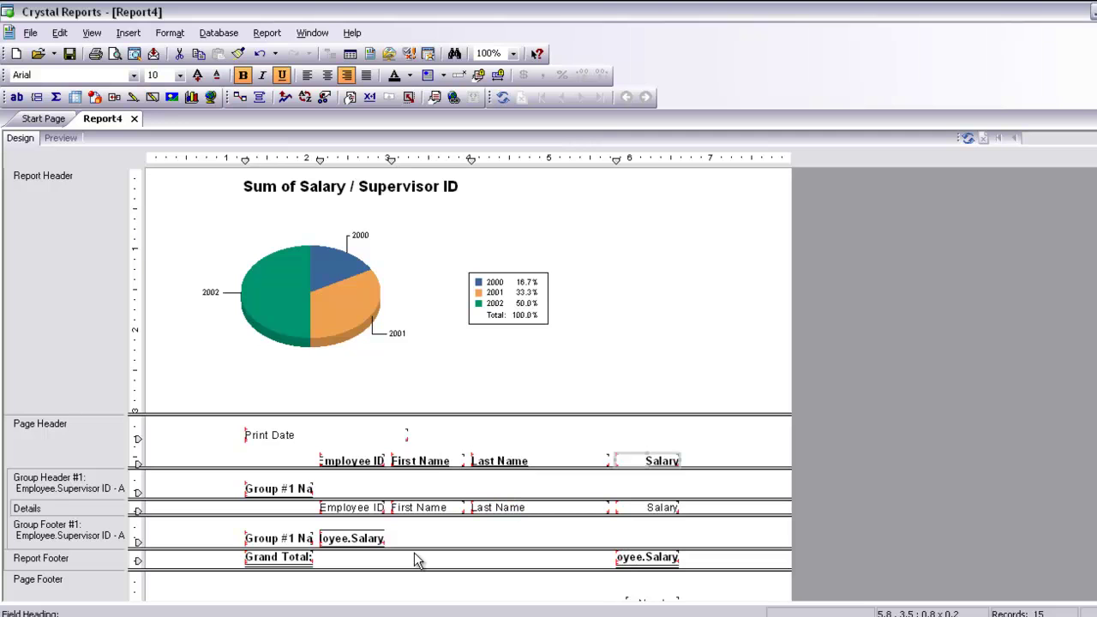
# Move the salary sum in Group Footer #1 under the Salary column and check the group totals in the preview
pyautogui.moveTo(348, 545); pyautogui.dragTo(641, 531)
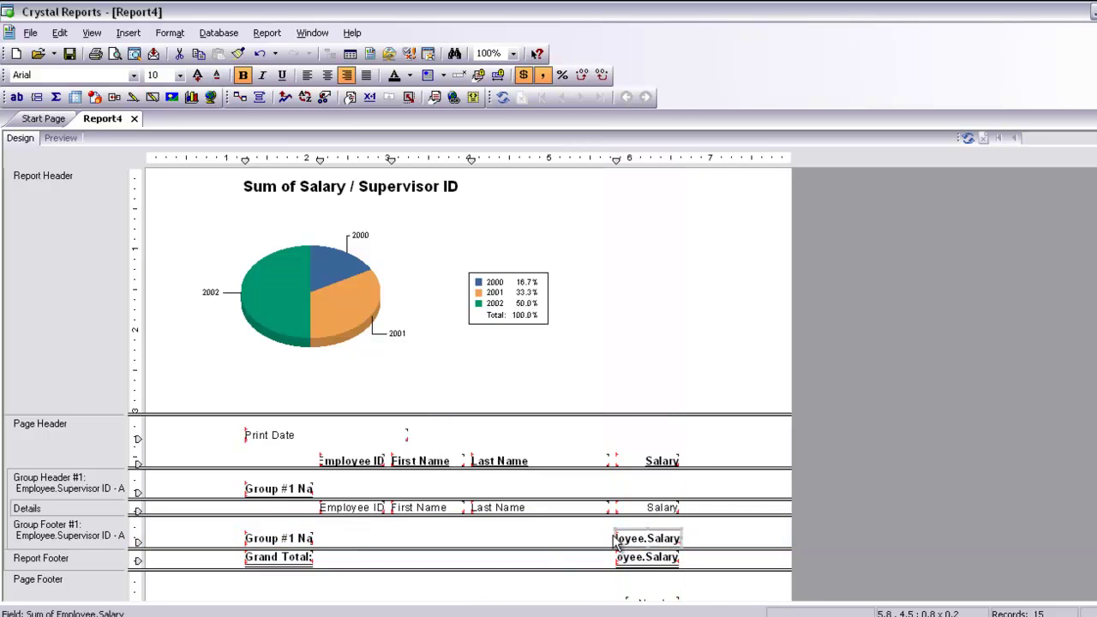
pyautogui.click(60, 138)
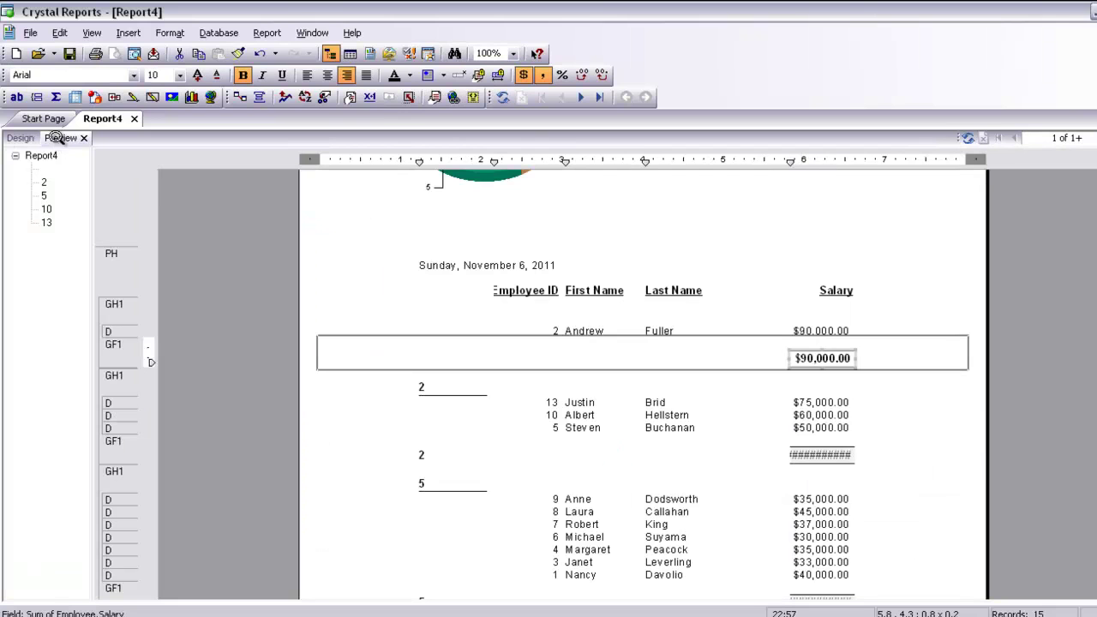
pyautogui.click(821, 457)
# Extend the left edges of the salary sums, making the Group Footer #1 sum about 1.3 inches and the Report Footer sum about 1.5 inches wide
pyautogui.click(21, 140)
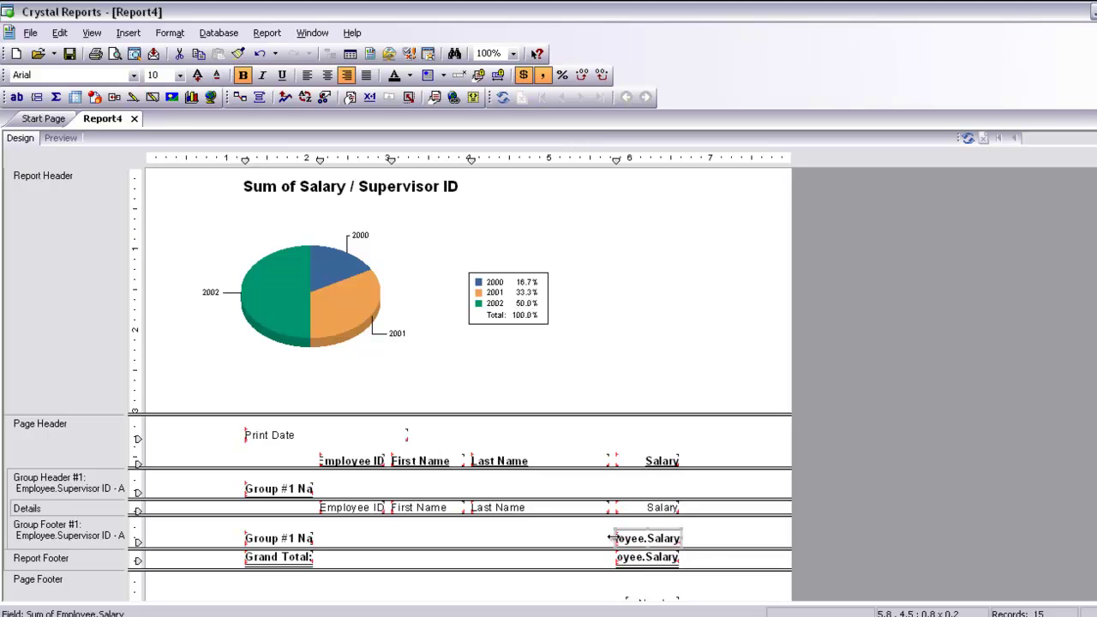
pyautogui.moveTo(608, 538); pyautogui.dragTo(576, 538)
pyautogui.click(634, 561)
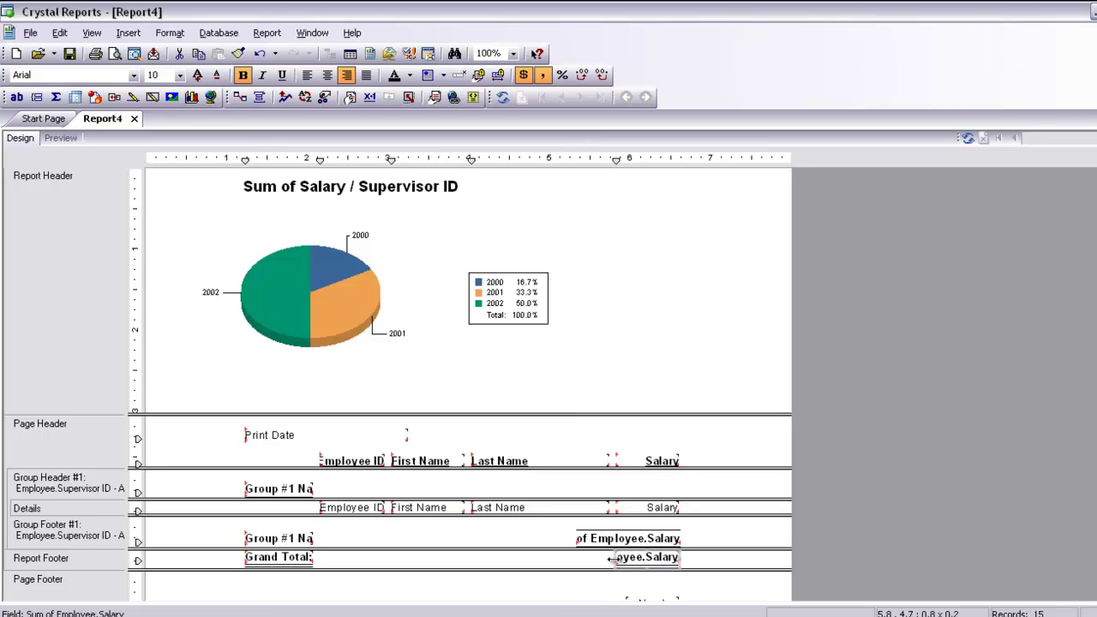
pyautogui.moveTo(610, 558); pyautogui.dragTo(563, 561)
# Widen the Group Footer #1 salary sum to about 1.5 inches, matching the grand total below, and check the totals in the preview
pyautogui.click(598, 538)
pyautogui.moveTo(575, 540); pyautogui.dragTo(578, 540)
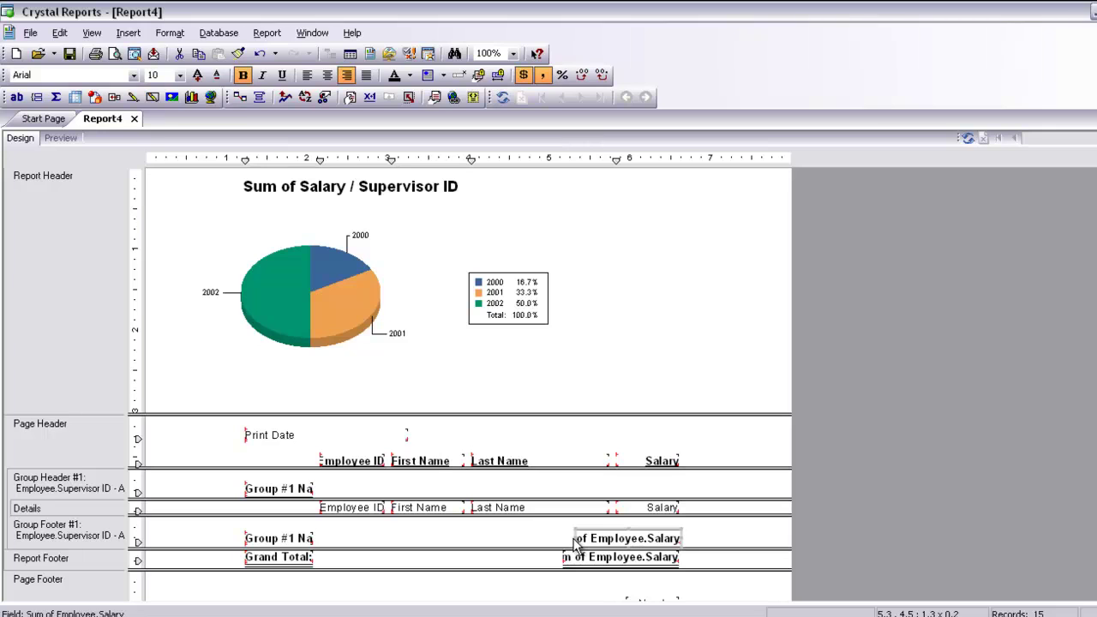
pyautogui.click(574, 545)
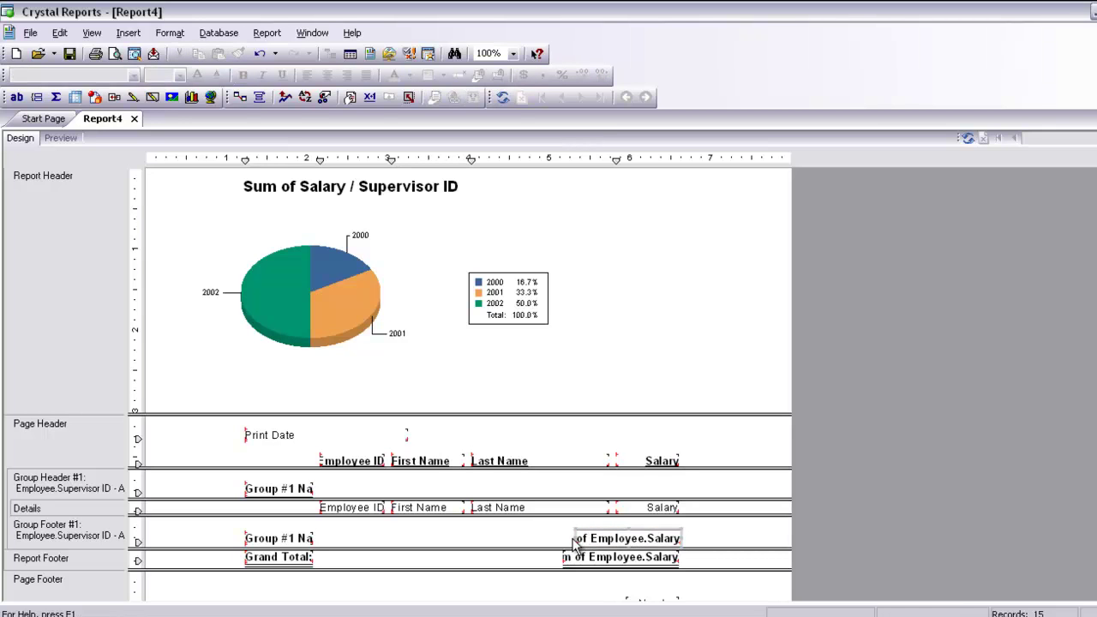
pyautogui.click(576, 541)
pyautogui.moveTo(575, 538); pyautogui.dragTo(562, 537)
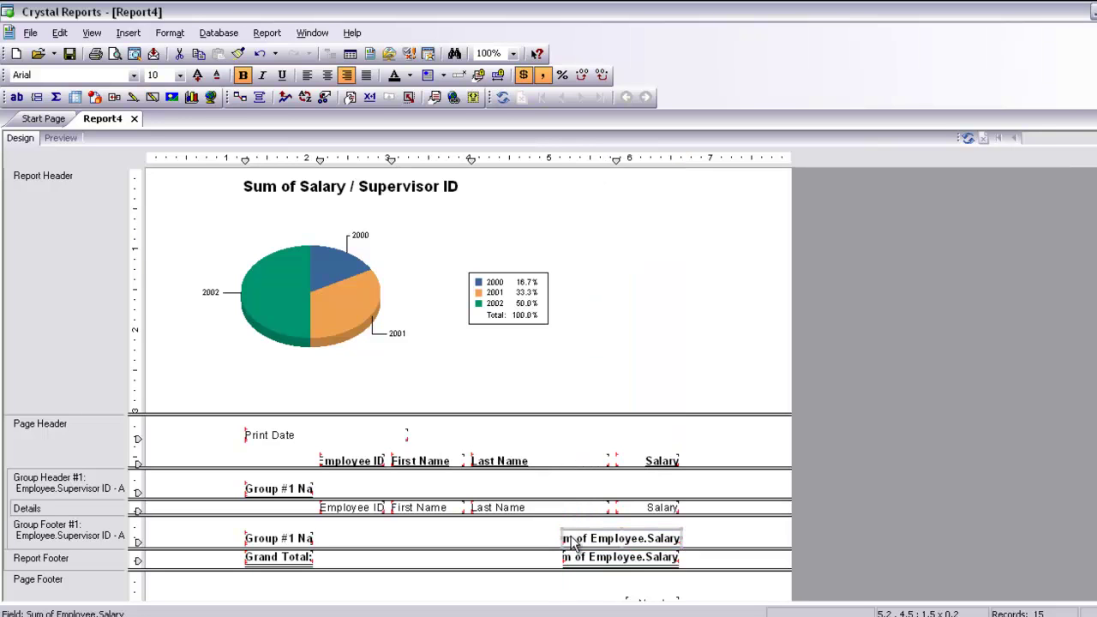
pyautogui.click(199, 186)
pyautogui.click(44, 138)
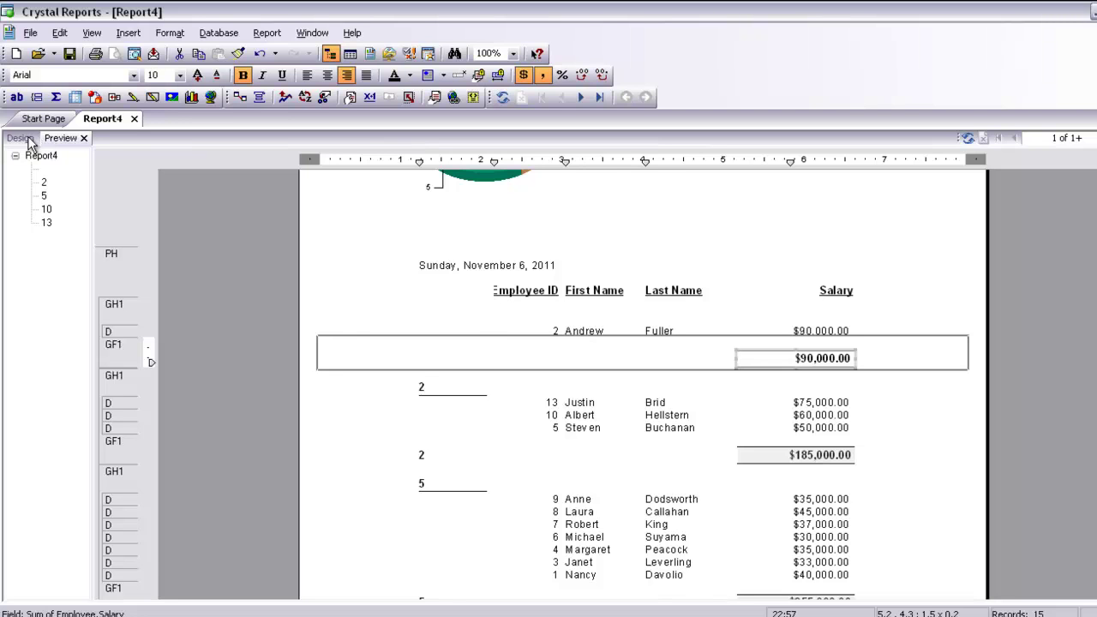
pyautogui.click(26, 138)
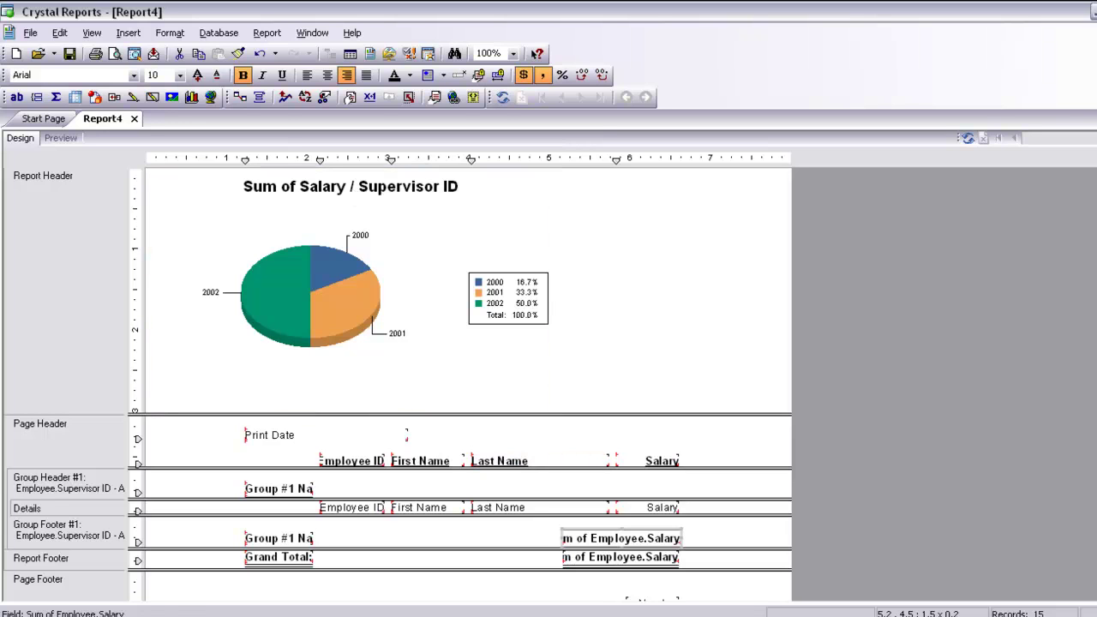
# Increase the heights of the Report Footer and Group Footer #1 sections to make room below the existing salary sums
pyautogui.click(217, 556)
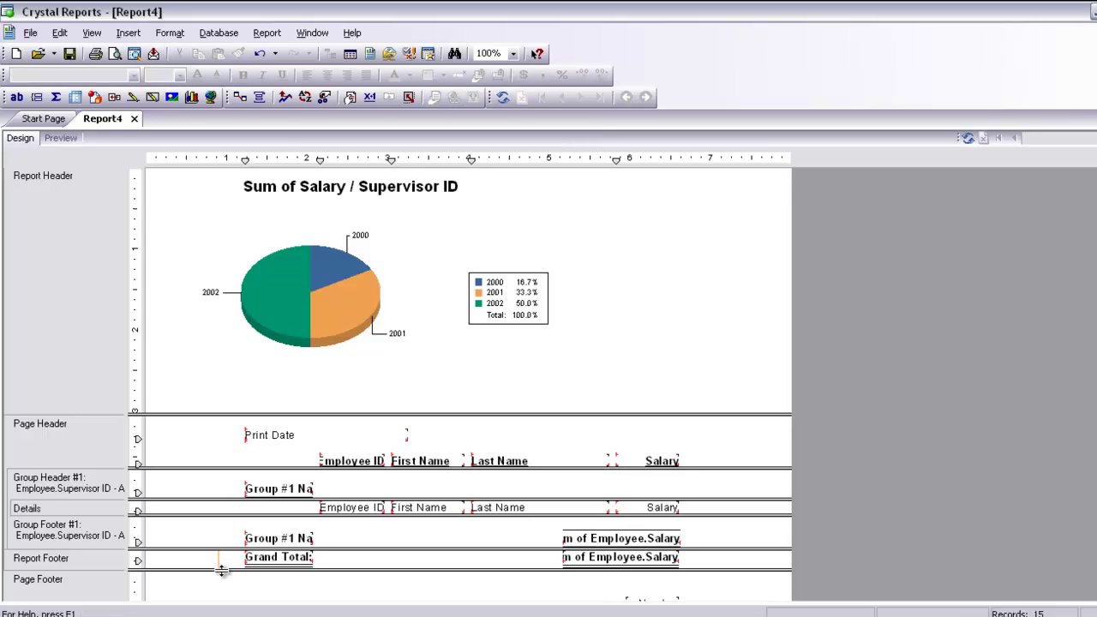
pyautogui.moveTo(215, 568)
pyautogui.mouseDown()
pyautogui.moveTo(215, 553)
pyautogui.moveTo(220, 581)
pyautogui.mouseUp()
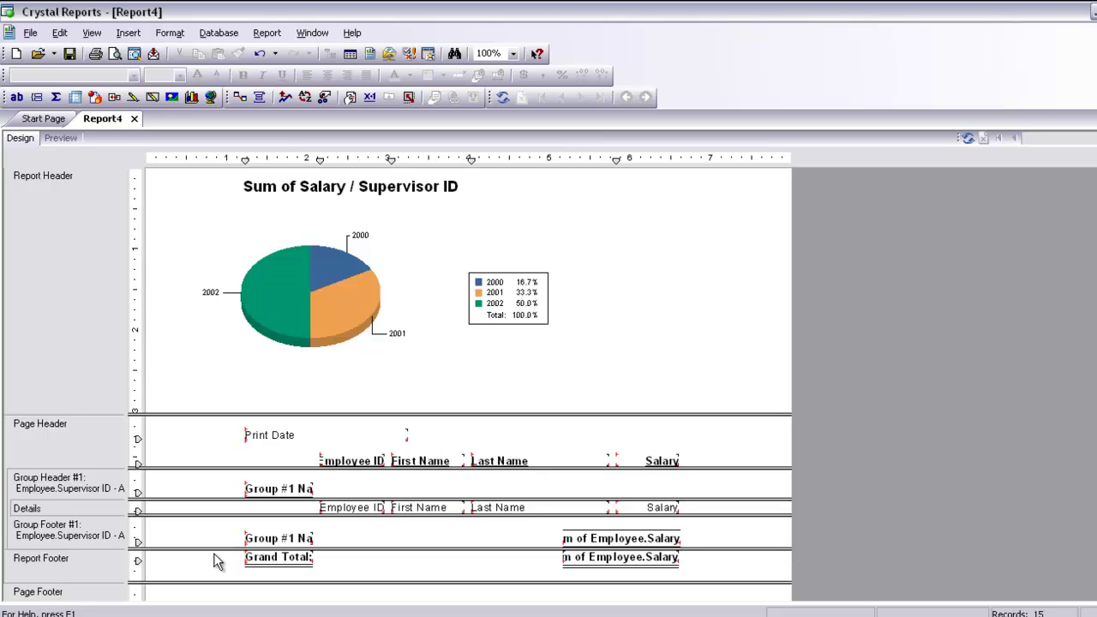
pyautogui.moveTo(219, 583)
pyautogui.mouseDown()
pyautogui.moveTo(220, 572)
pyautogui.moveTo(222, 585)
pyautogui.mouseUp()
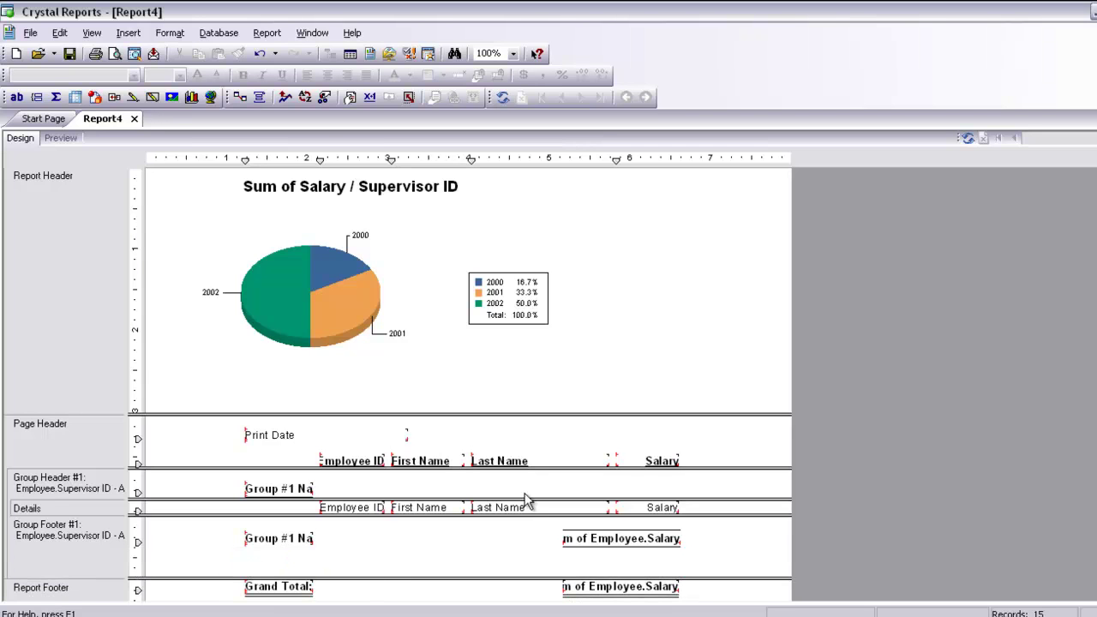
# Insert an Average summary of Employee.Salary located in Group #1: Employee.Supervisor ID
pyautogui.click(128, 34)
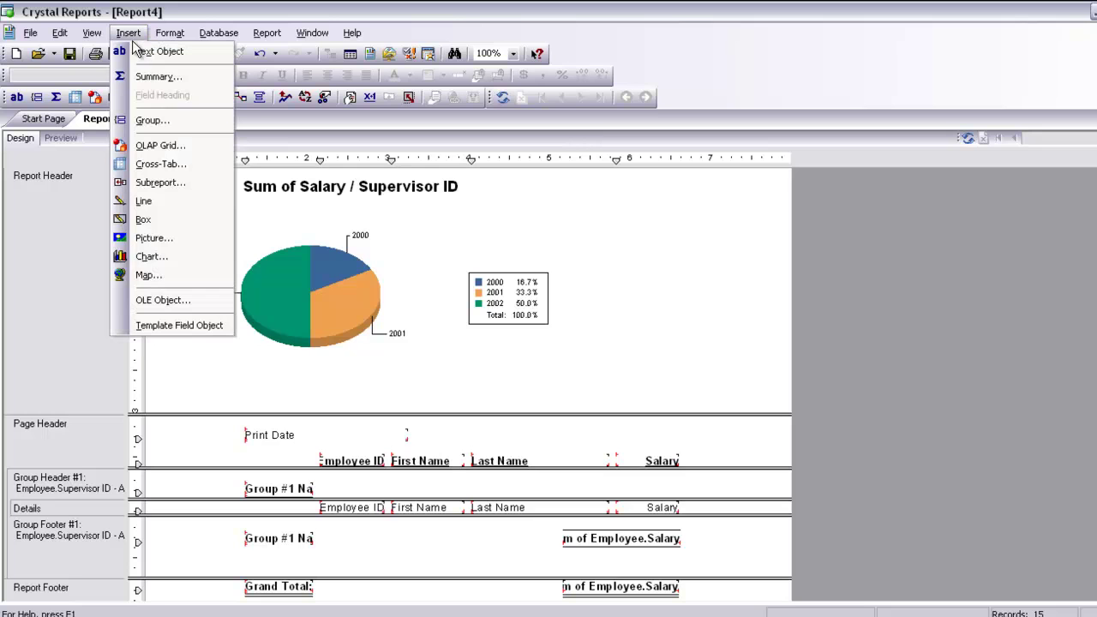
pyautogui.click(142, 82)
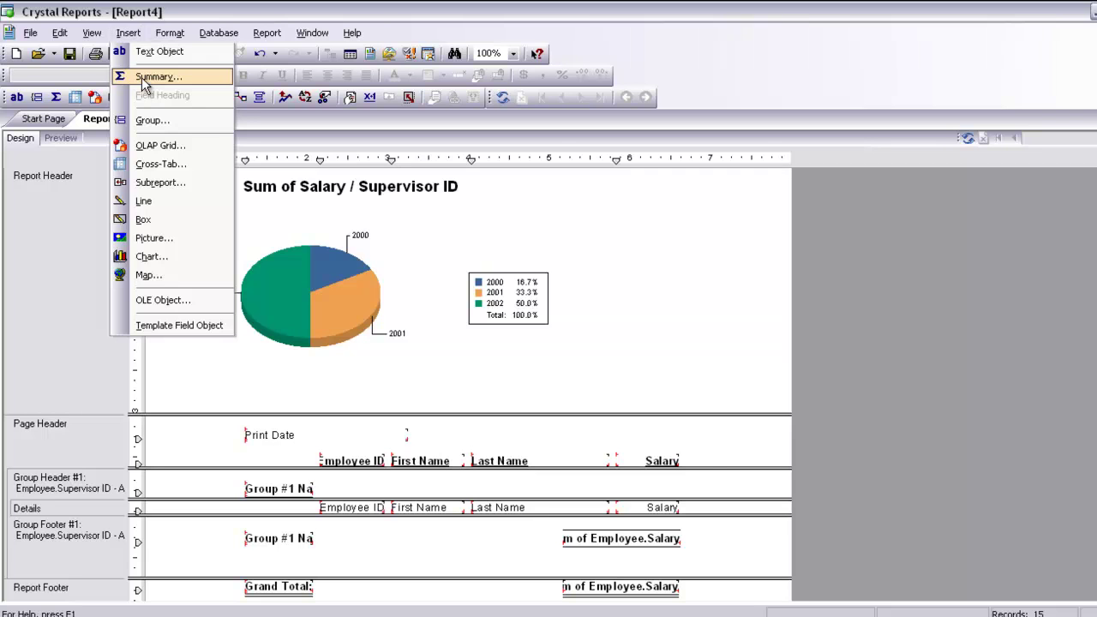
pyautogui.click(145, 77)
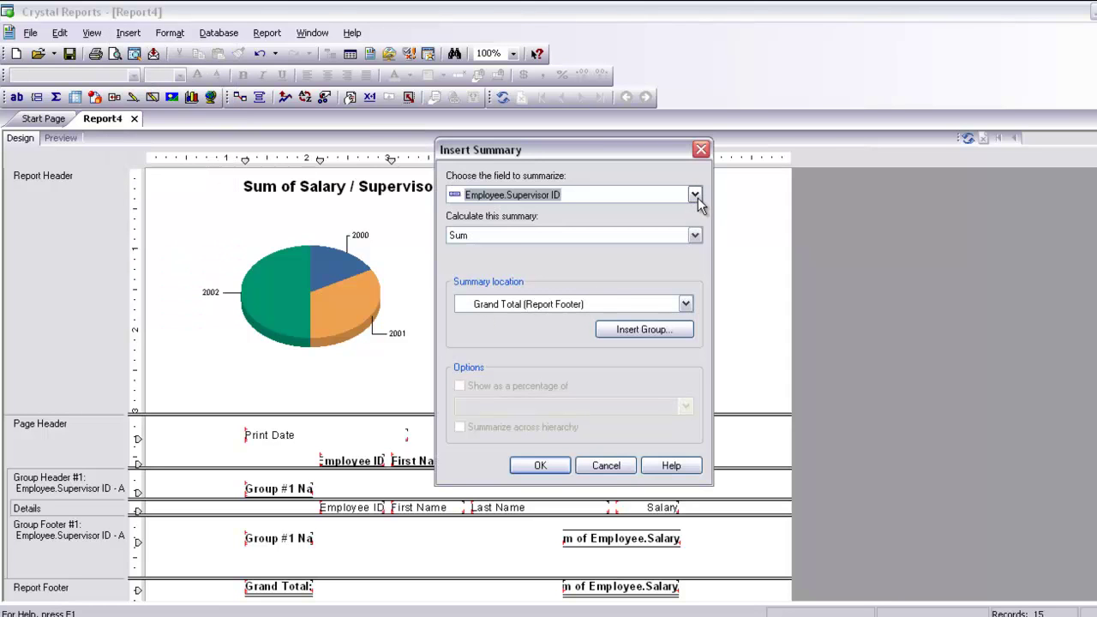
pyautogui.click(695, 195)
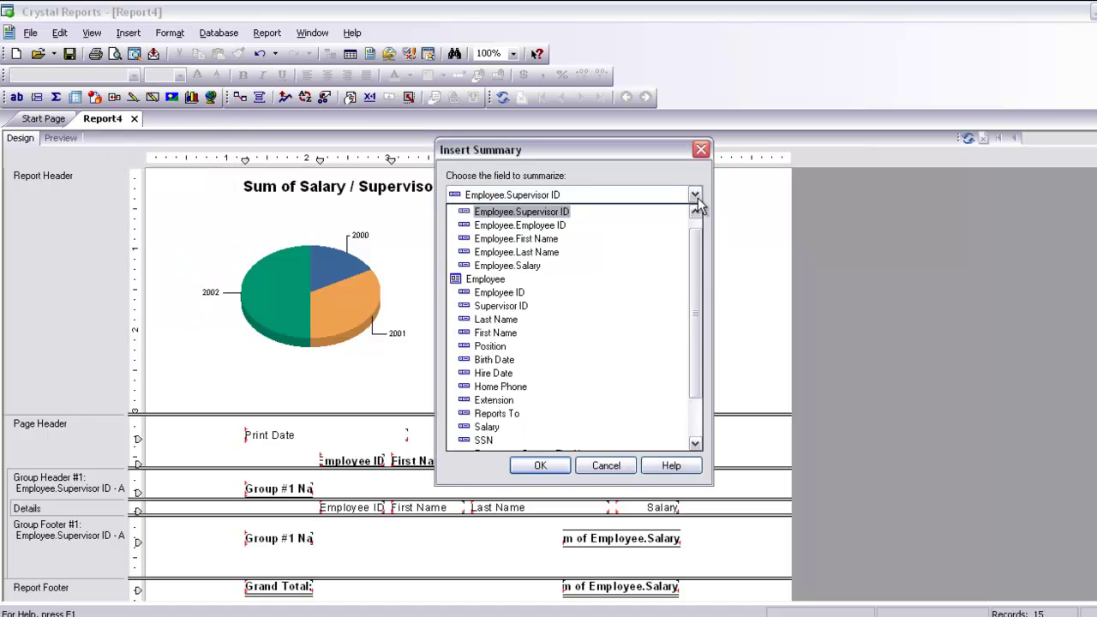
pyautogui.click(587, 269)
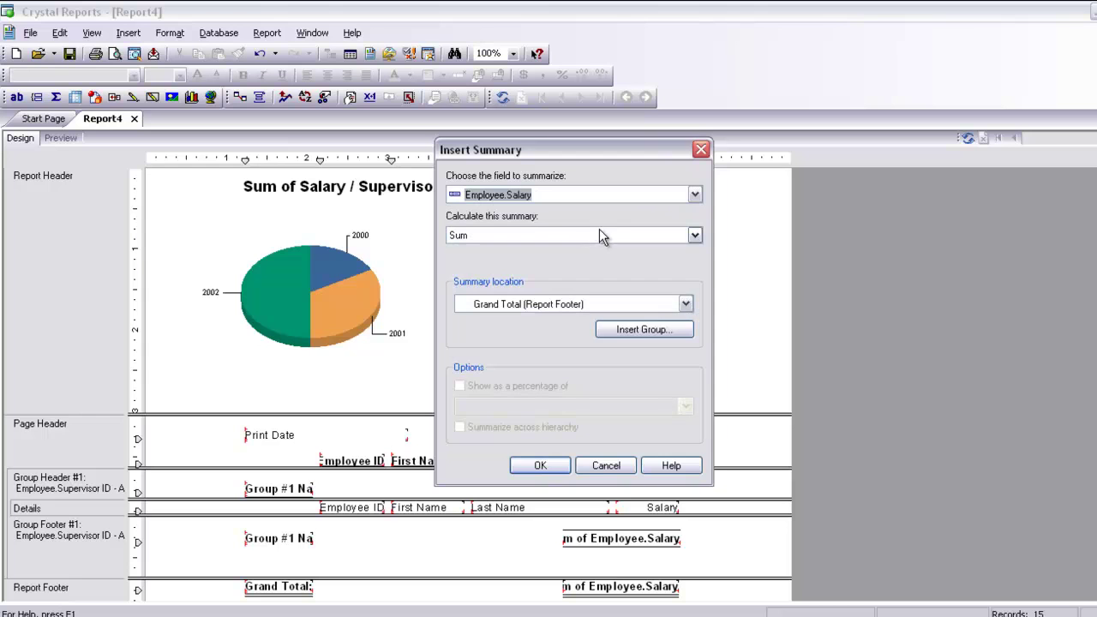
pyautogui.click(694, 237)
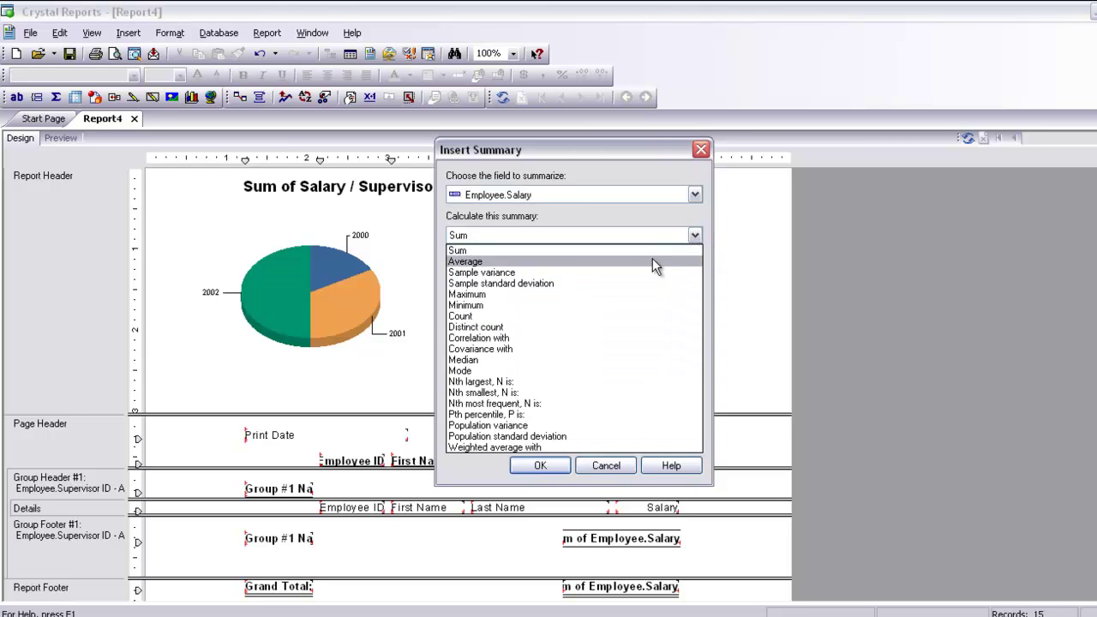
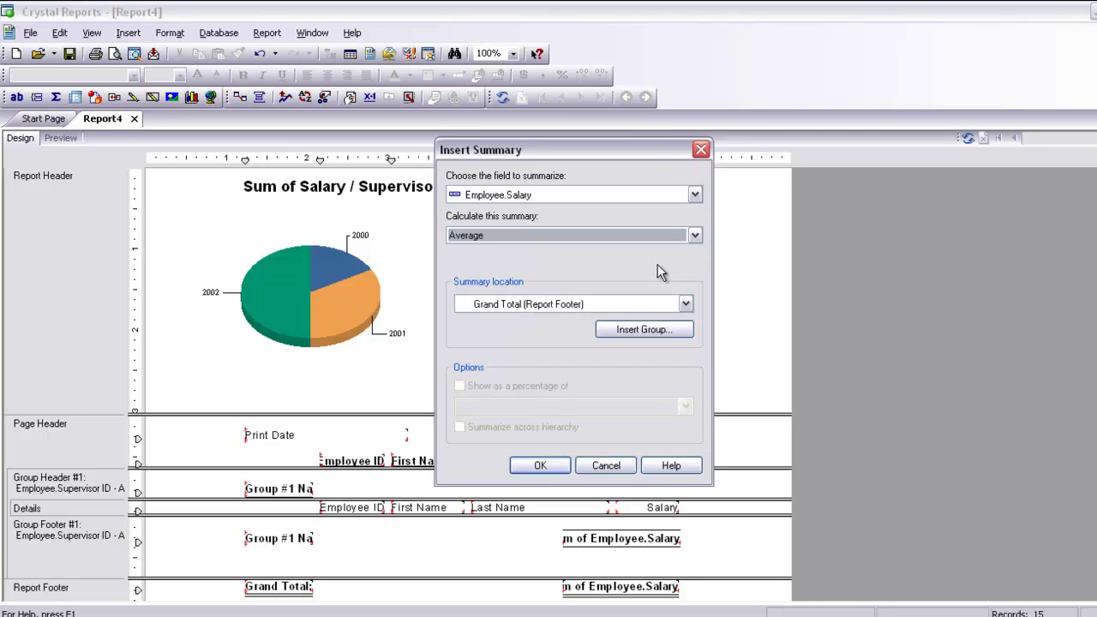
pyautogui.click(685, 303)
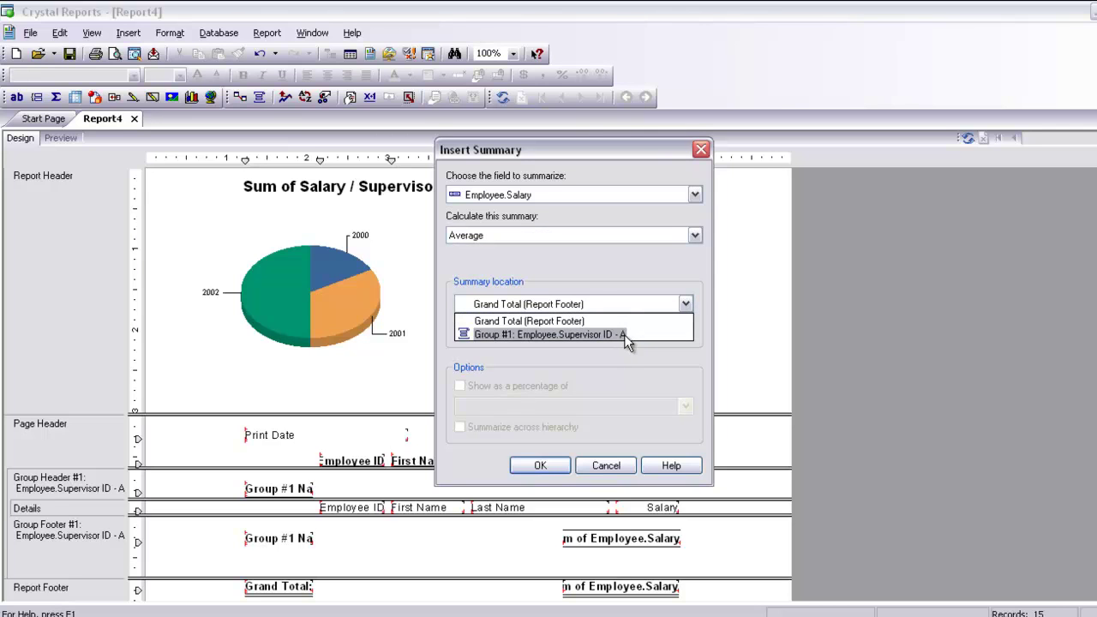
pyautogui.click(623, 335)
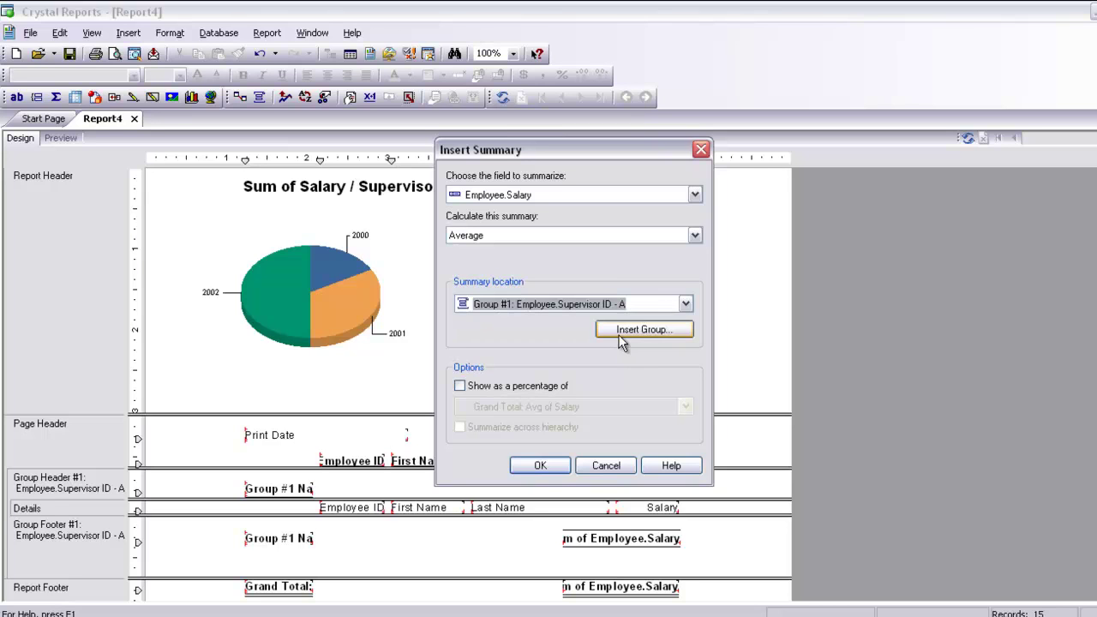
pyautogui.click(538, 465)
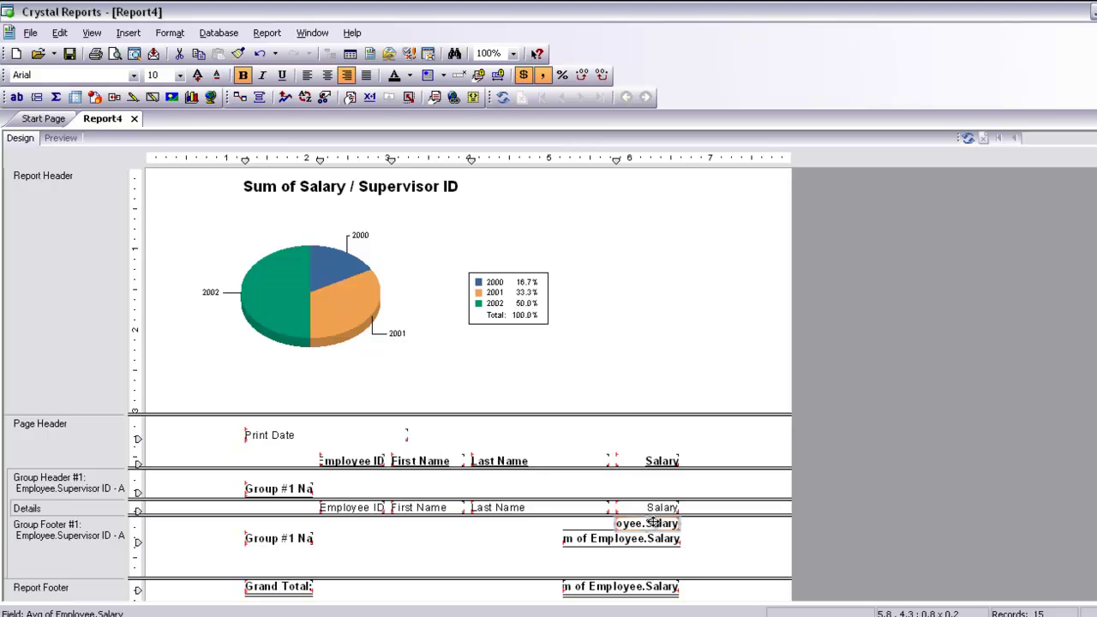
# Move the salary average in Group Footer #1 directly below the salary sum and widen it to about 1.5 inches
pyautogui.moveTo(653, 522); pyautogui.dragTo(602, 556)
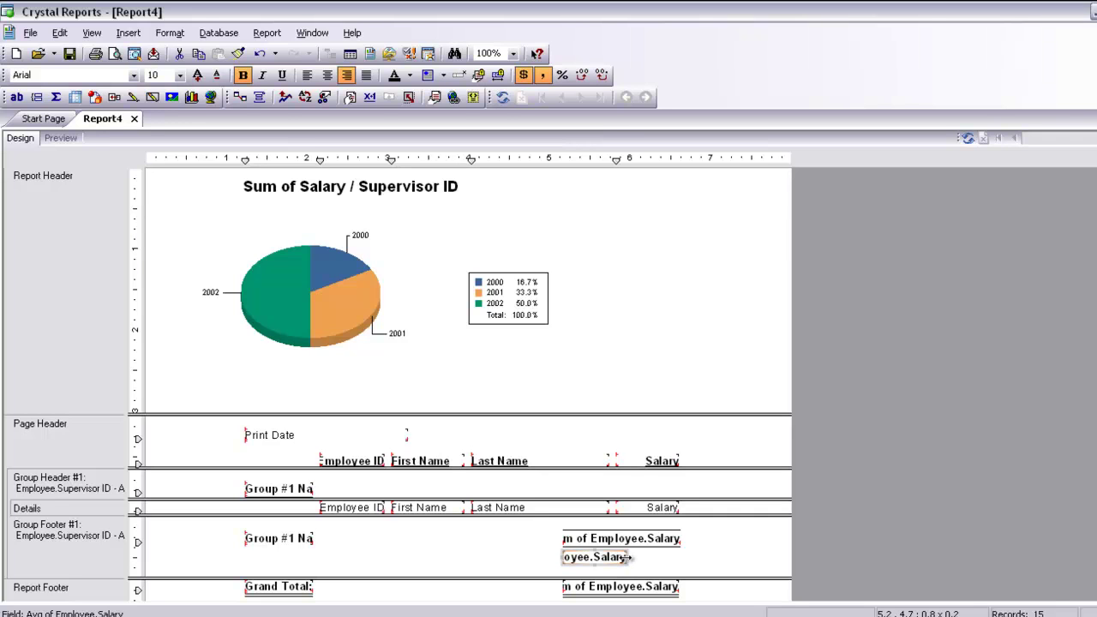
pyautogui.moveTo(632, 557); pyautogui.dragTo(683, 561)
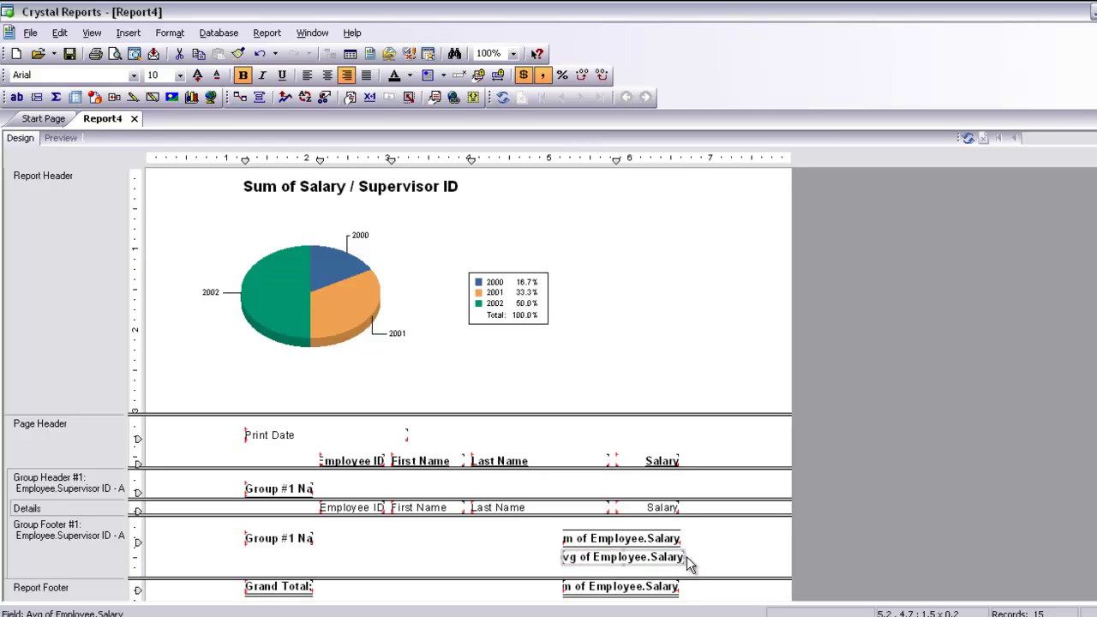
pyautogui.click(688, 563)
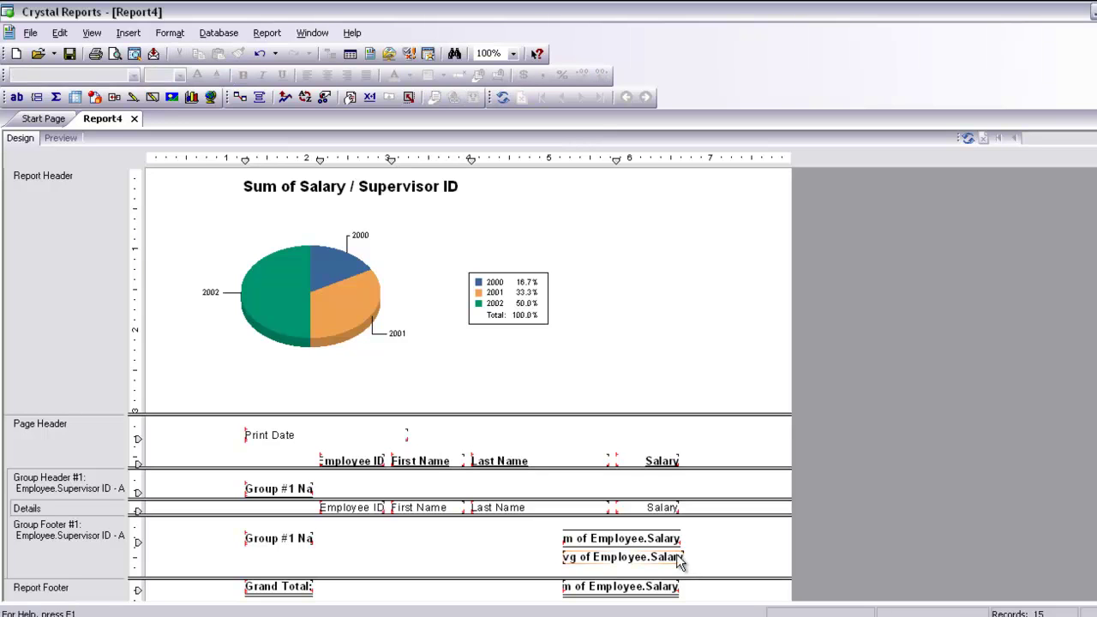
pyautogui.click(679, 557)
pyautogui.moveTo(677, 555); pyautogui.dragTo(670, 556)
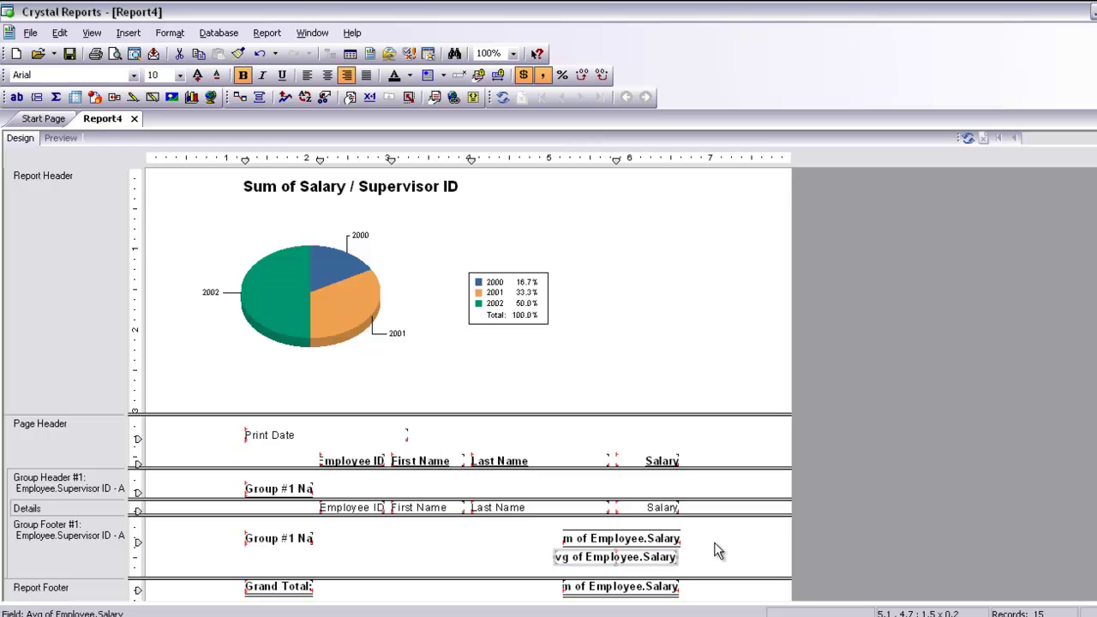
pyautogui.hotkey('ctrl', 'z')
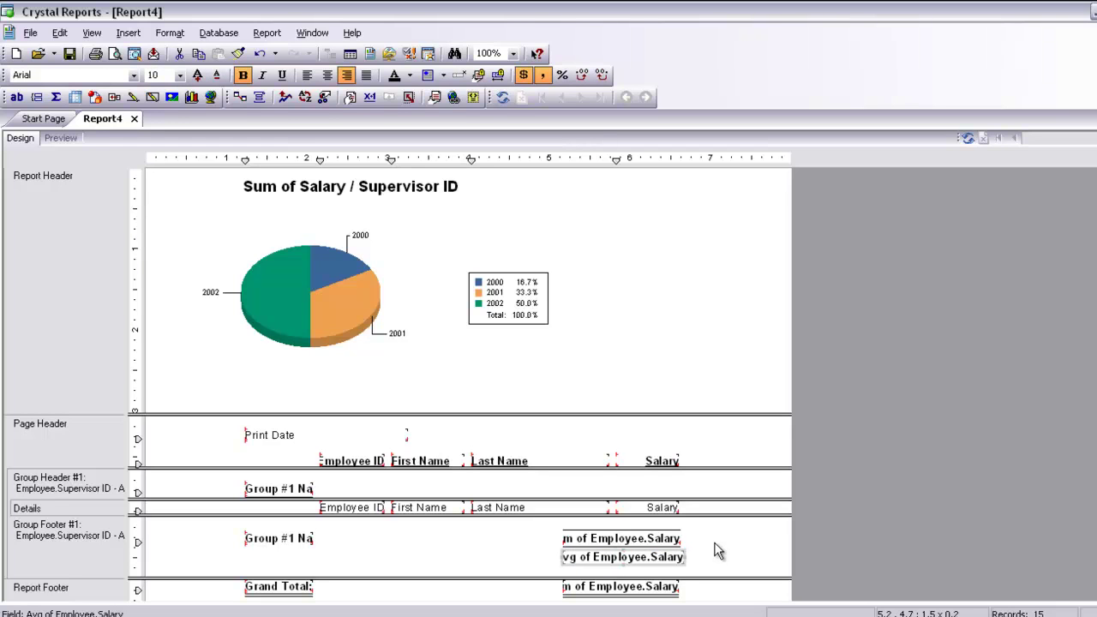
# Check the salary averages below the group sums in the preview and return to the report design
pyautogui.click(60, 138)
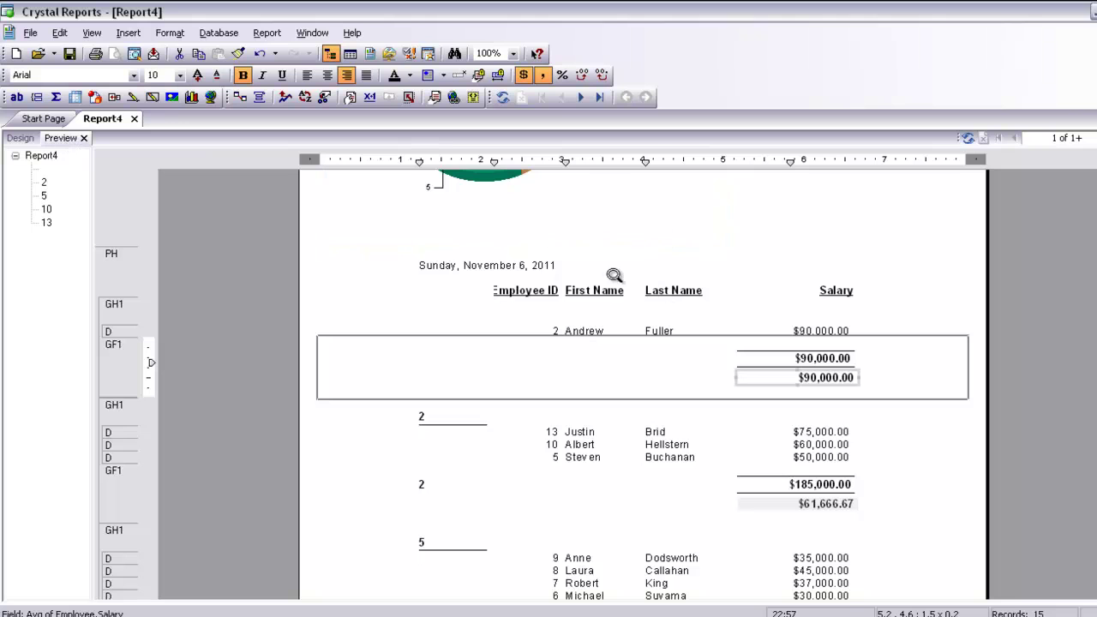
pyautogui.click(342, 285)
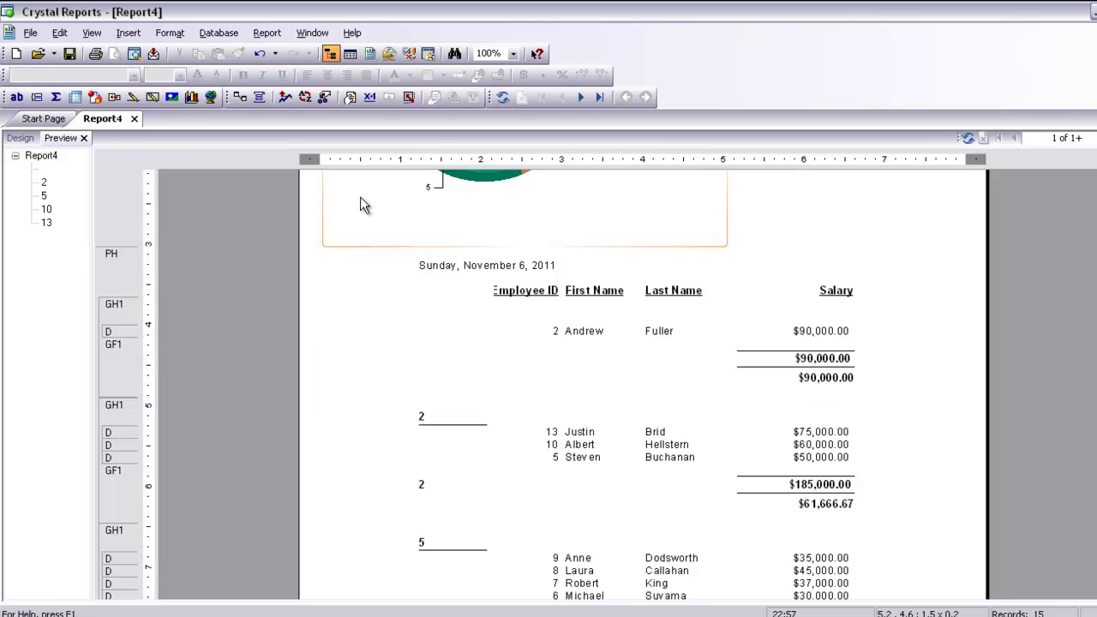
pyautogui.click(9, 139)
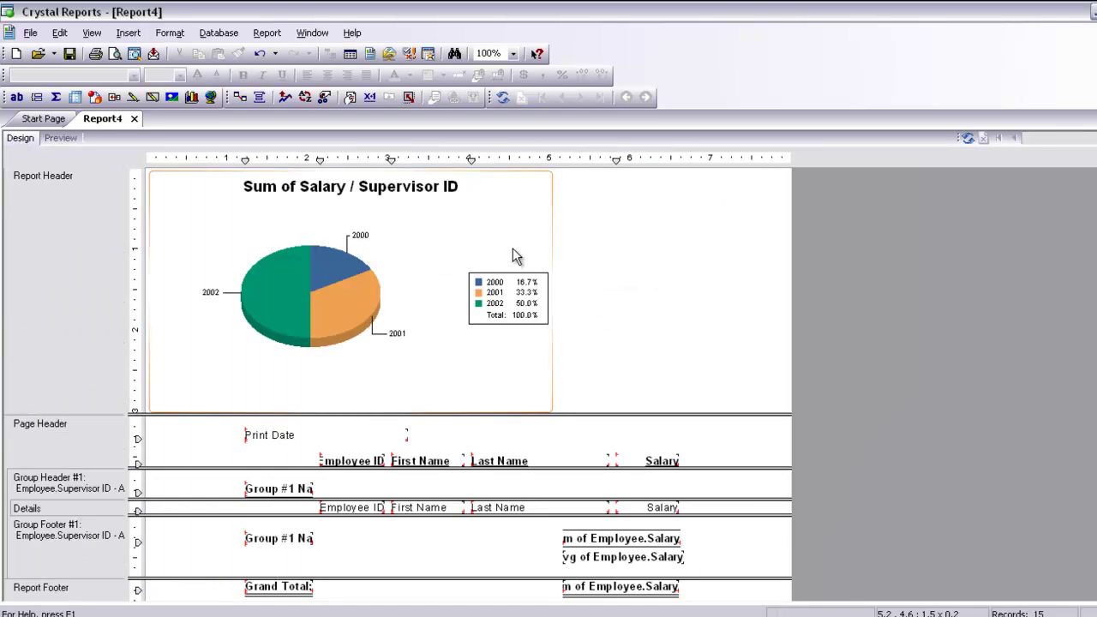
# Widen the pie chart in the Report Header to about 7.8 inches, nearly the full page width
pyautogui.doubleClick(547, 296)
pyautogui.press('Escape')
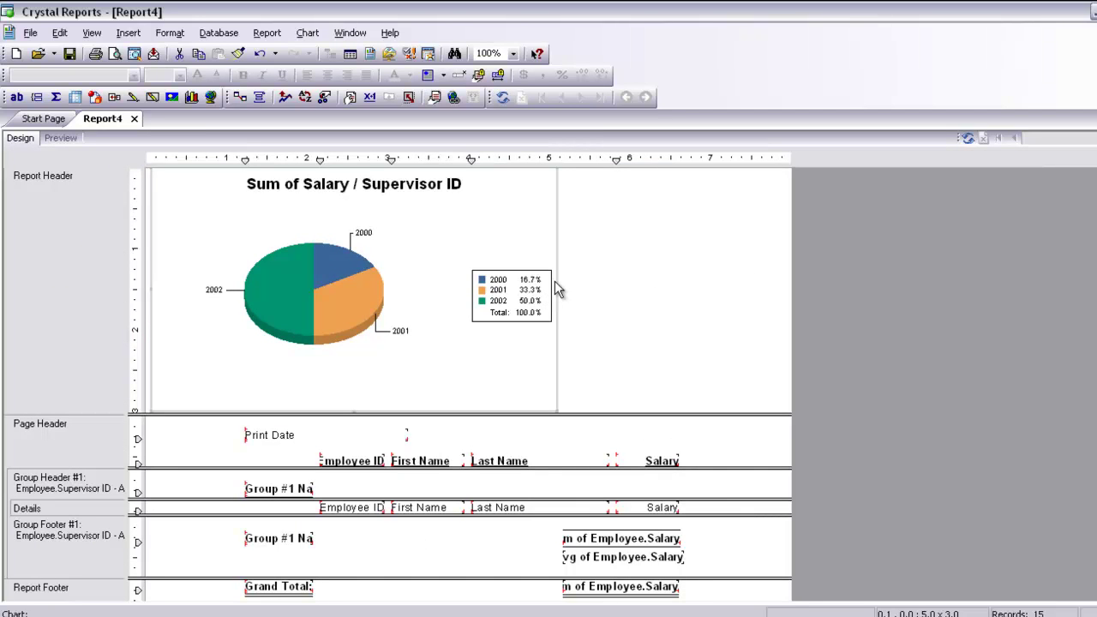
pyautogui.moveTo(557, 289); pyautogui.dragTo(783, 317)
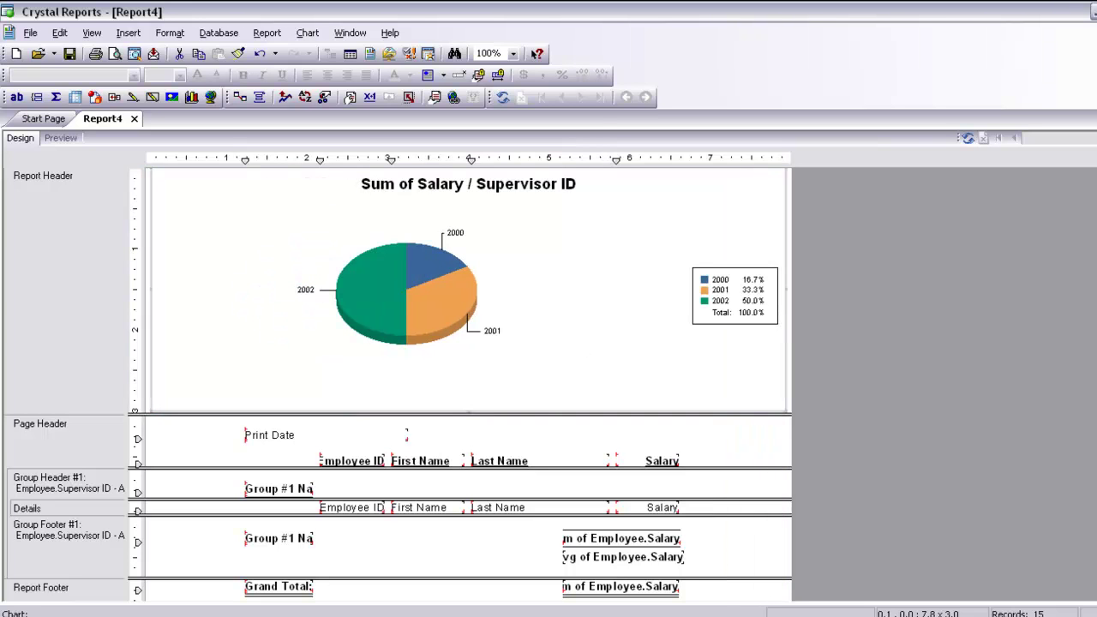
# Shift the Employee ID column heading in the Page Header left to about 2.0 inches and check it in the preview
pyautogui.scroll(-1, 398, 386)
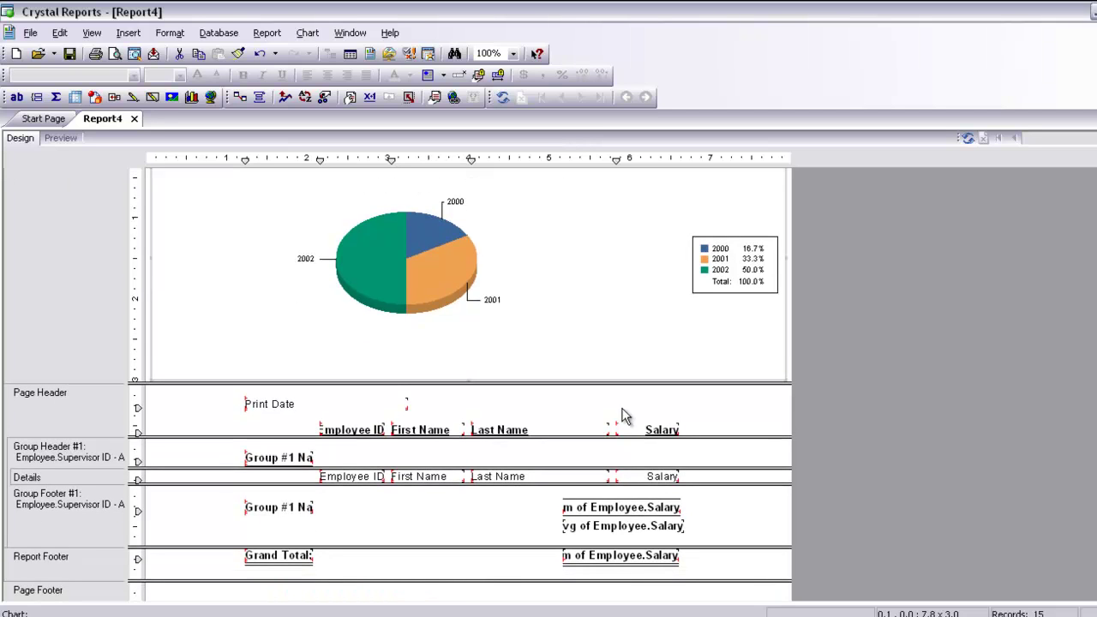
pyautogui.click(328, 437)
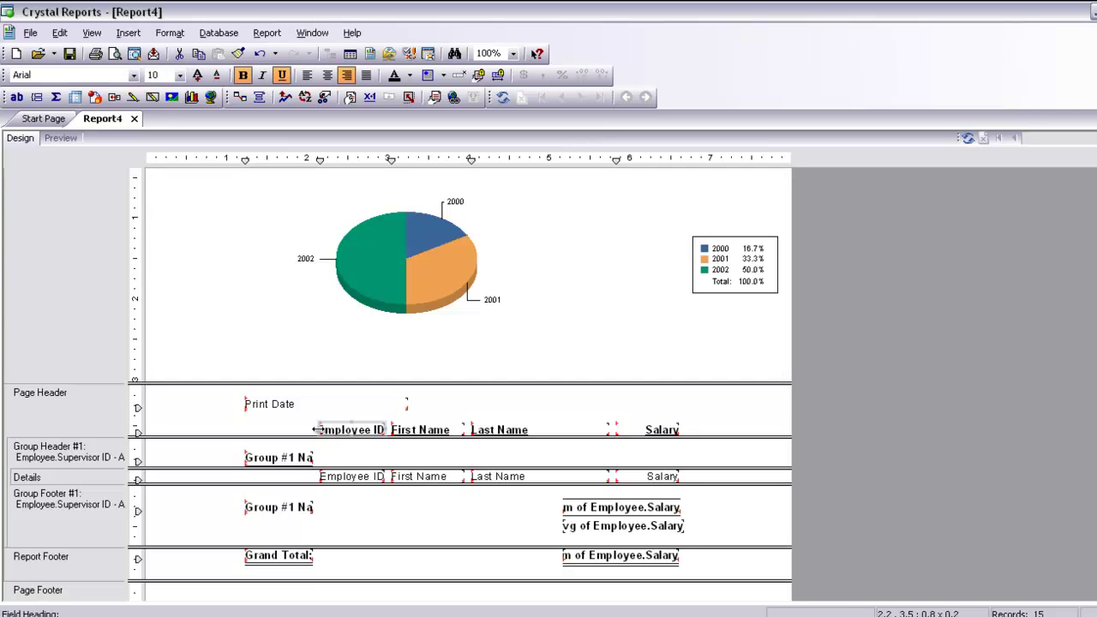
pyautogui.click(319, 431)
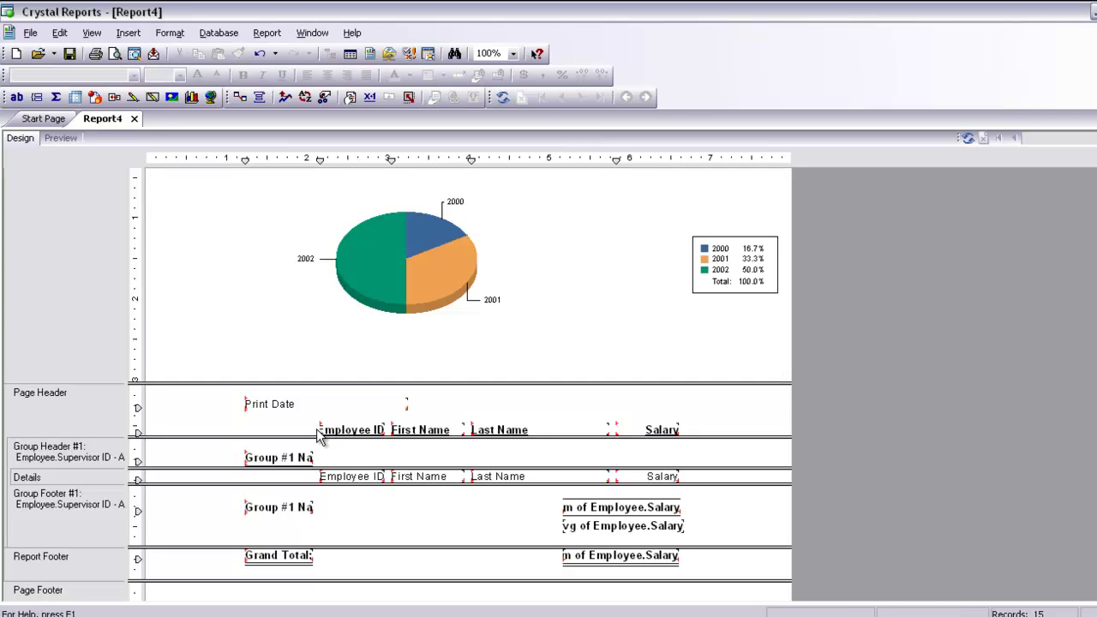
pyautogui.click(327, 433)
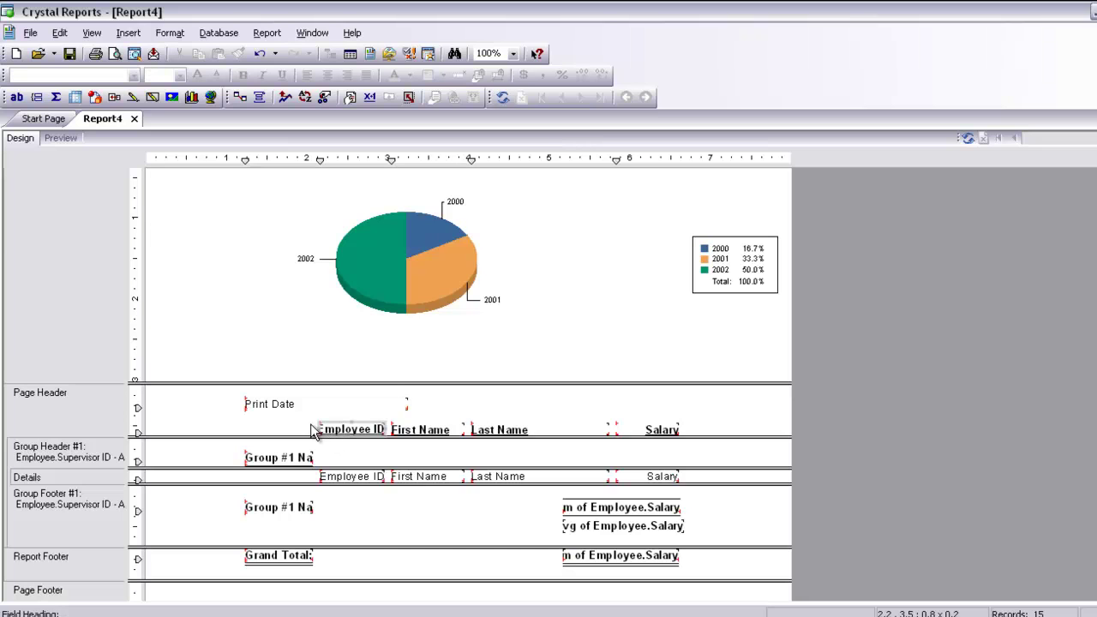
pyautogui.moveTo(321, 428); pyautogui.dragTo(310, 429)
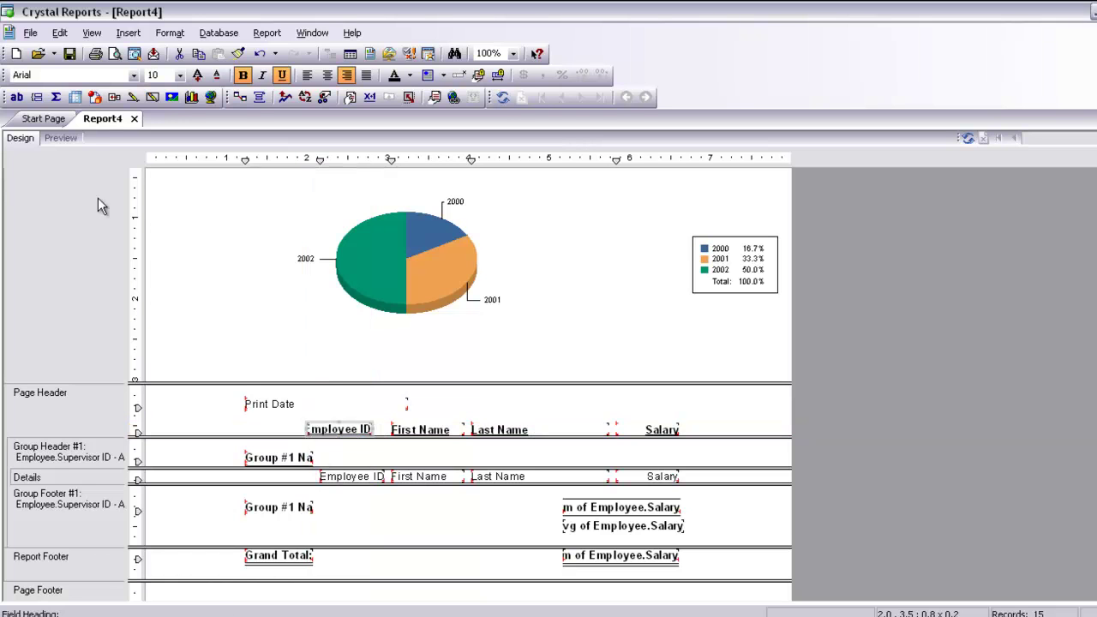
pyautogui.click(77, 140)
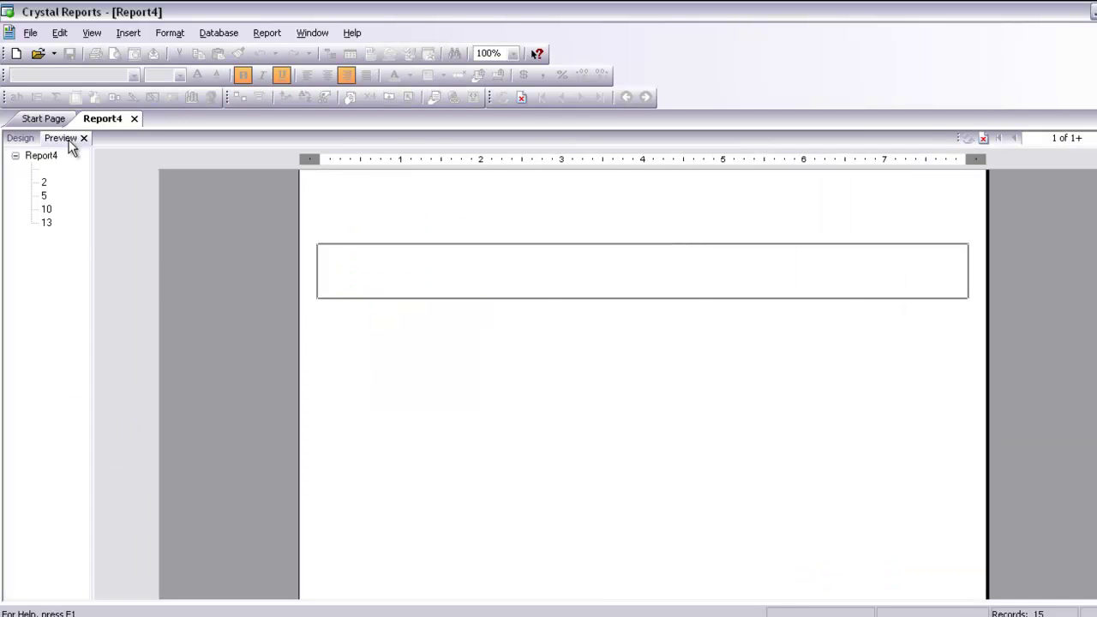
pyautogui.click(376, 413)
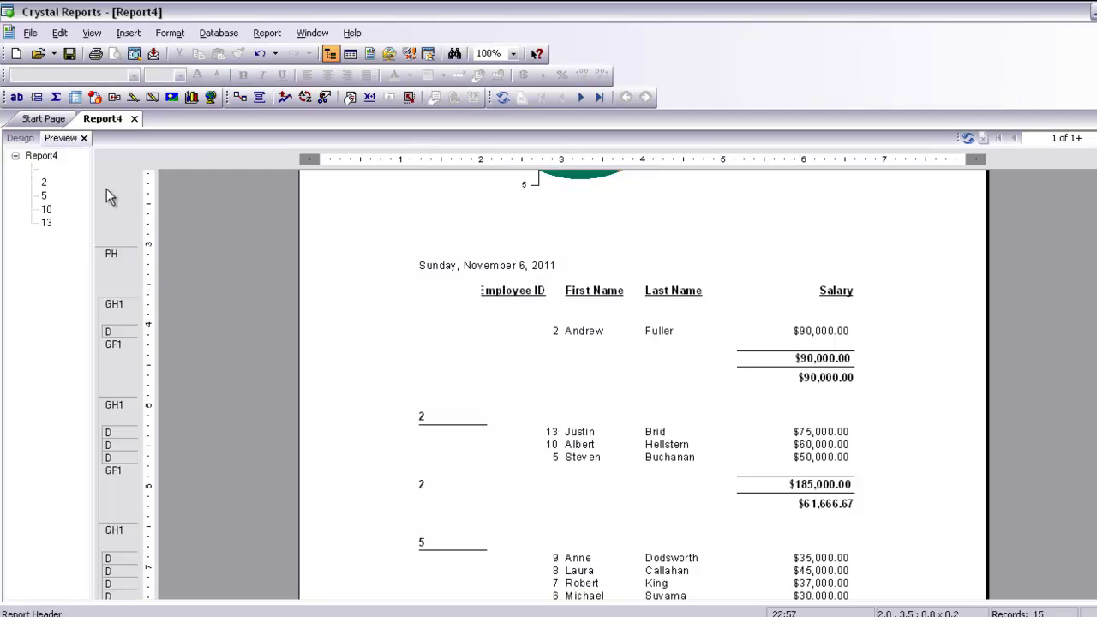
pyautogui.click(19, 138)
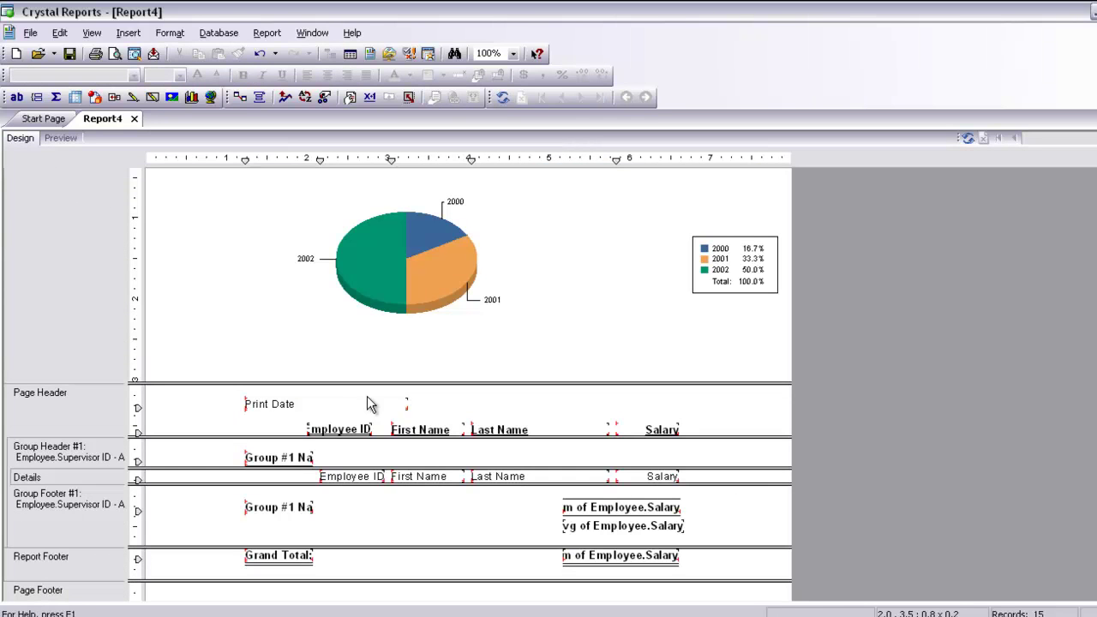
# Try the Employee ID heading further left at about 1.8 inches, and realign it with the Details field at about 2.2 inches
pyautogui.click(339, 434)
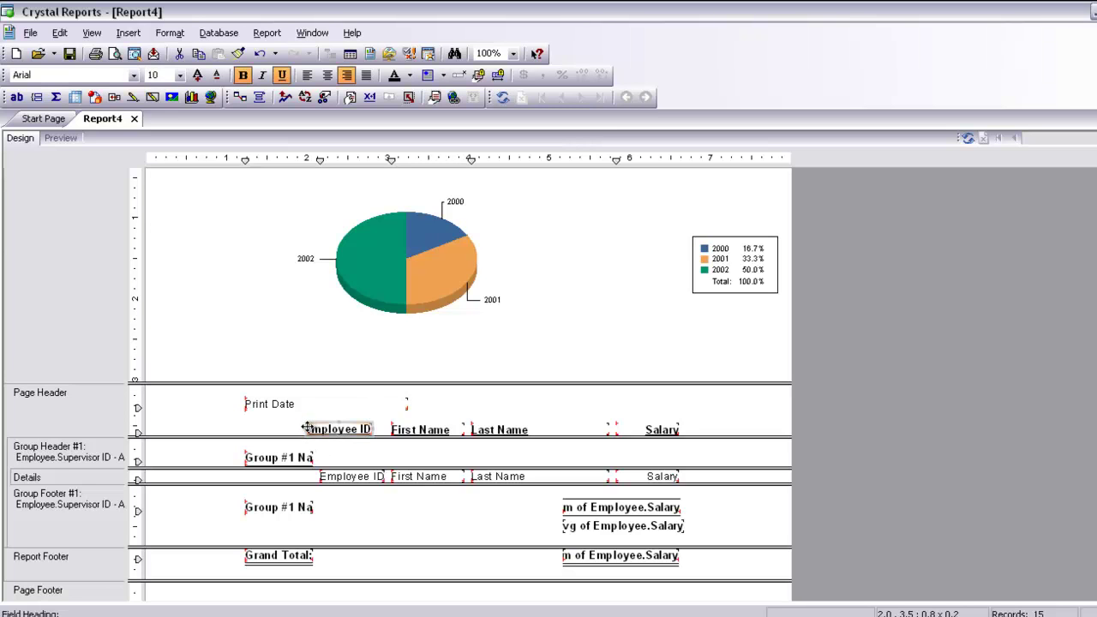
pyautogui.moveTo(307, 427); pyautogui.dragTo(295, 428)
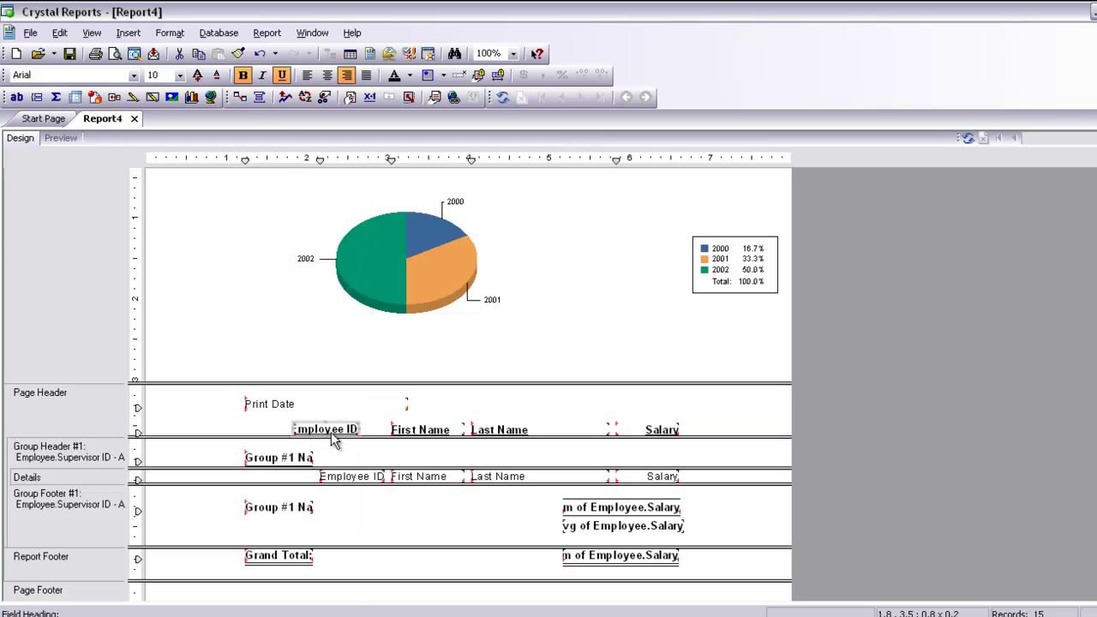
pyautogui.press('Right')
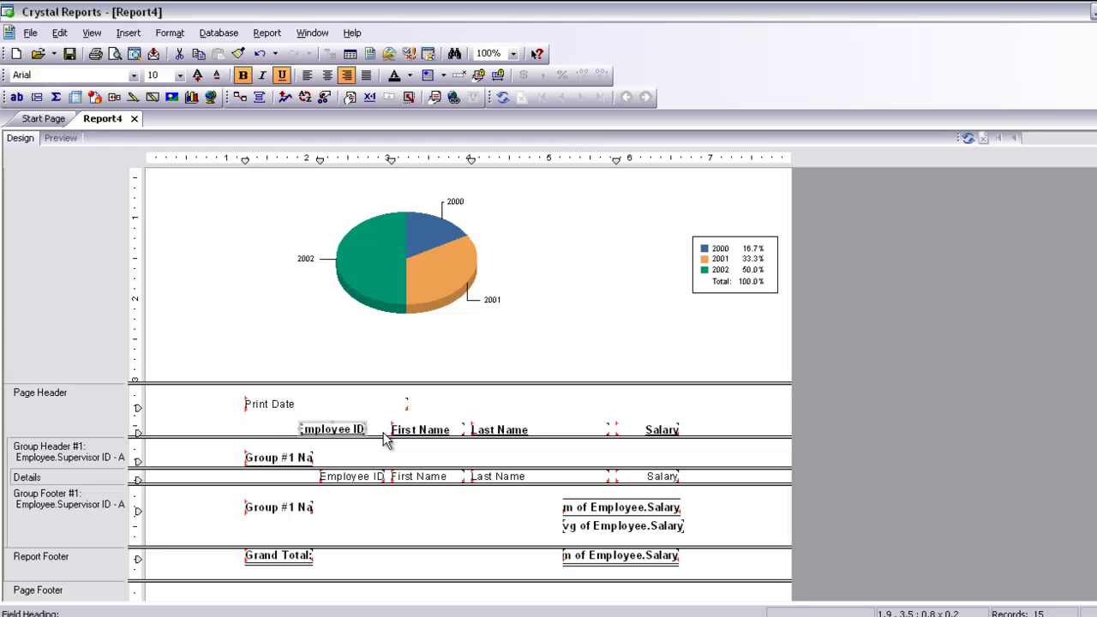
pyautogui.press('Right')
pyautogui.press('Right')
pyautogui.press('Right')
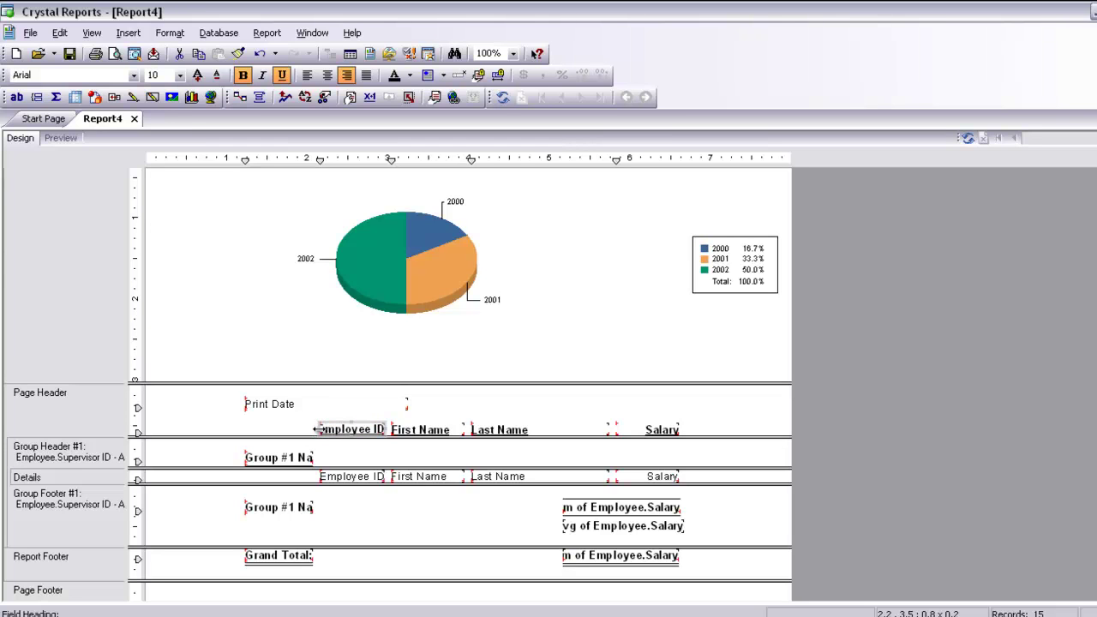
# Widen the Employee ID heading in the Page Header leftward to about 1.0 inch and check it in the preview
pyautogui.moveTo(314, 429); pyautogui.dragTo(305, 430)
pyautogui.click(60, 139)
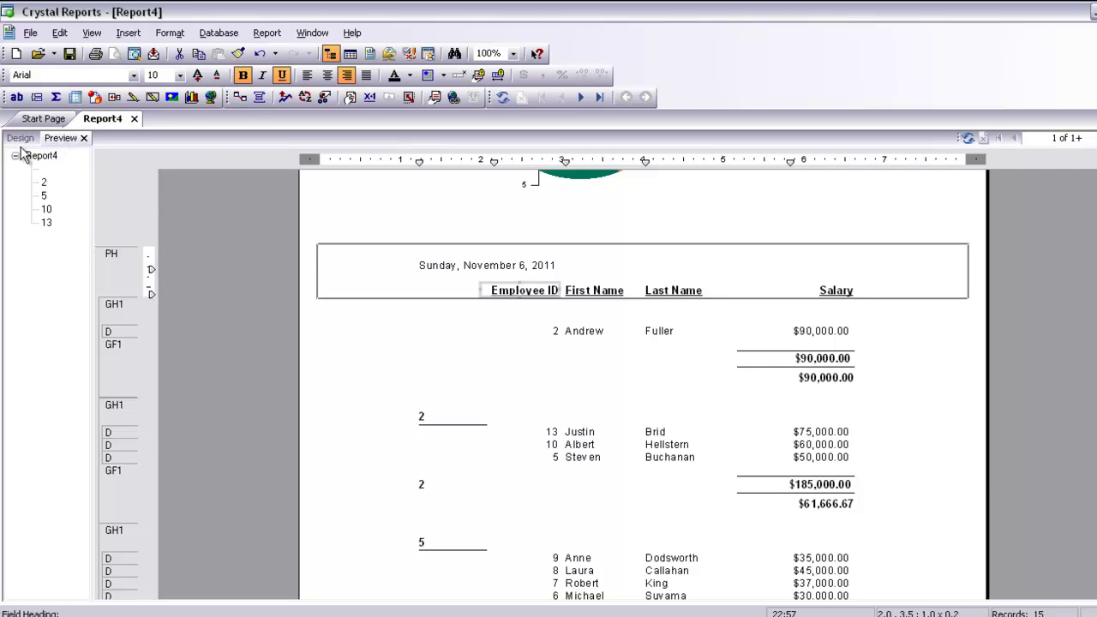
pyautogui.click(21, 142)
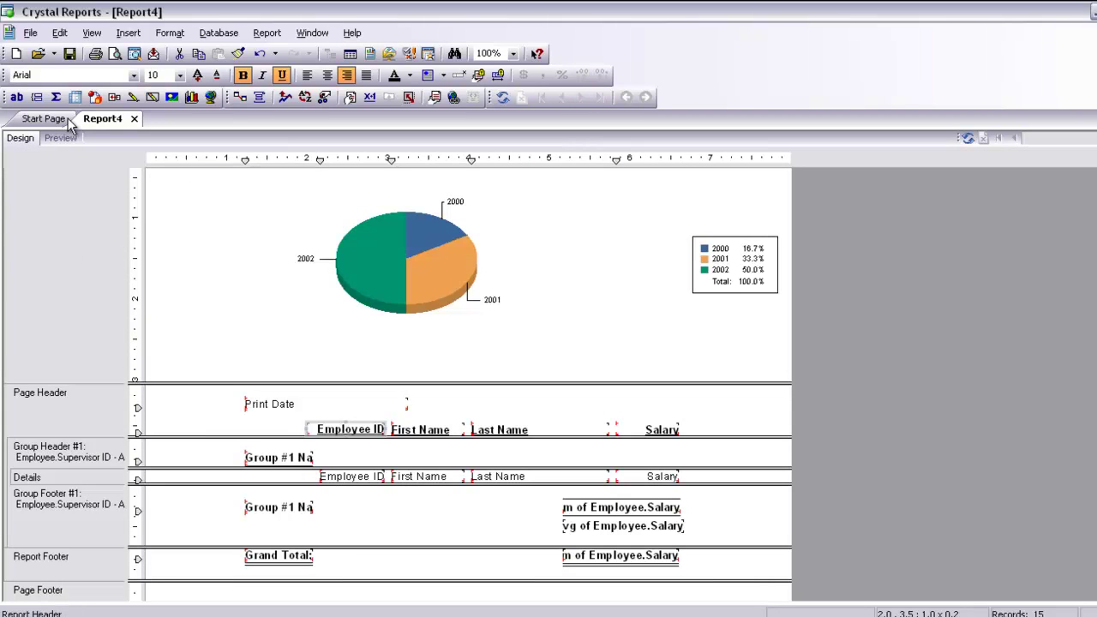
# Insert a text object reading "Supervisor Id" in the Page Header, left of the Employee ID heading
pyautogui.click(129, 33)
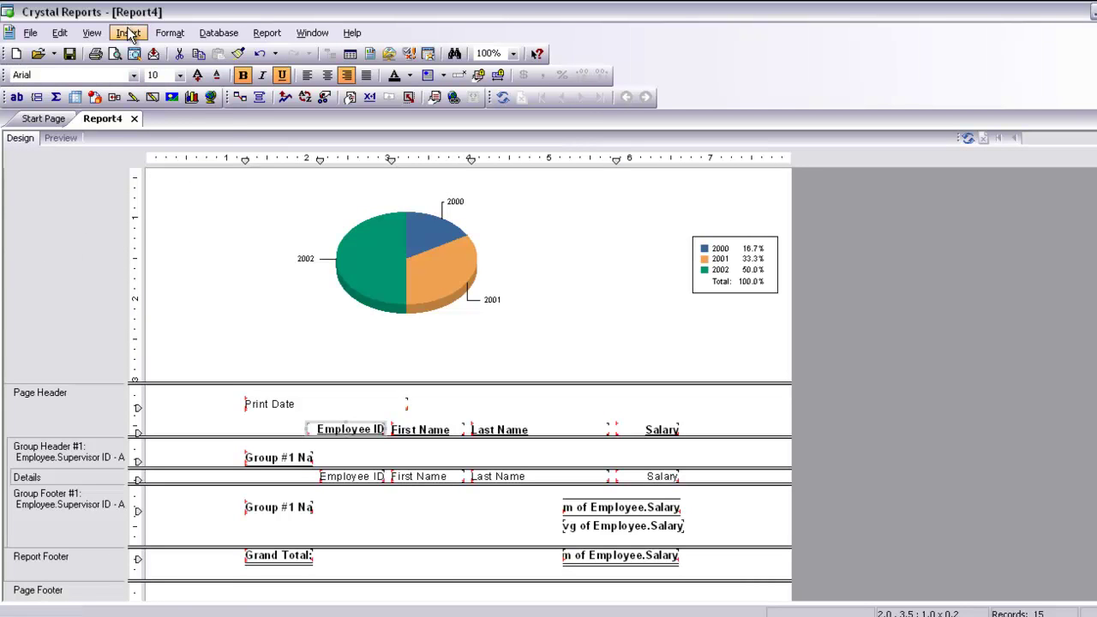
pyautogui.click(129, 32)
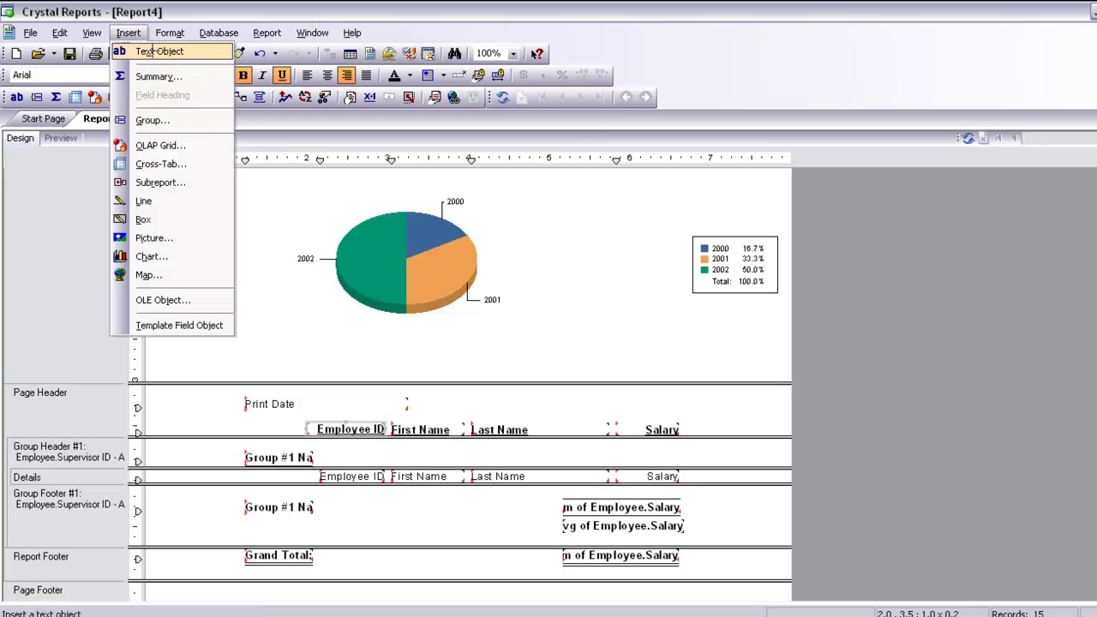
pyautogui.click(145, 52)
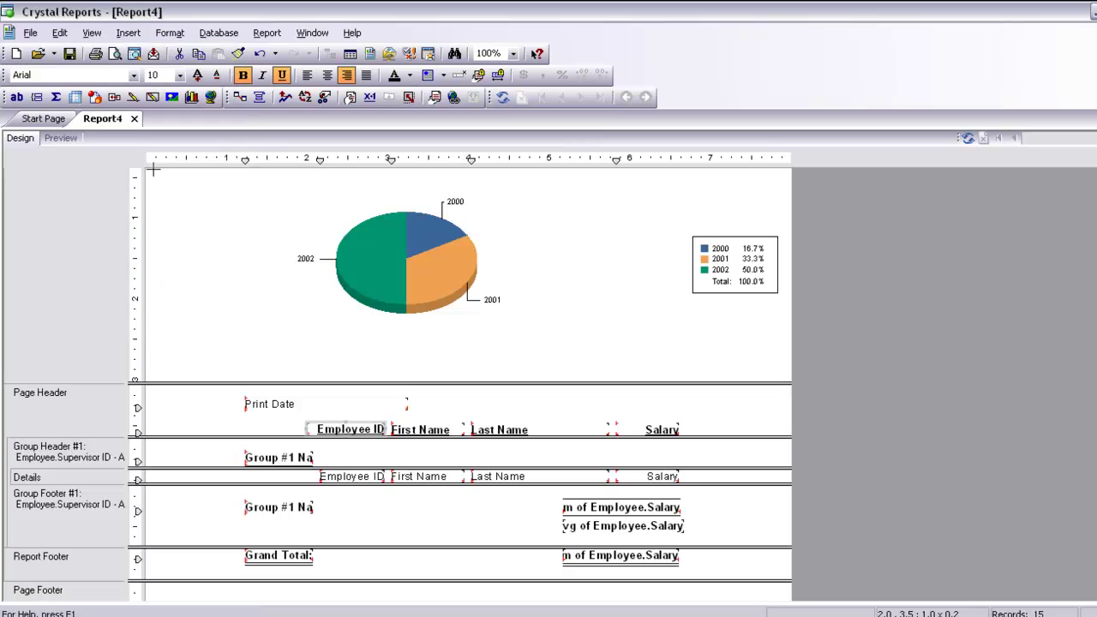
pyautogui.click(212, 423)
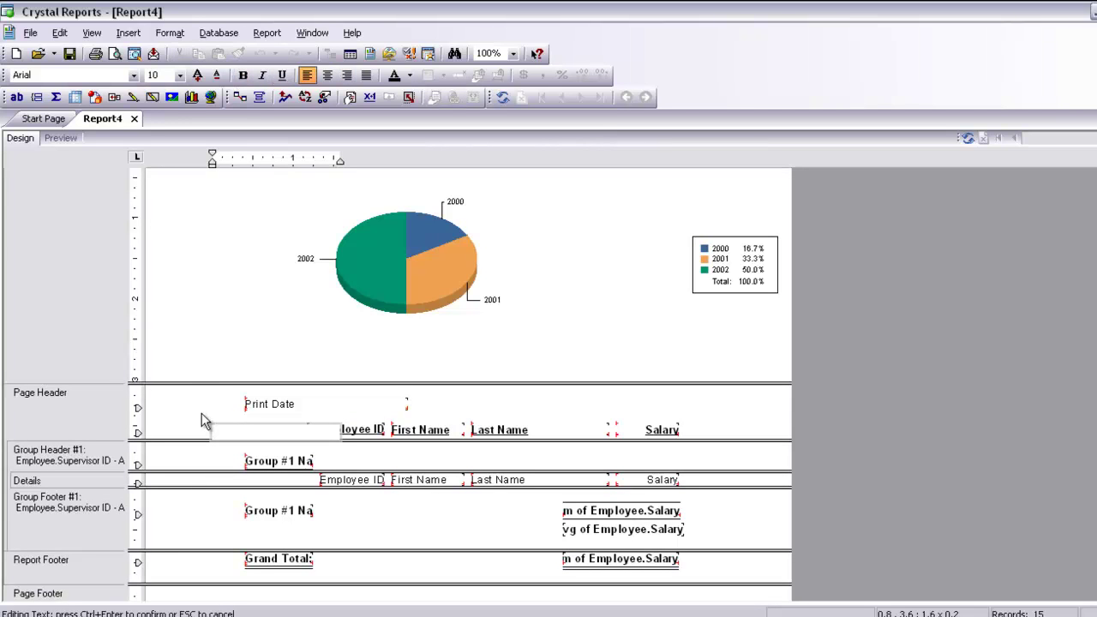
pyautogui.write('S')
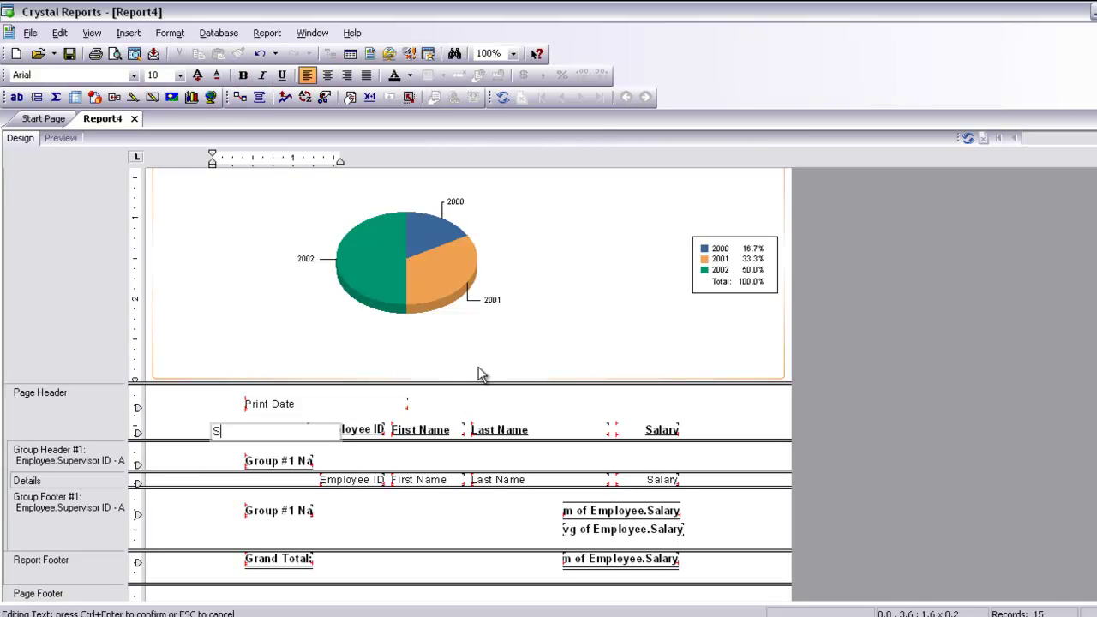
pyautogui.write('upervisor Id')
pyautogui.hotkey('ctrl', 'Return')
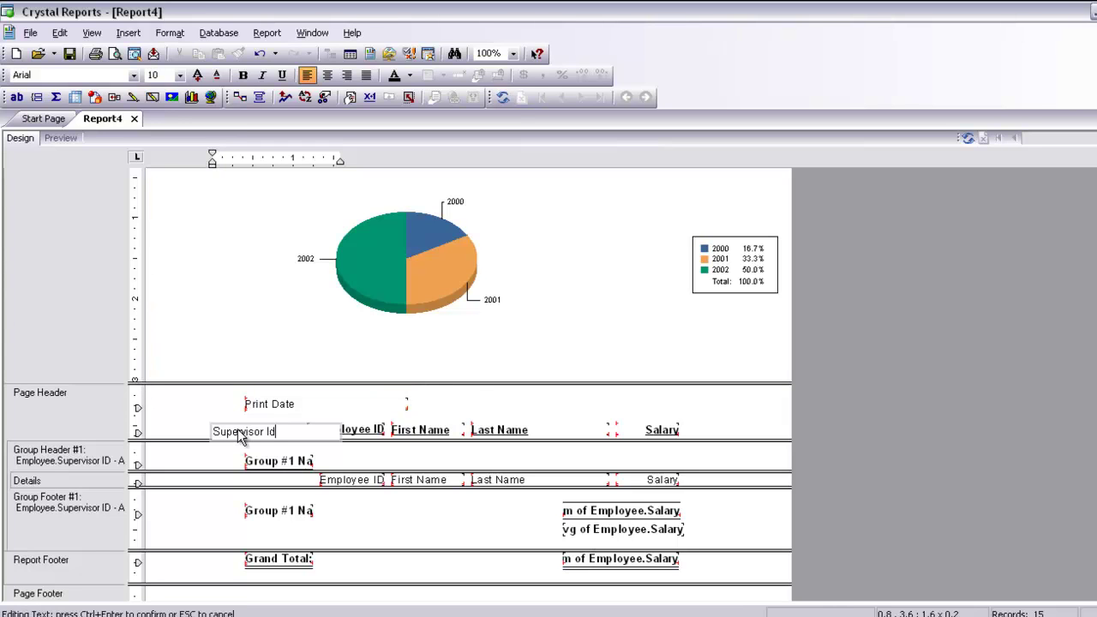
pyautogui.click(206, 425)
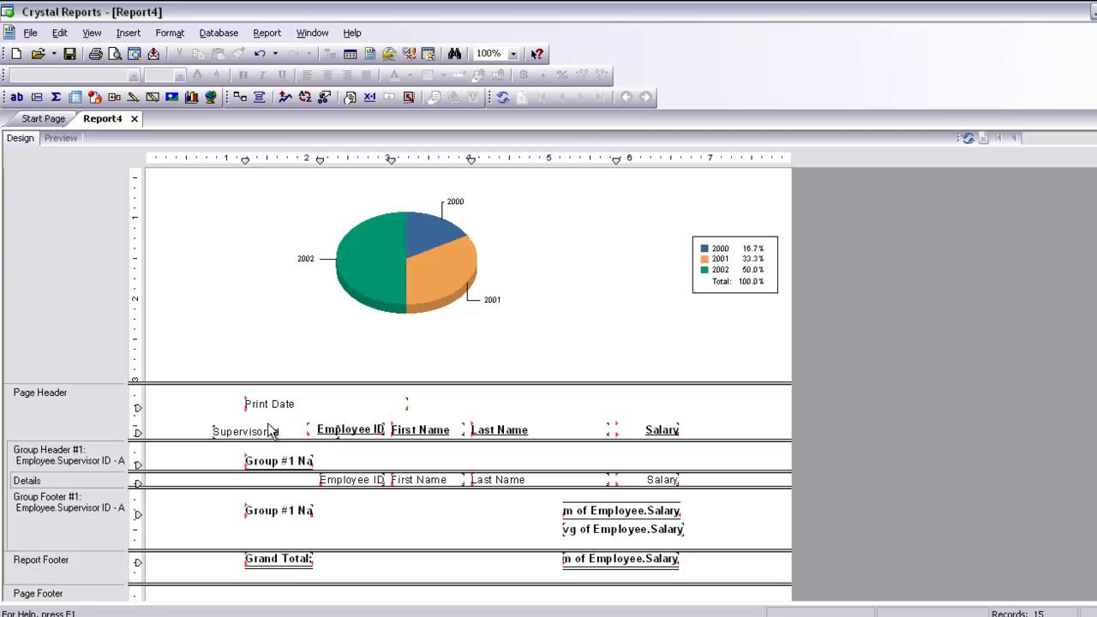
# Move the Supervisor Id heading to about 0.3 inches from the left margin, level with the other headings, and make it bold
pyautogui.moveTo(259, 438)
pyautogui.mouseDown()
pyautogui.moveTo(213, 440)
pyautogui.moveTo(245, 433)
pyautogui.mouseUp()
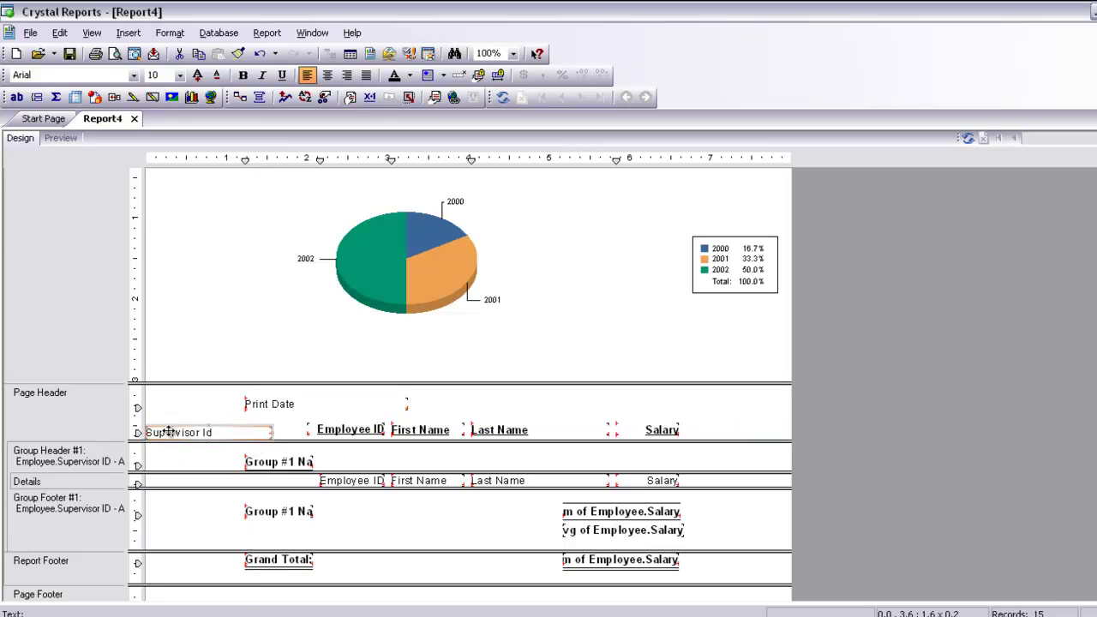
pyautogui.moveTo(168, 432); pyautogui.dragTo(197, 431)
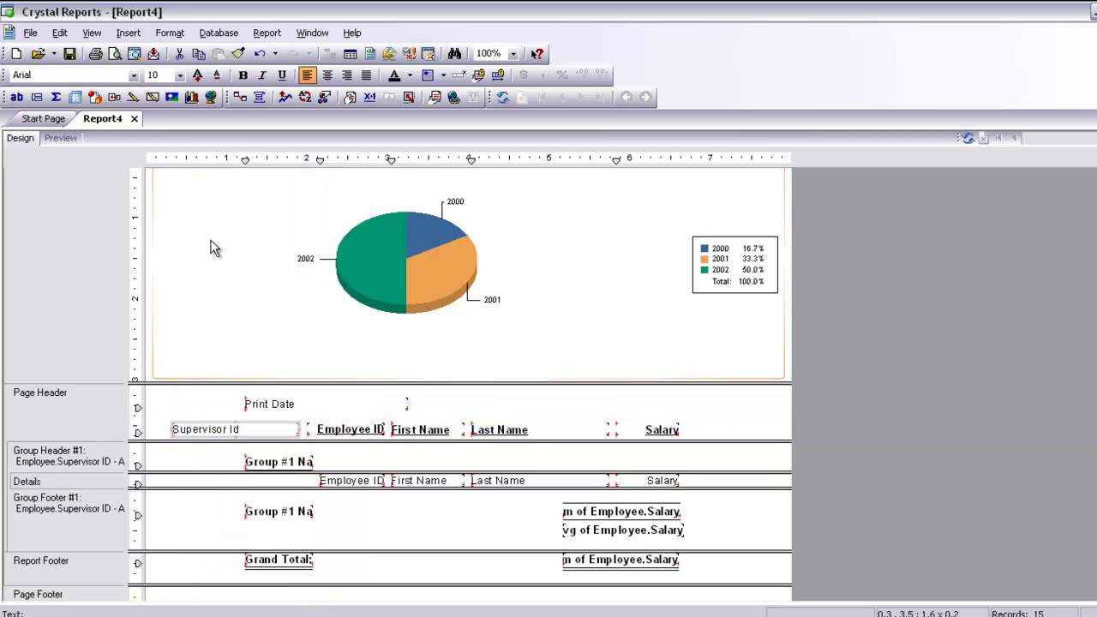
pyautogui.click(242, 77)
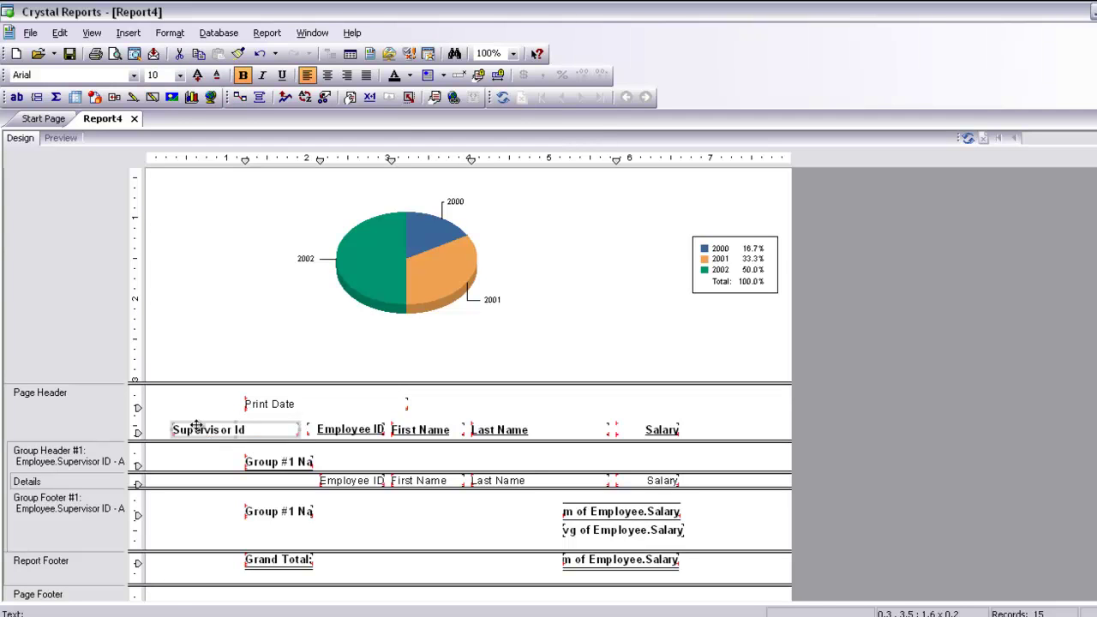
# Align the tops of the Supervisor Id, Employee ID, First Name, Last Name and Salary headings in the Page Header
pyautogui.keyDown('ctrl'); pyautogui.click(332, 431); pyautogui.keyUp('ctrl')
pyautogui.keyDown('ctrl'); pyautogui.click(433, 434); pyautogui.keyUp('ctrl')
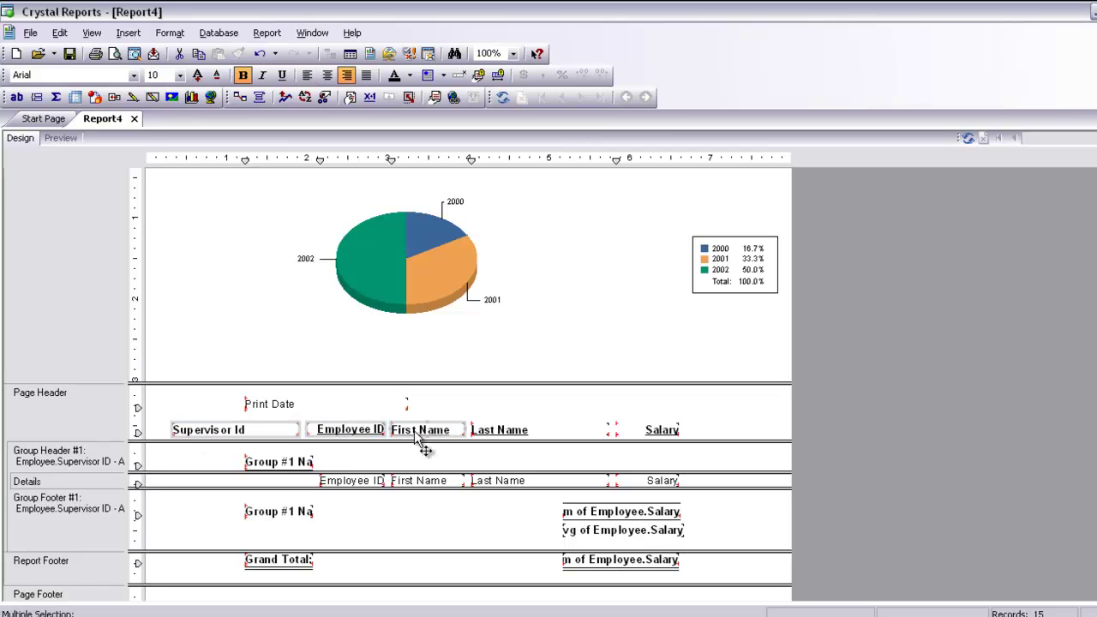
pyautogui.keyDown('ctrl'); pyautogui.click(488, 435); pyautogui.keyUp('ctrl')
pyautogui.keyDown('ctrl'); pyautogui.click(626, 430); pyautogui.keyUp('ctrl')
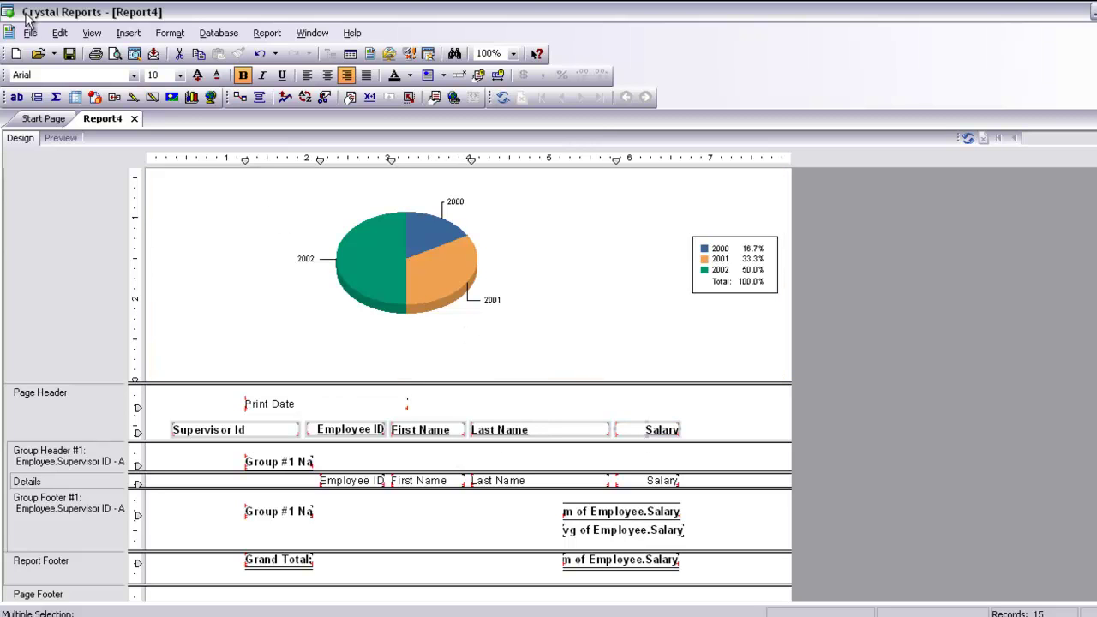
pyautogui.click(169, 34)
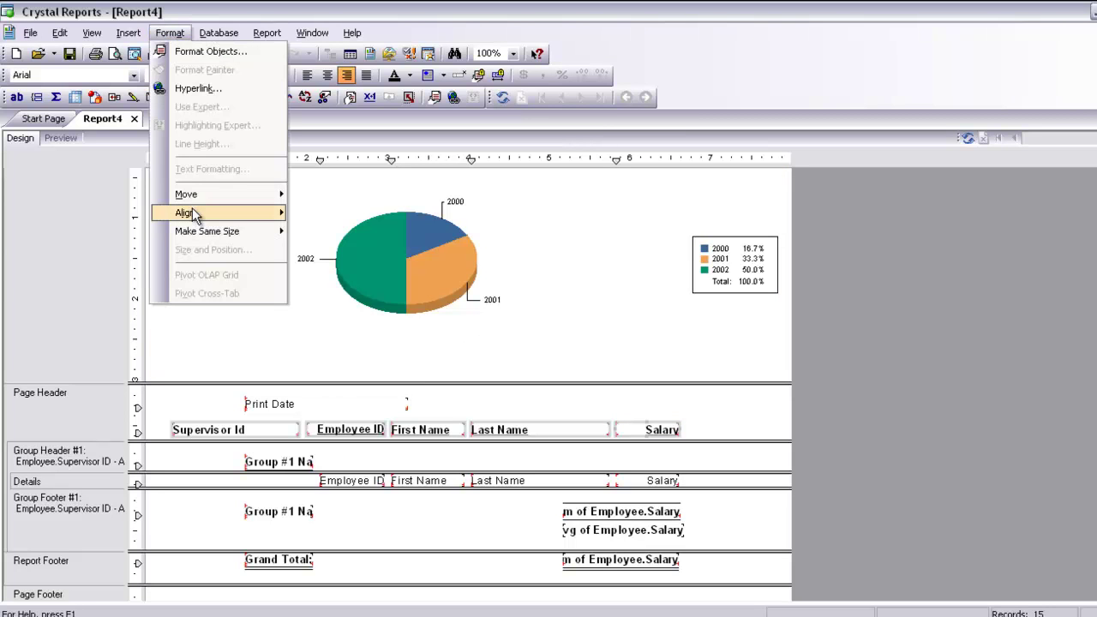
pyautogui.moveTo(195, 214)
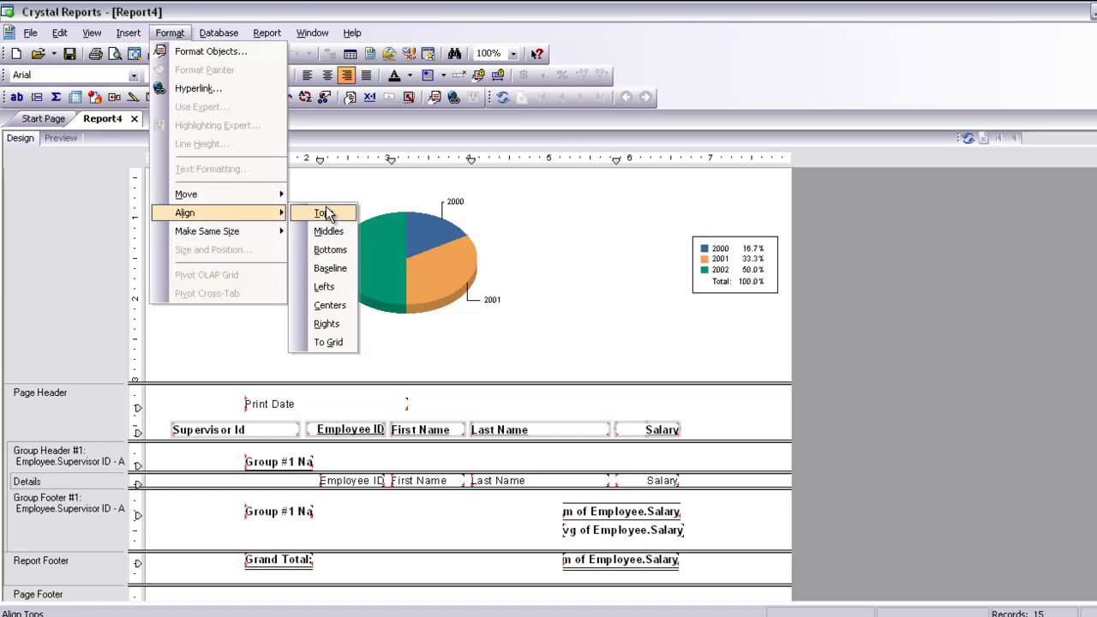
pyautogui.click(324, 213)
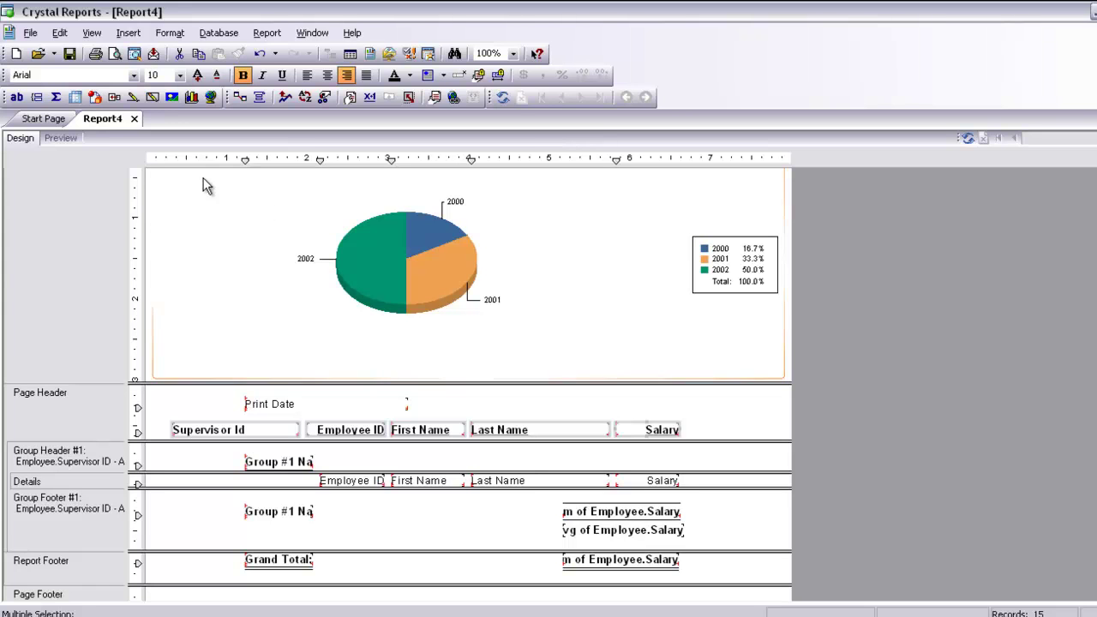
pyautogui.click(273, 547)
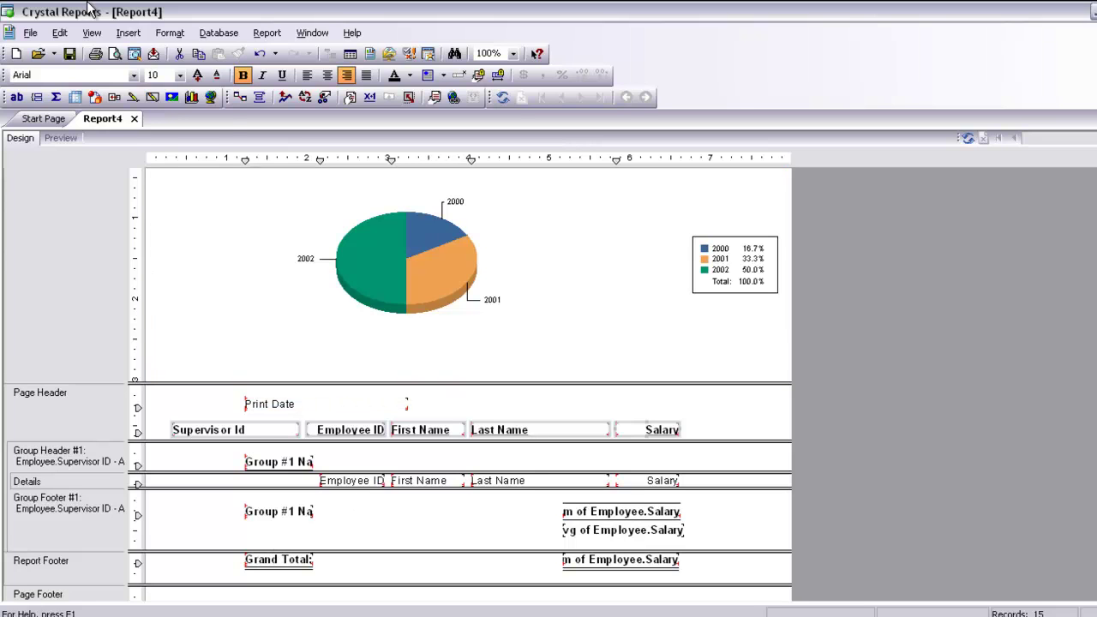
# Insert a text object reading "Sum of the Group" in Group Footer #1, beside the group name
pyautogui.click(125, 34)
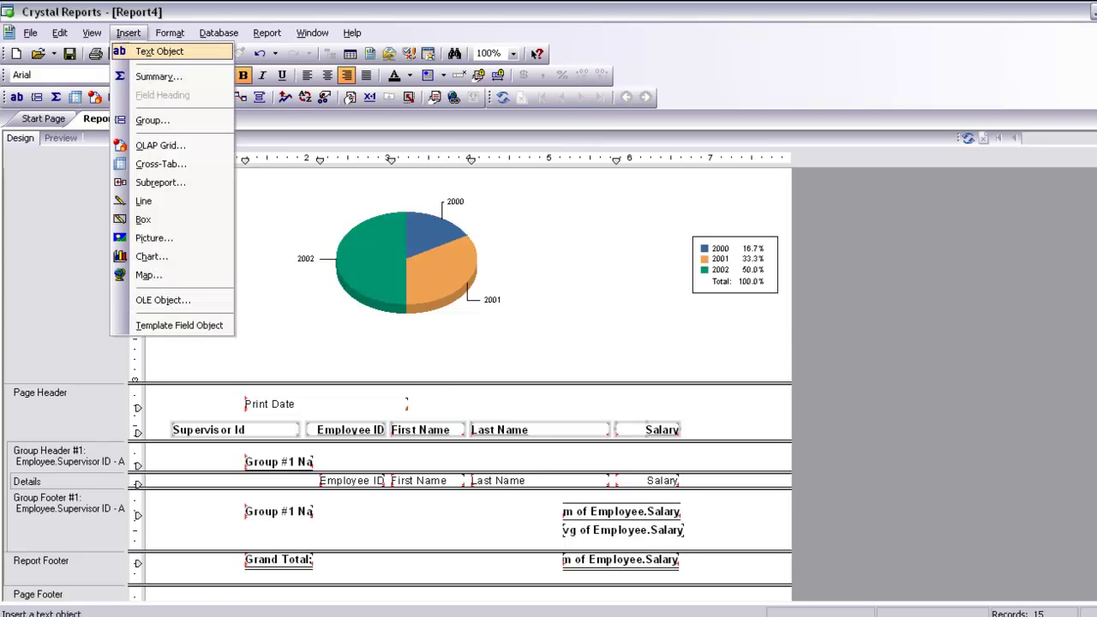
pyautogui.click(144, 53)
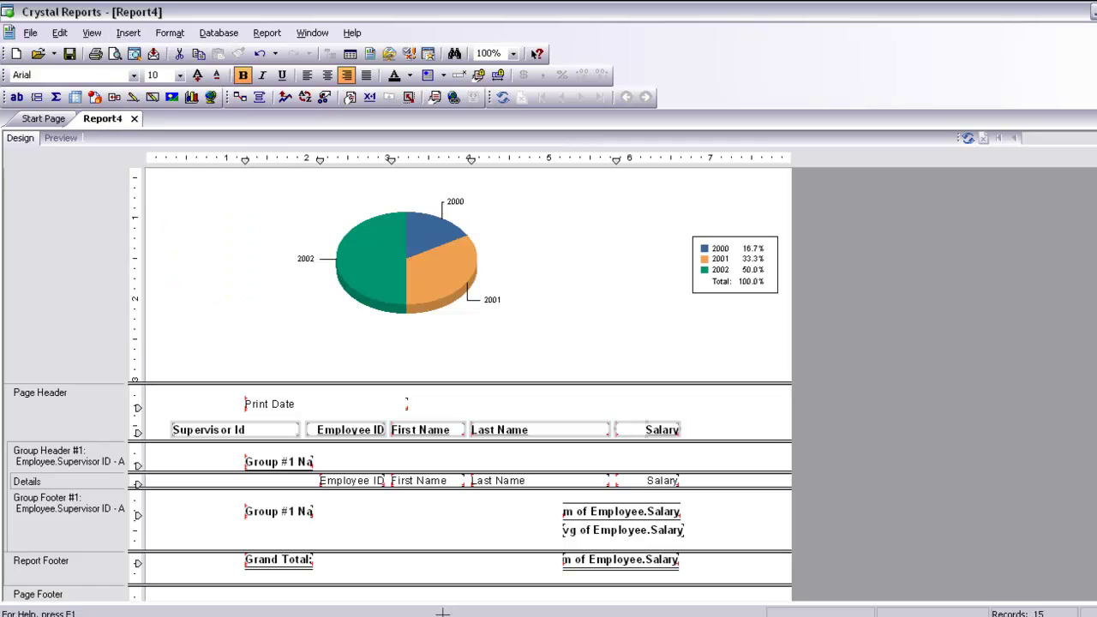
pyautogui.click(328, 507)
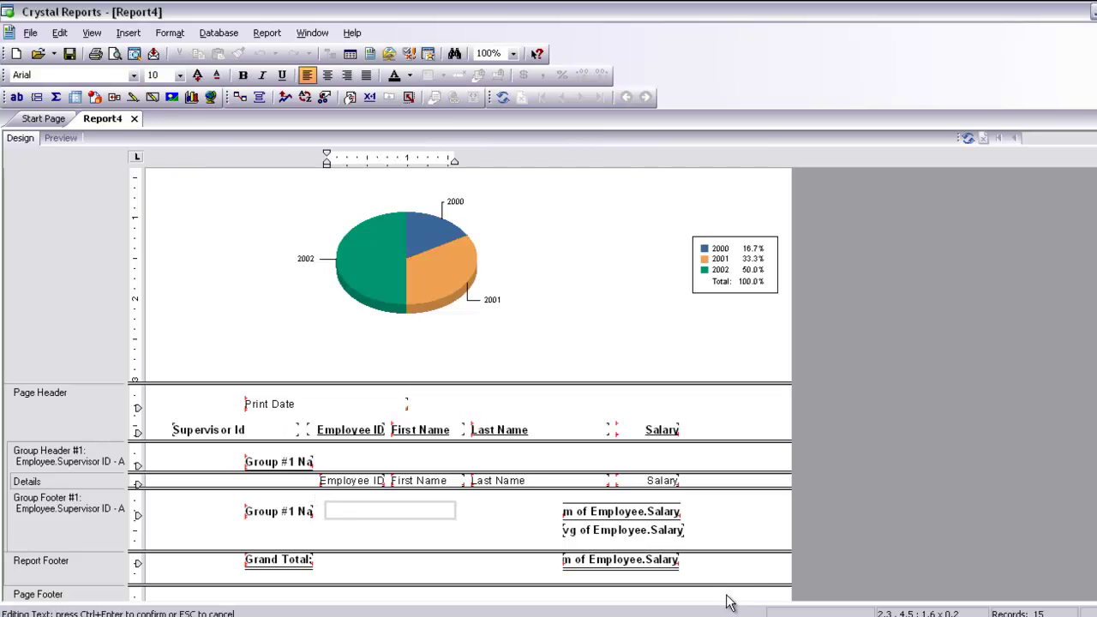
pyautogui.write('Sum of the ')
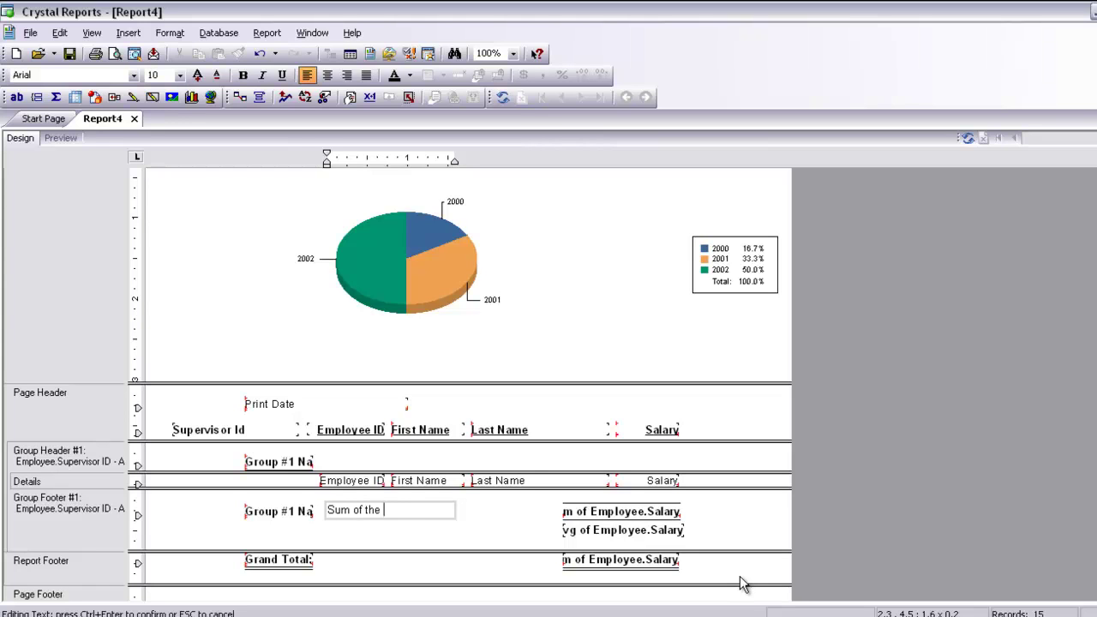
pyautogui.write('Griou')
pyautogui.press('BackSpace')
pyautogui.press('BackSpace')
pyautogui.press('BackSpace')
pyautogui.write('oup')
pyautogui.click(394, 538)
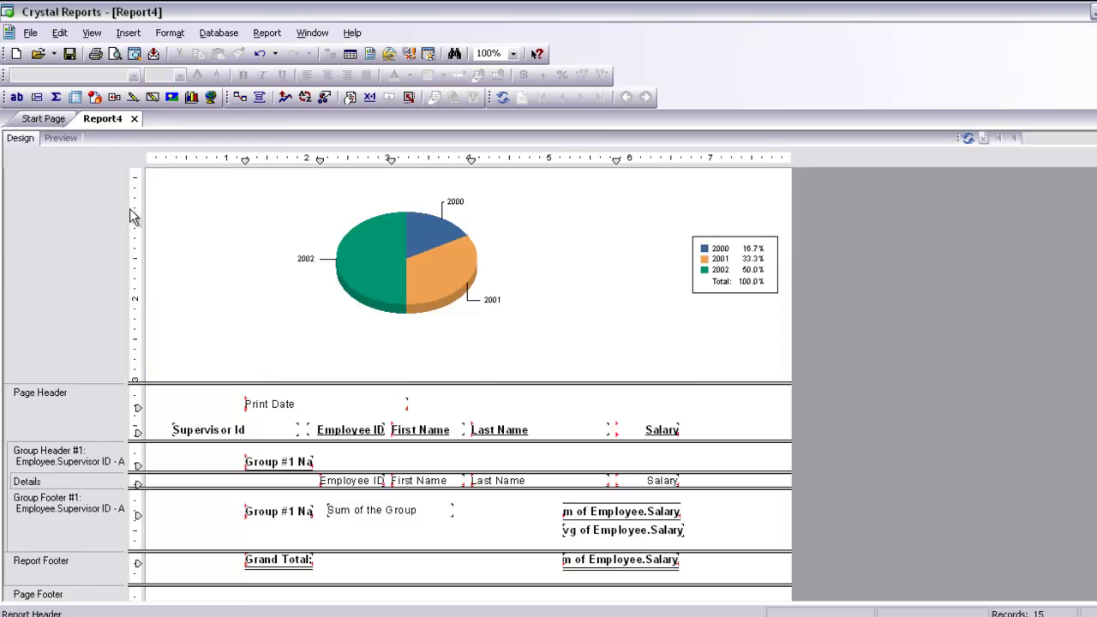
# Insert a second text object reading "Average of the group" directly below the "Sum of the Group" label
pyautogui.click(152, 97)
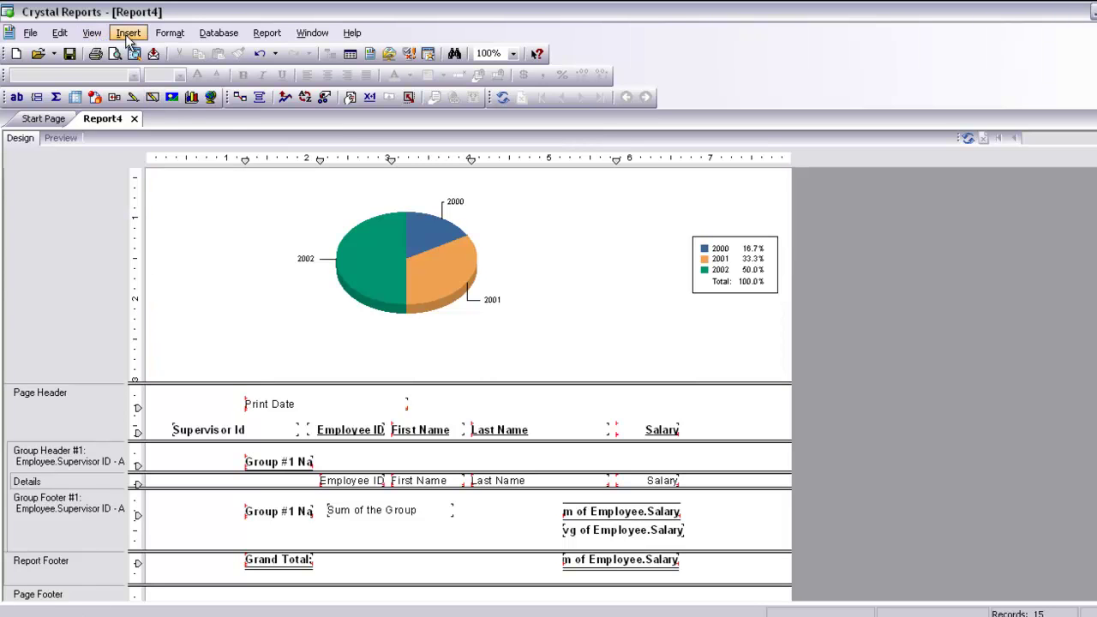
pyautogui.click(129, 34)
pyautogui.click(158, 52)
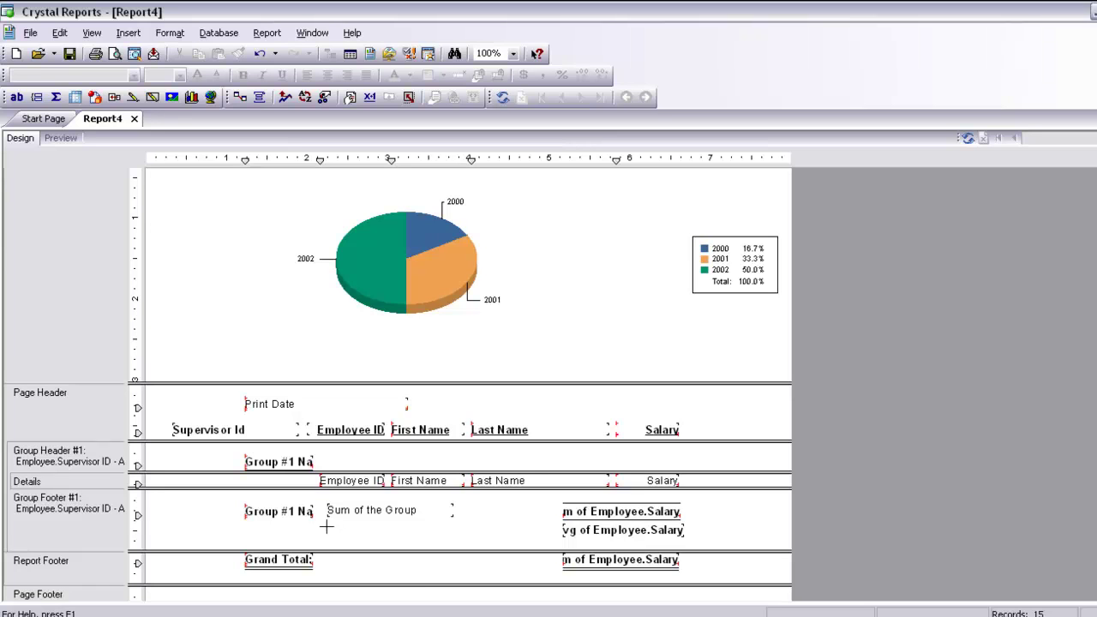
pyautogui.moveTo(325, 517); pyautogui.dragTo(351, 526)
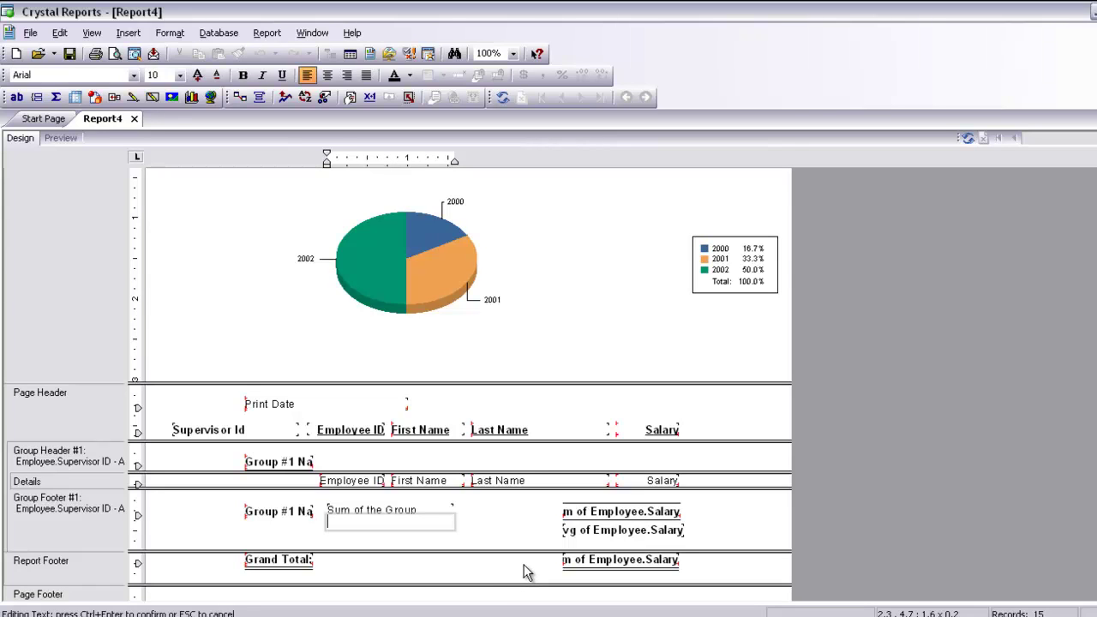
pyautogui.write('Average of the group')
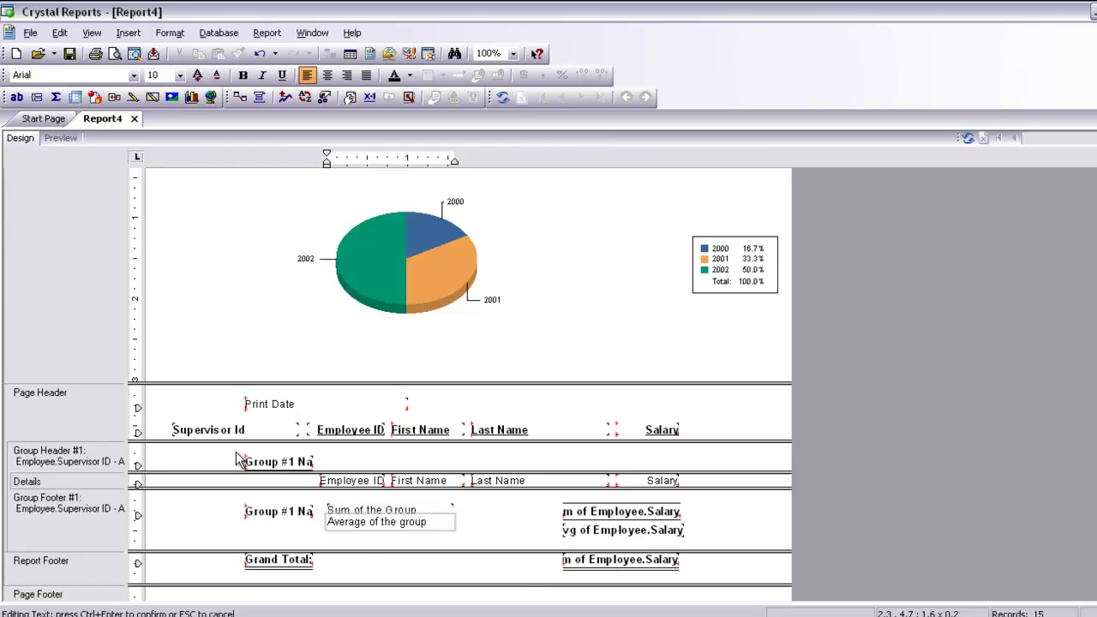
pyautogui.hotkey('ctrl', 'Return')
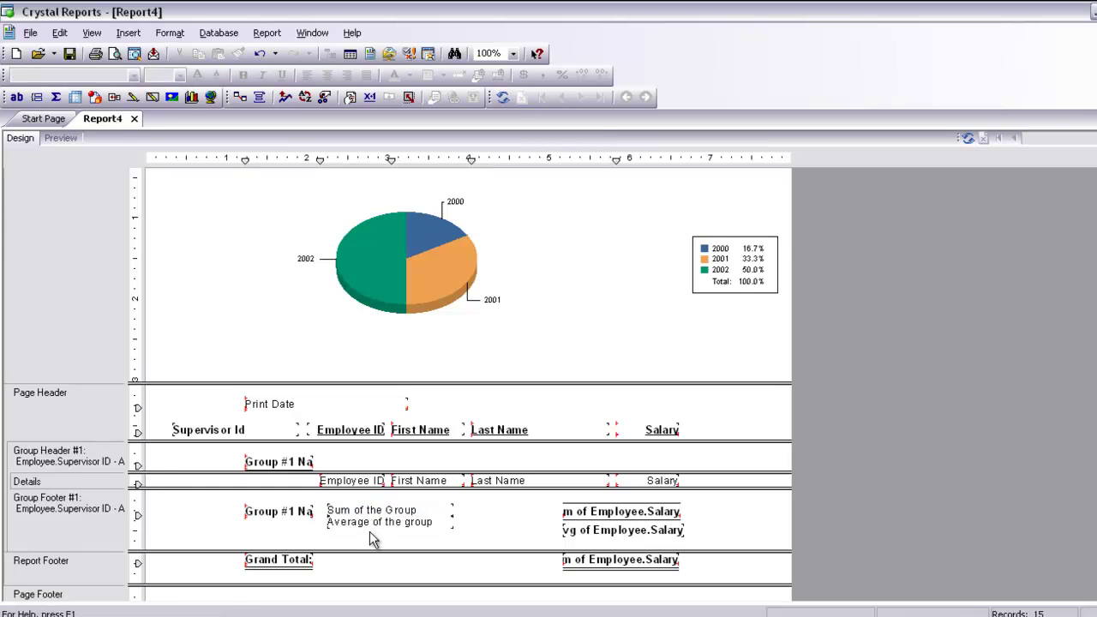
# Lower the "Average of the group" label to line up with the salary average field, and make both group footer labels bold
pyautogui.click(372, 526)
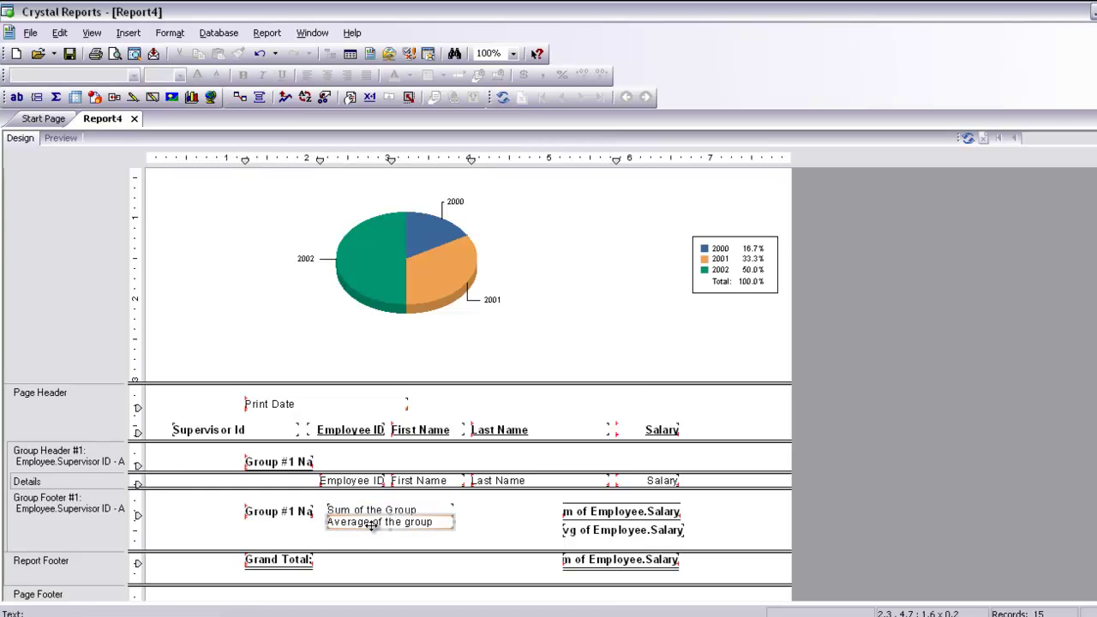
pyautogui.press('Down')
pyautogui.click(369, 514)
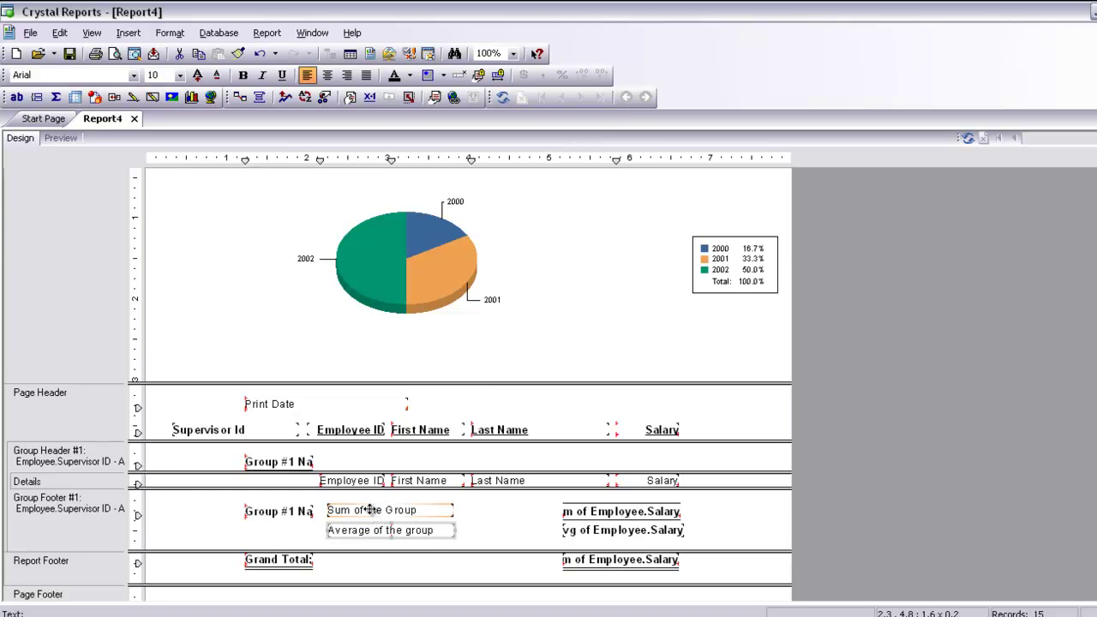
pyautogui.keyDown('ctrl'); pyautogui.click(363, 531); pyautogui.keyUp('ctrl')
pyautogui.keyDown('ctrl'); pyautogui.click(343, 275); pyautogui.keyUp('ctrl')
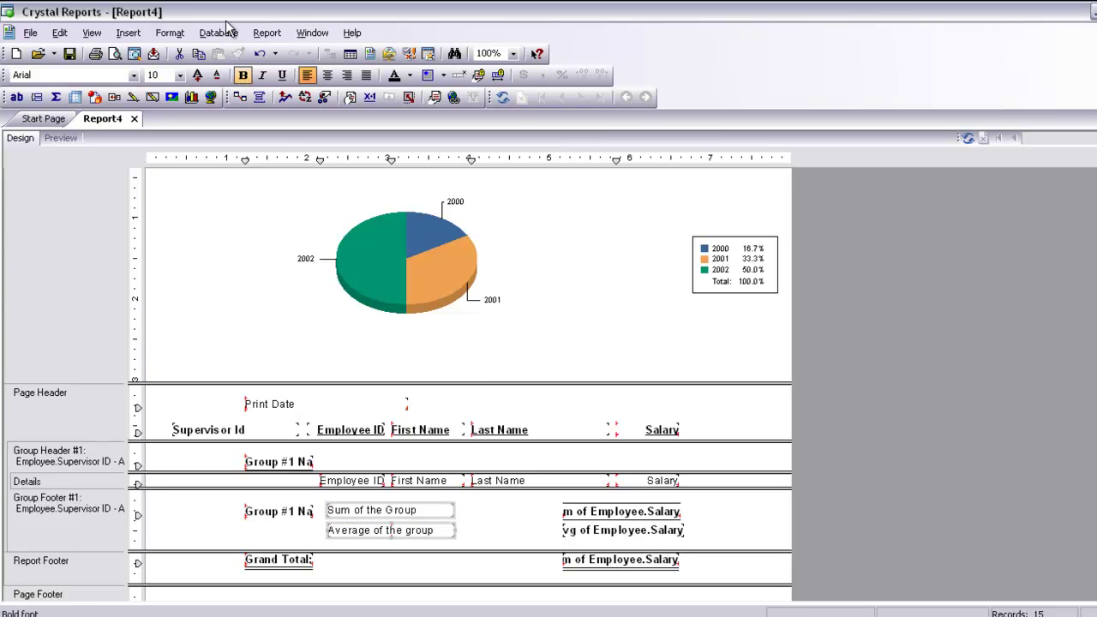
pyautogui.click(244, 75)
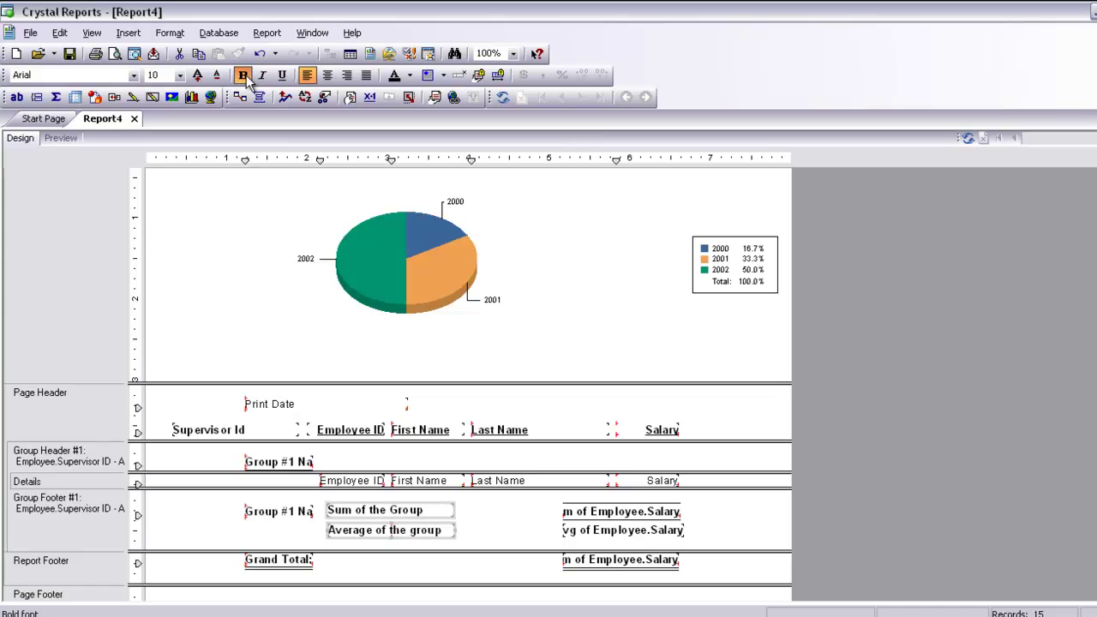
# Add single top and bottom border lines to the average salary field in Group Footer #1
pyautogui.rightClick(627, 534)
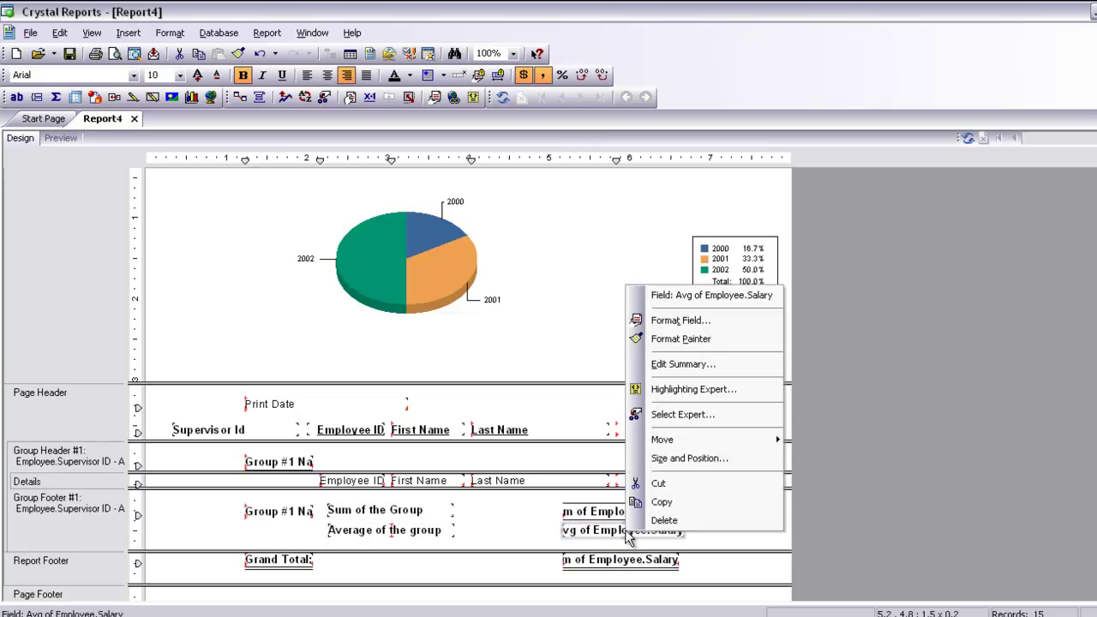
pyautogui.click(696, 323)
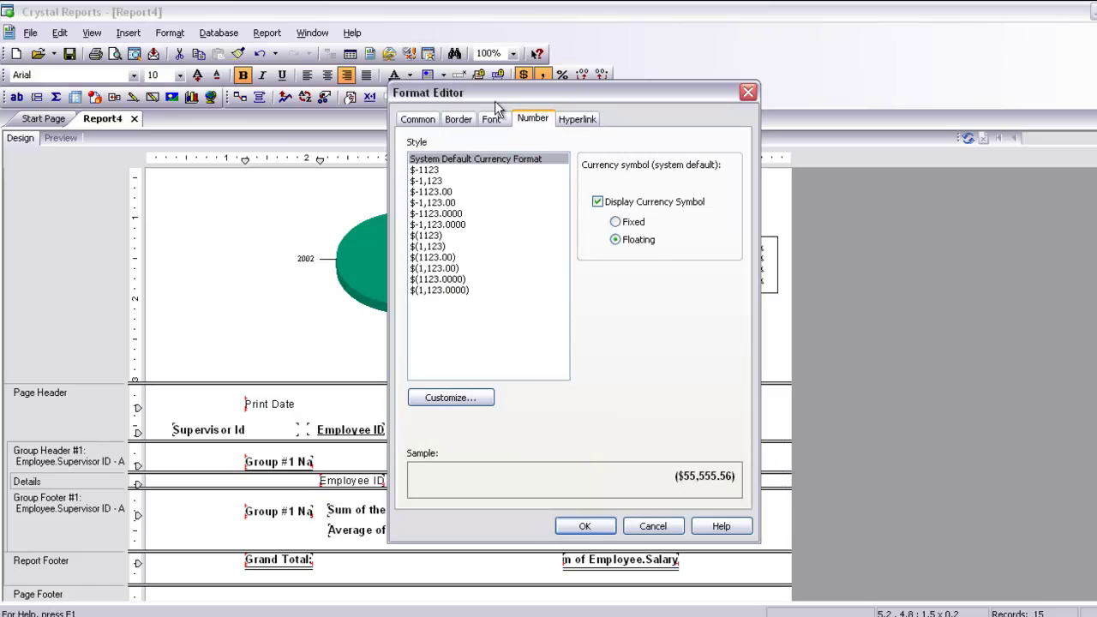
pyautogui.click(462, 121)
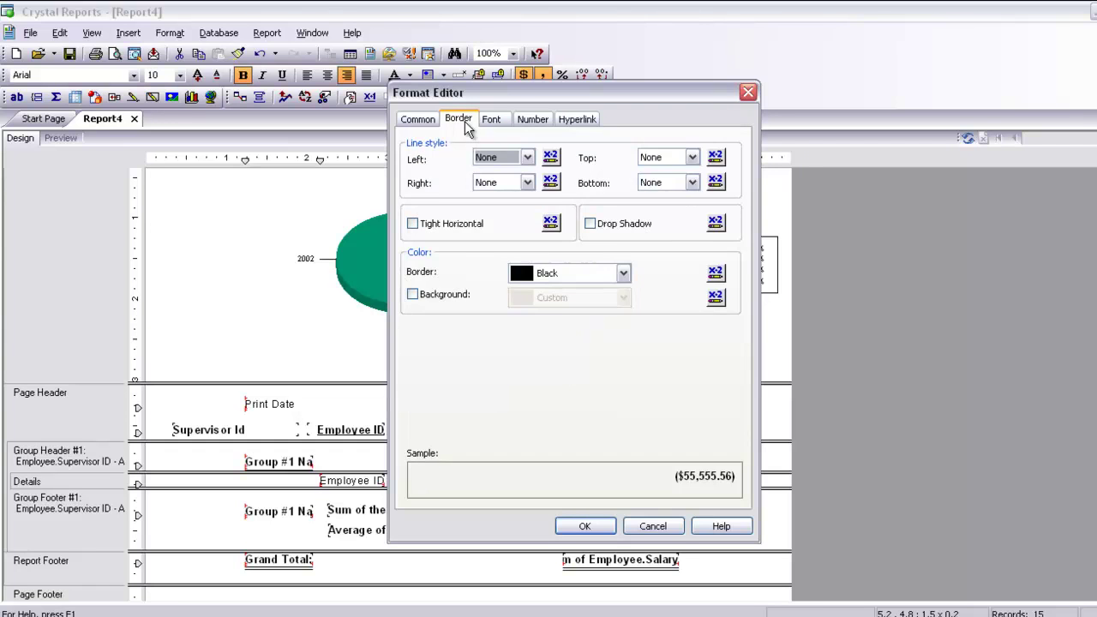
pyautogui.click(691, 157)
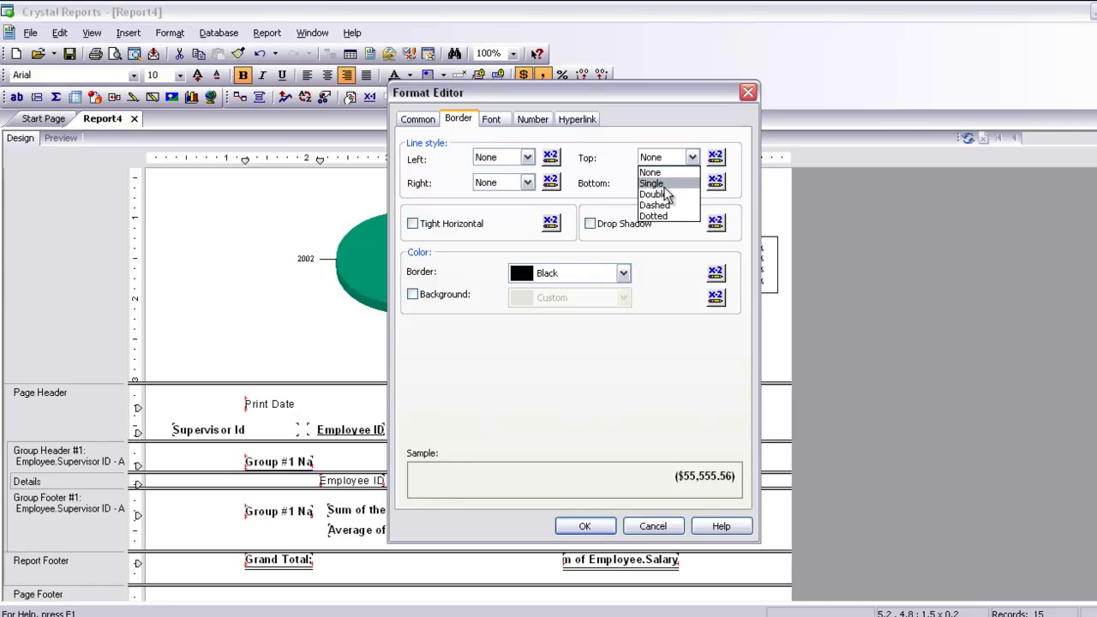
pyautogui.click(671, 184)
pyautogui.click(690, 182)
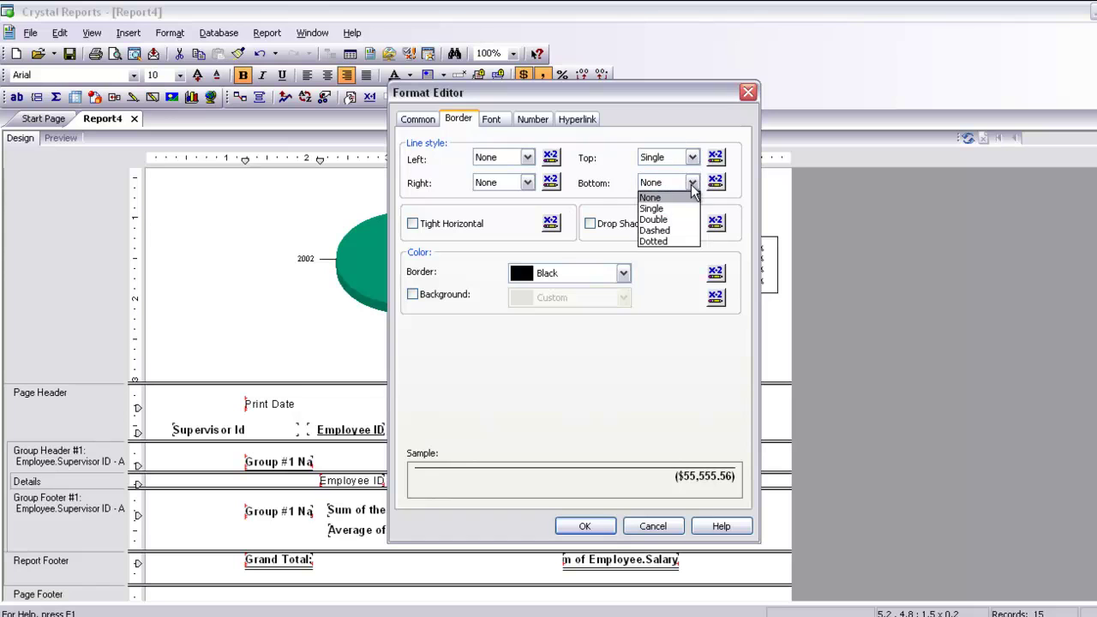
pyautogui.click(680, 209)
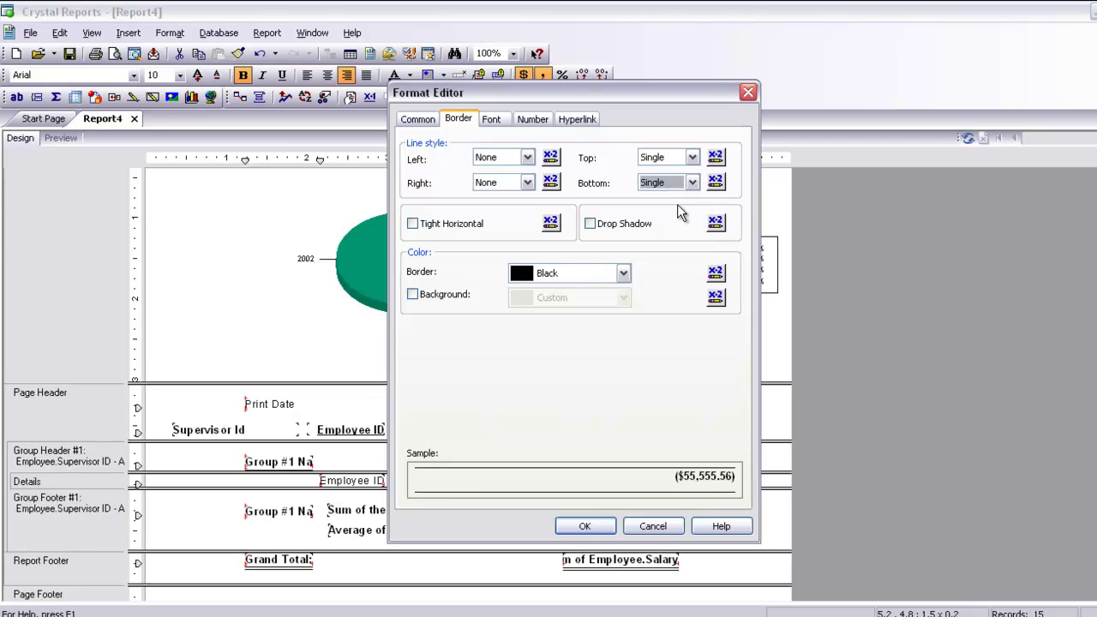
pyautogui.click(577, 527)
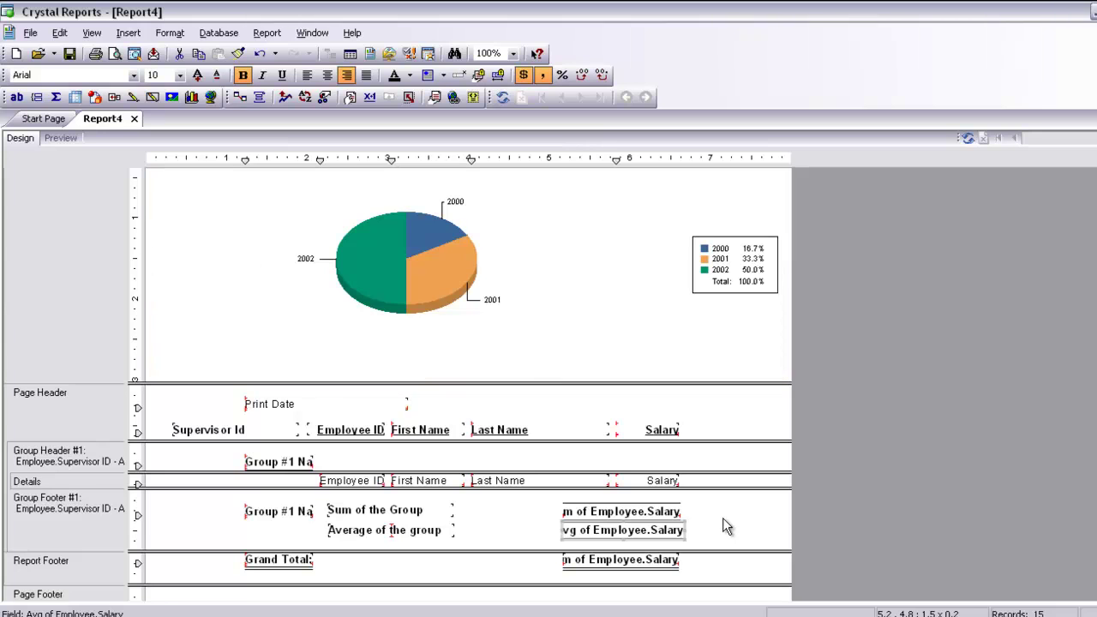
# In the Section Expert, give the Report Header a silver background and the Page Header an aqua background
pyautogui.click(724, 418)
pyautogui.rightClick(724, 418)
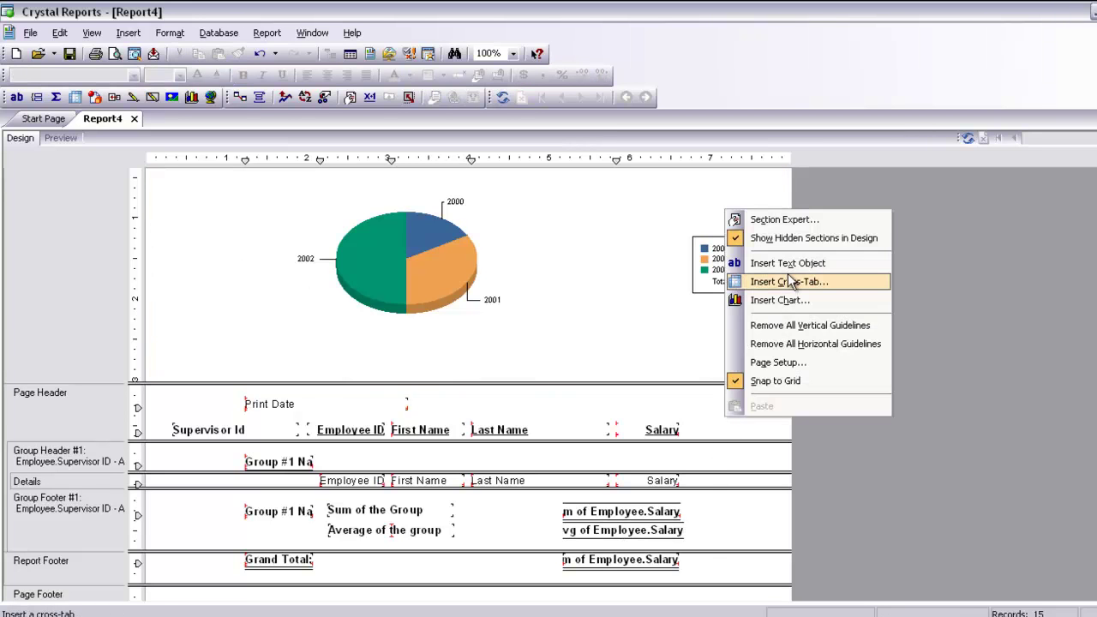
pyautogui.click(785, 221)
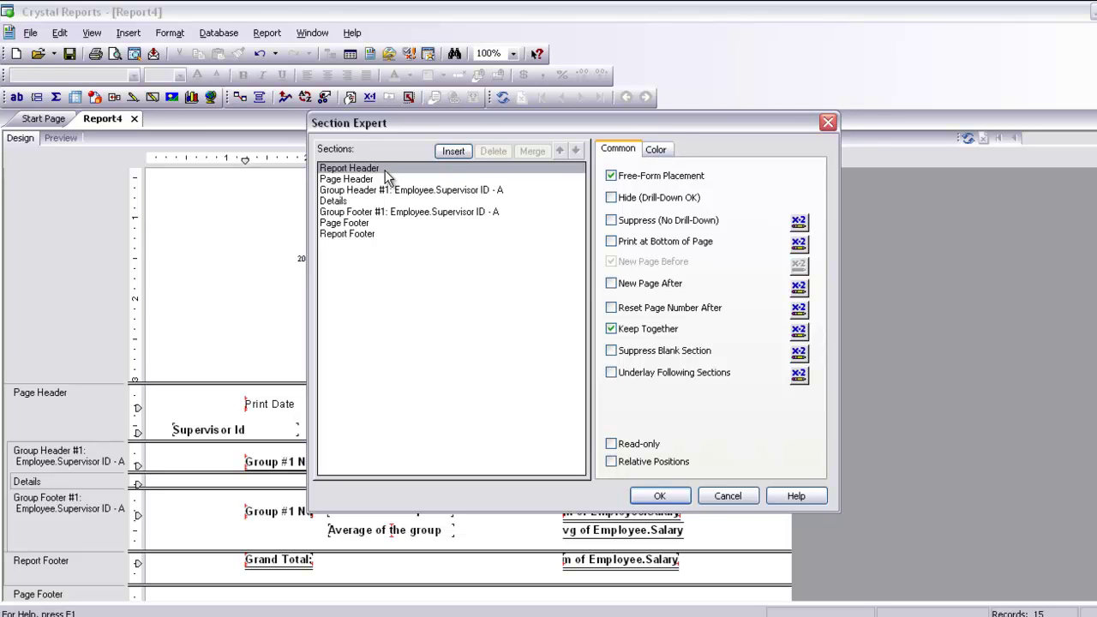
pyautogui.click(656, 153)
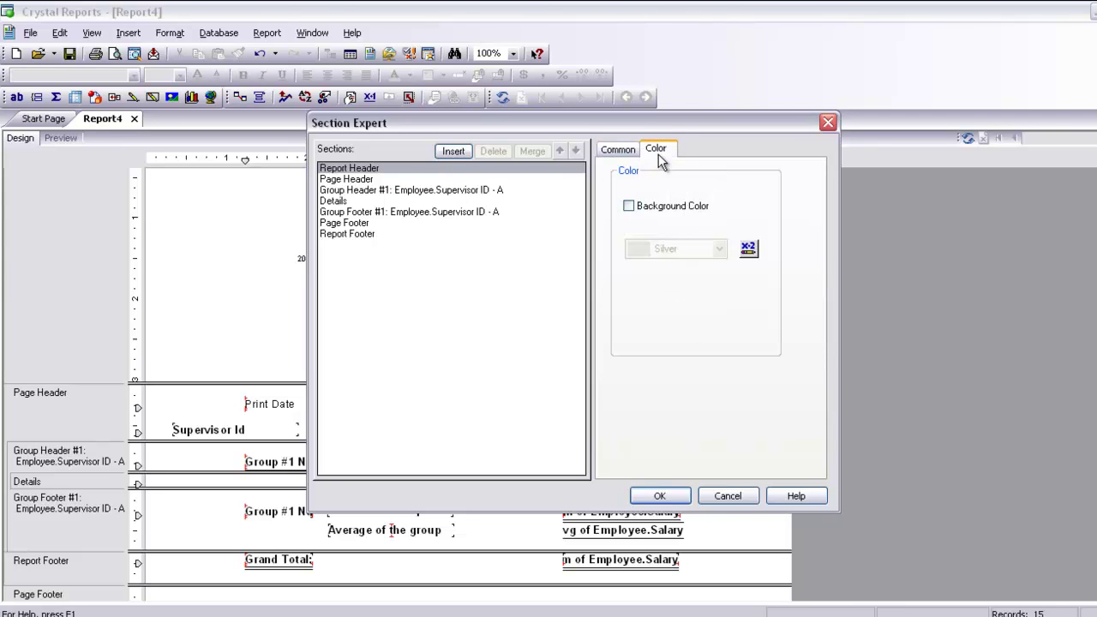
pyautogui.click(645, 212)
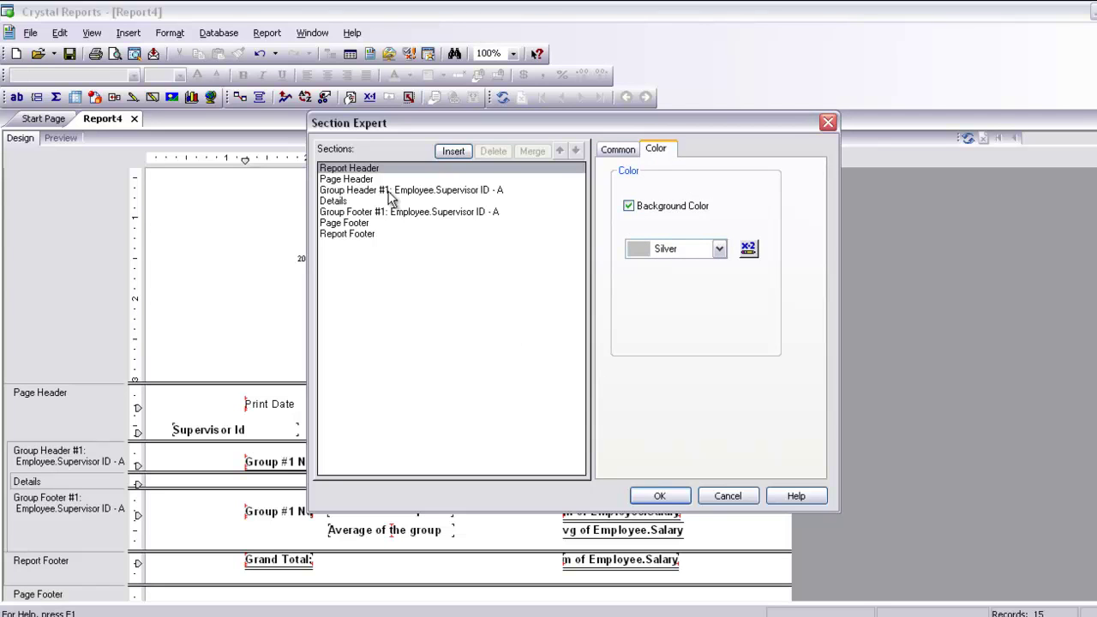
pyautogui.click(350, 179)
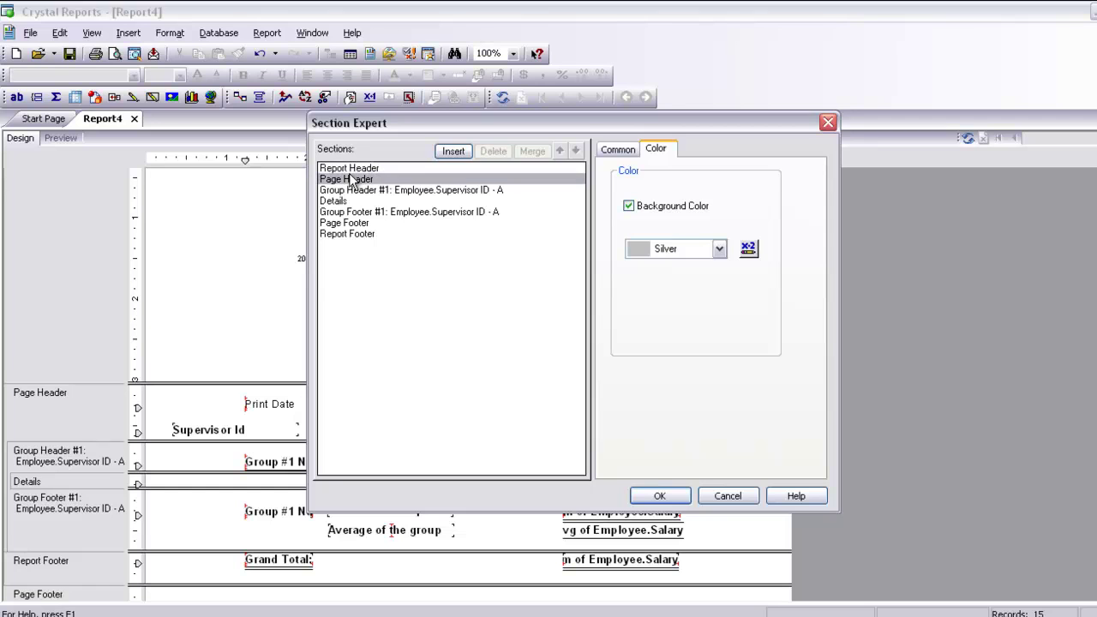
pyautogui.click(675, 204)
pyautogui.click(717, 249)
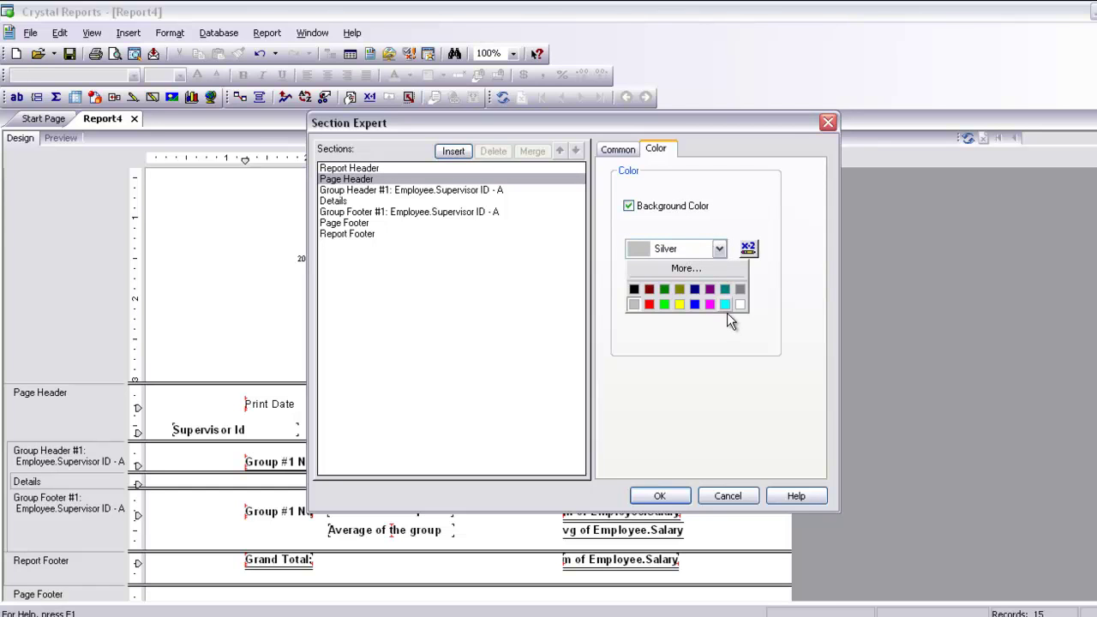
pyautogui.click(725, 305)
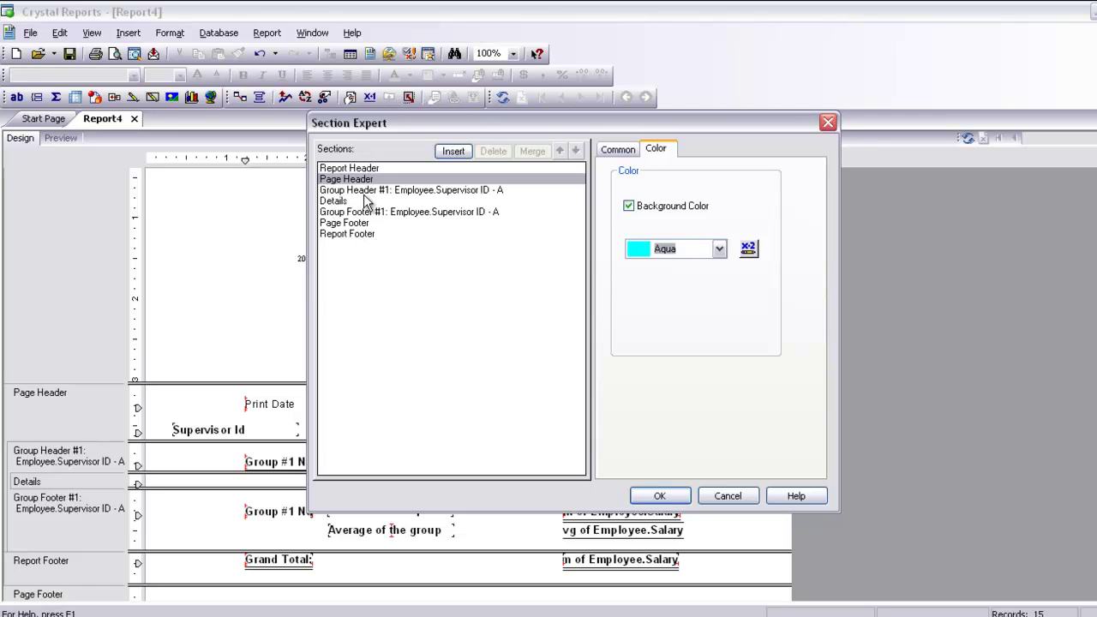
# Set an aqua background for the Page Footer and a silver one for Group Header #1, and apply the section colors
pyautogui.click(365, 226)
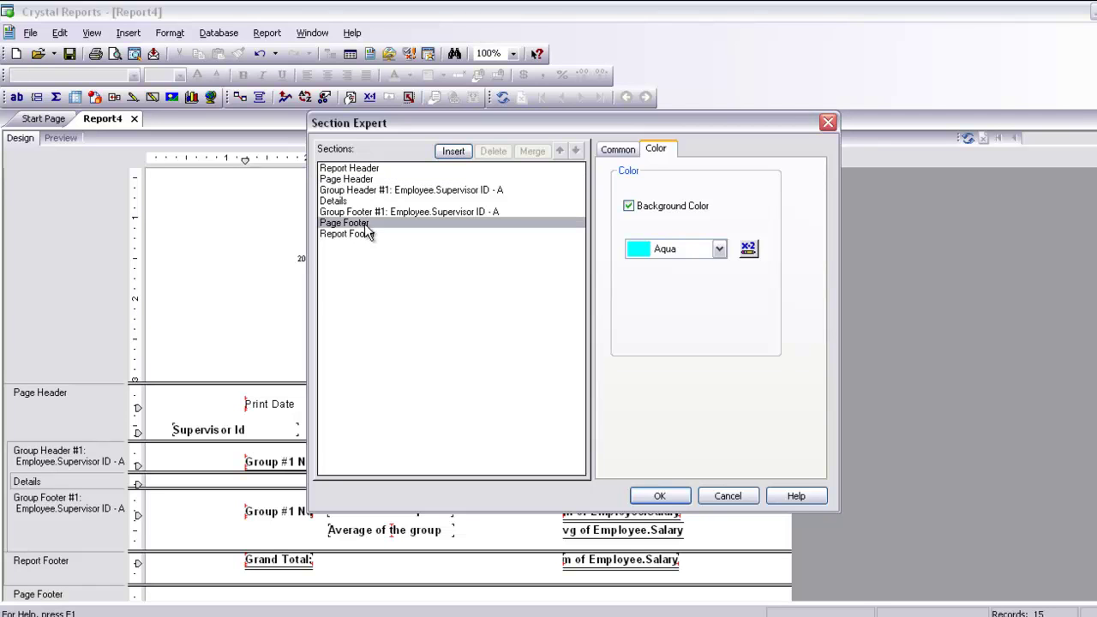
pyautogui.click(691, 209)
pyautogui.click(720, 249)
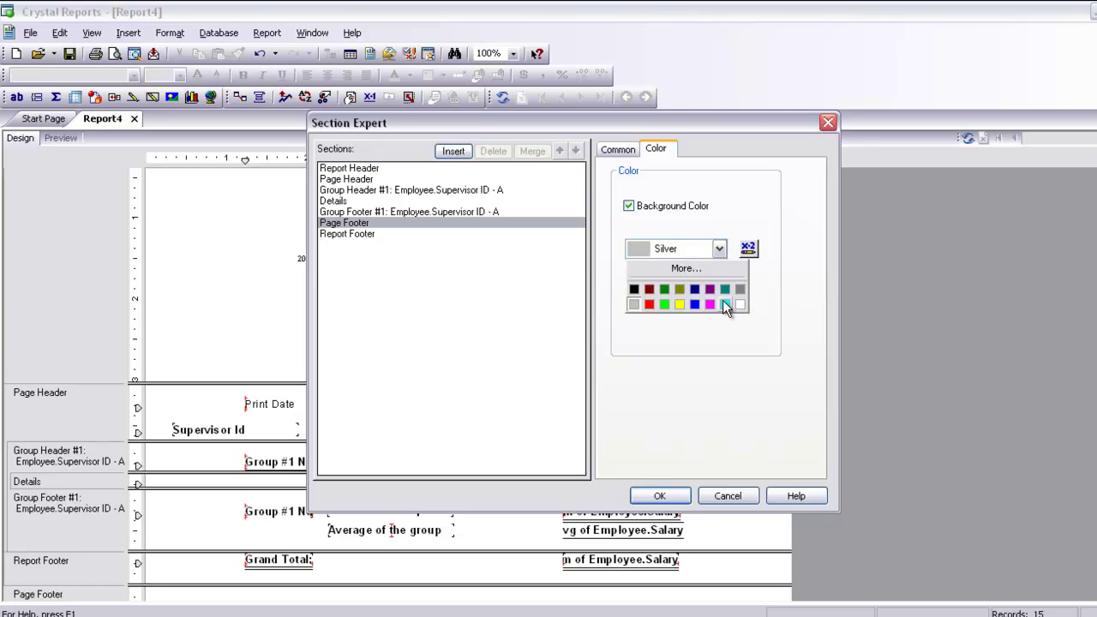
pyautogui.click(724, 304)
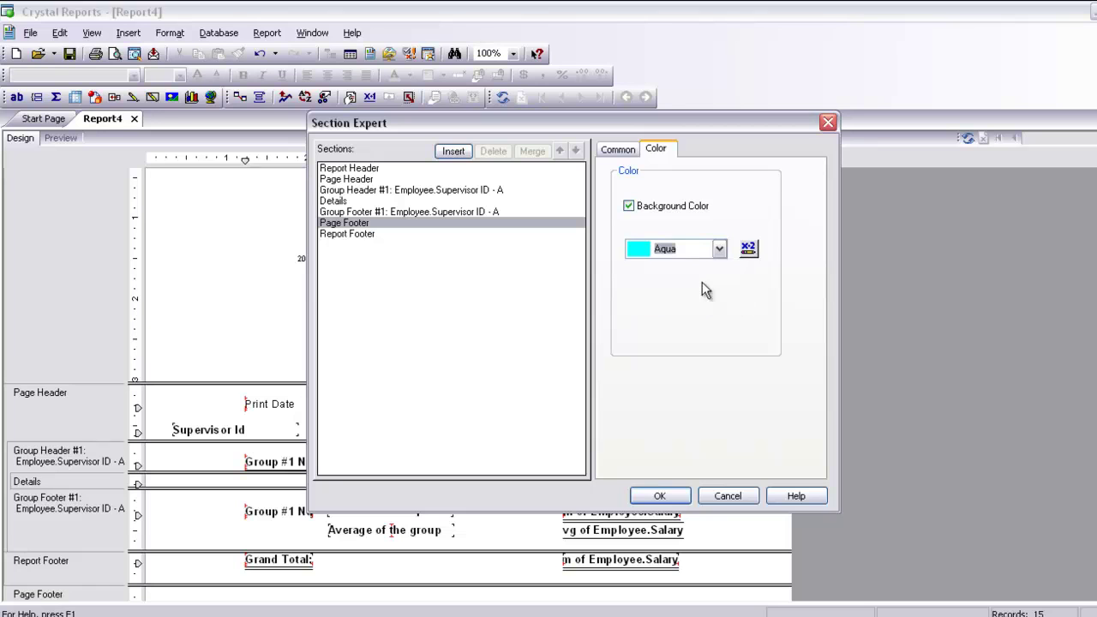
pyautogui.click(379, 190)
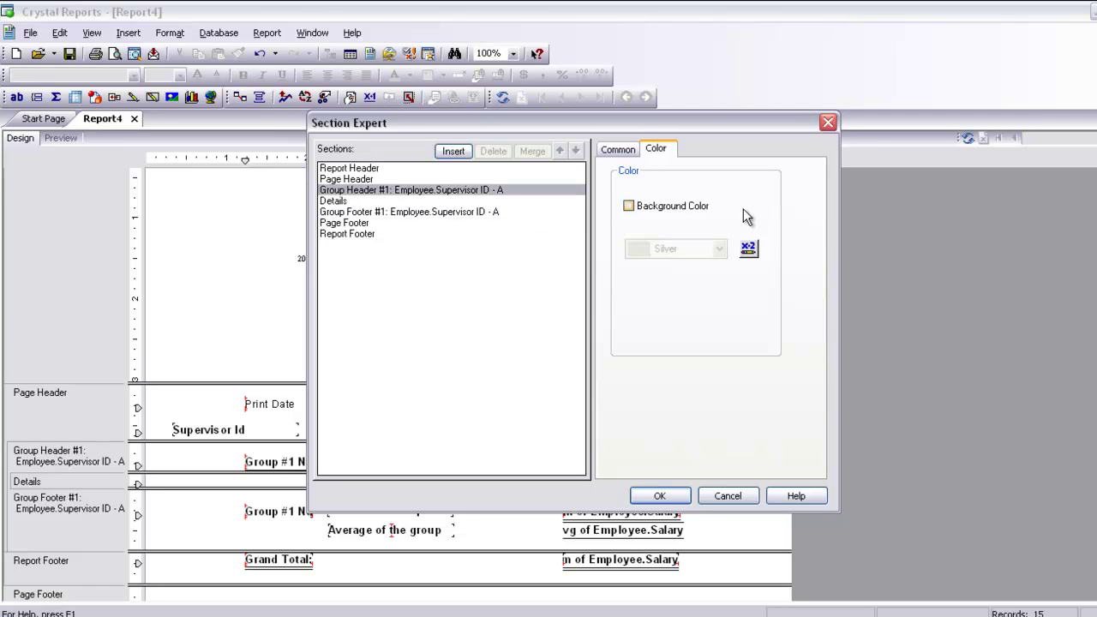
pyautogui.click(690, 210)
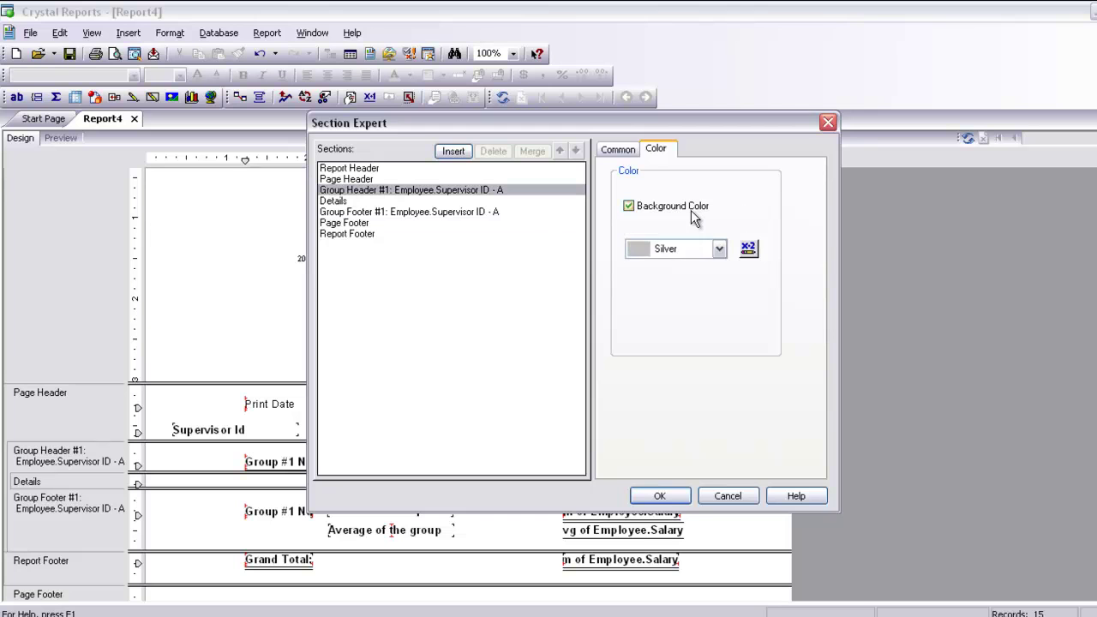
pyautogui.click(662, 495)
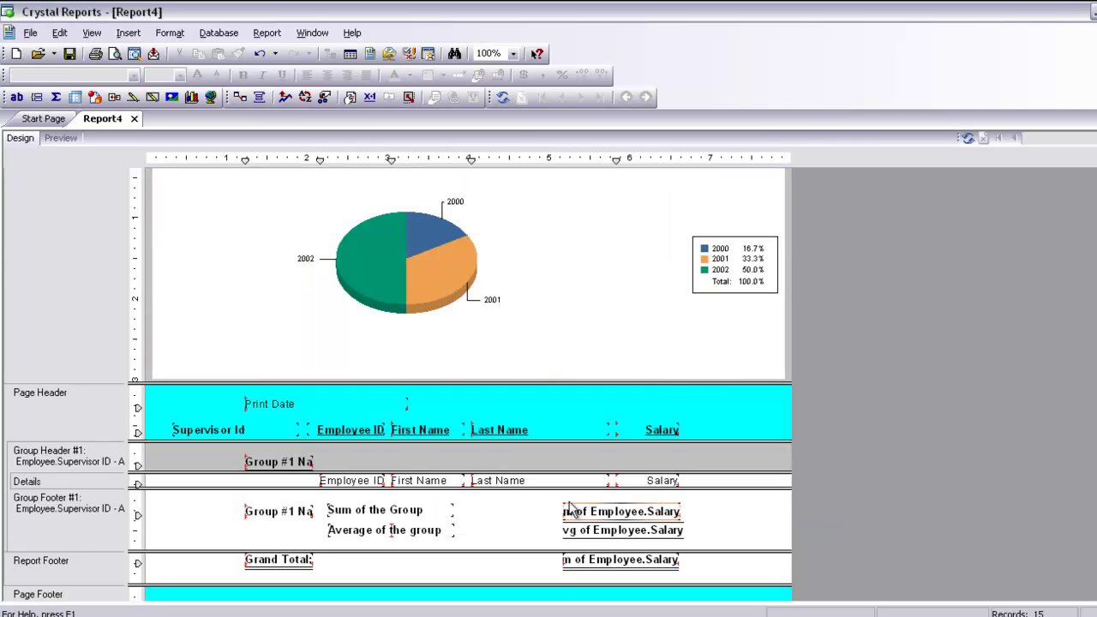
# Give Group Footer #1 a custom pink background through the Section Expert and apply it
pyautogui.rightClick(507, 506)
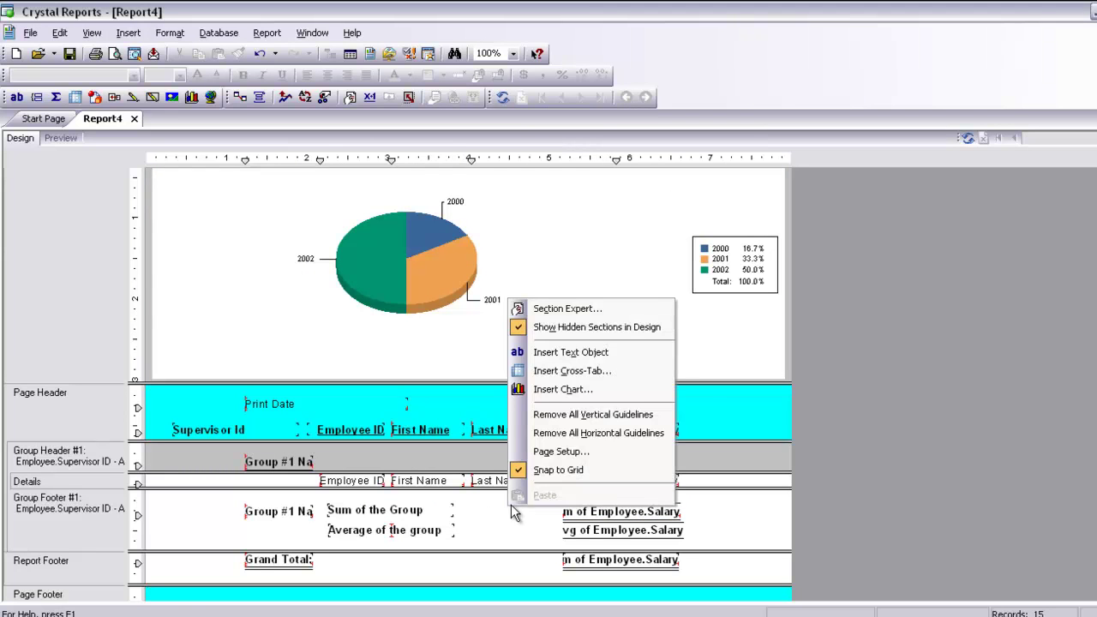
pyautogui.click(591, 312)
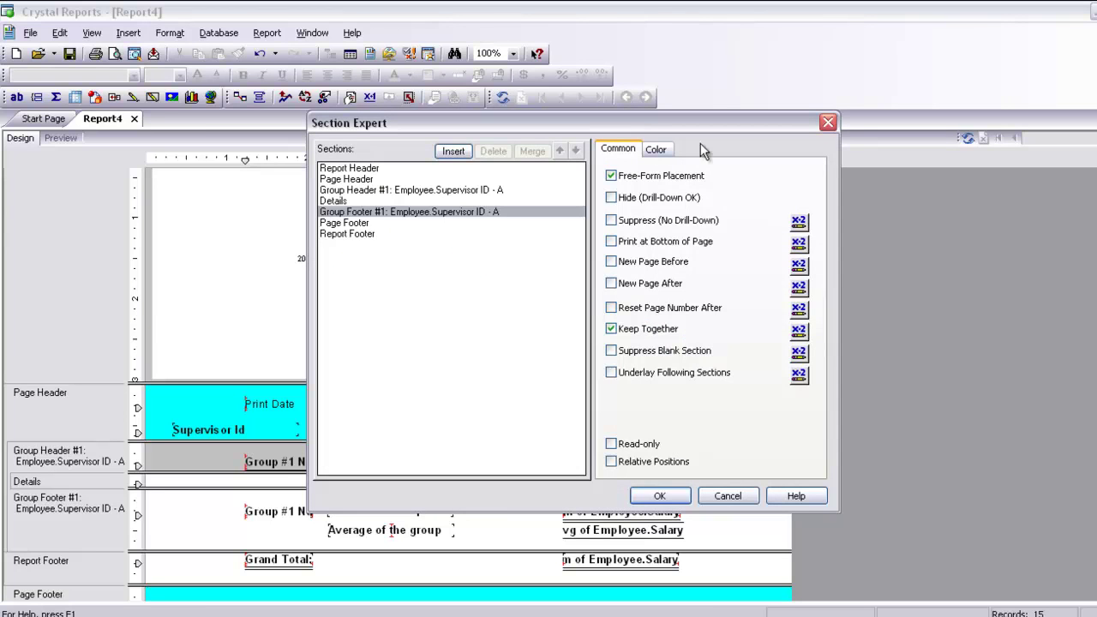
pyautogui.click(660, 150)
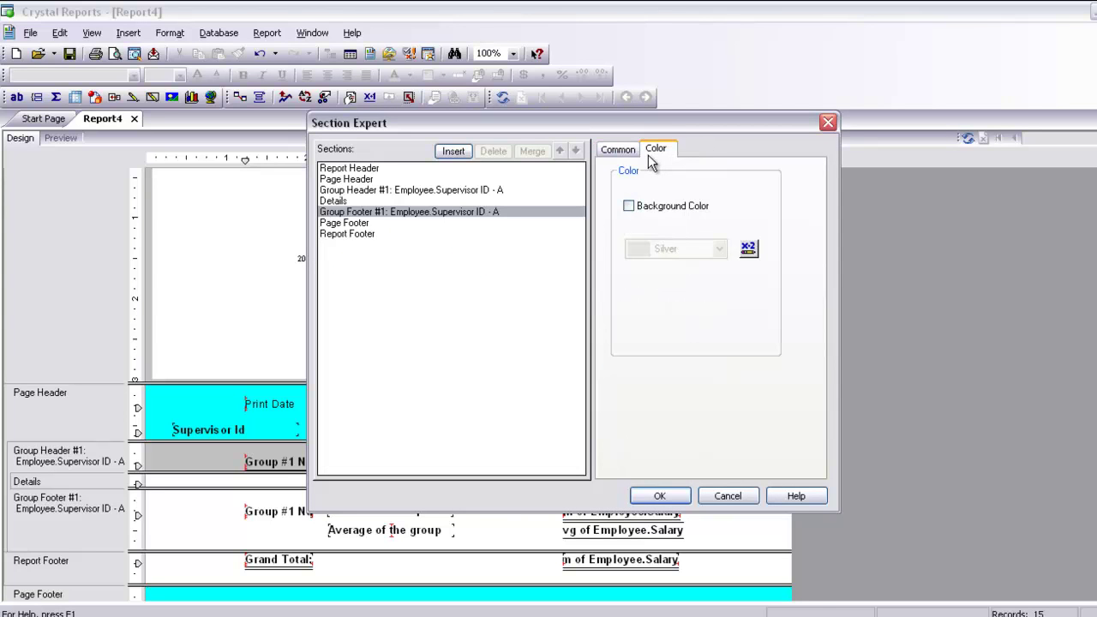
pyautogui.click(630, 206)
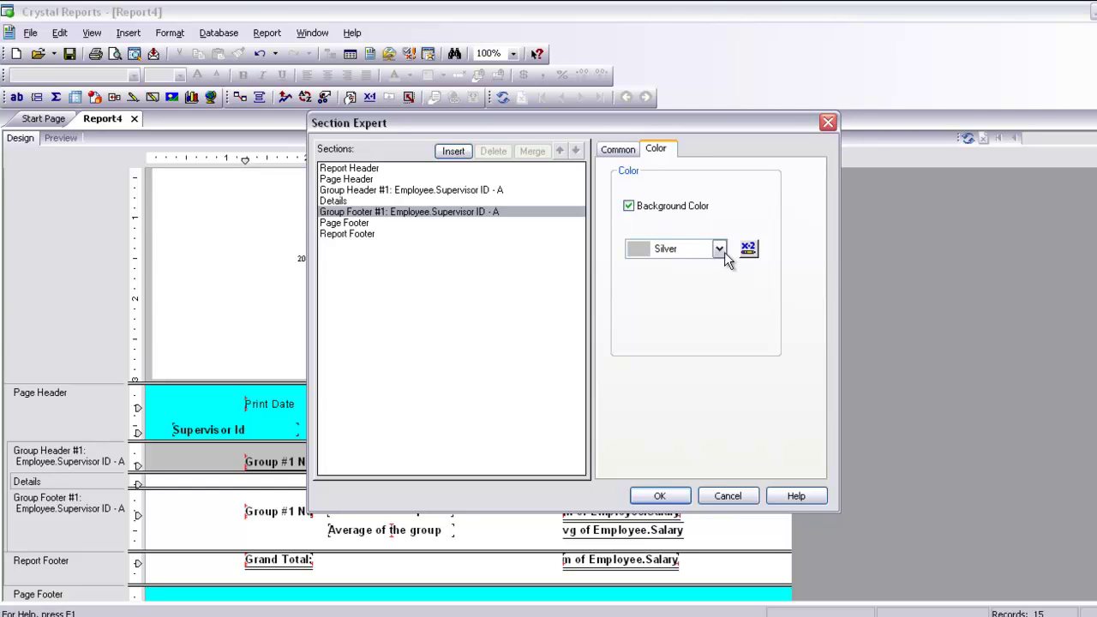
pyautogui.click(719, 249)
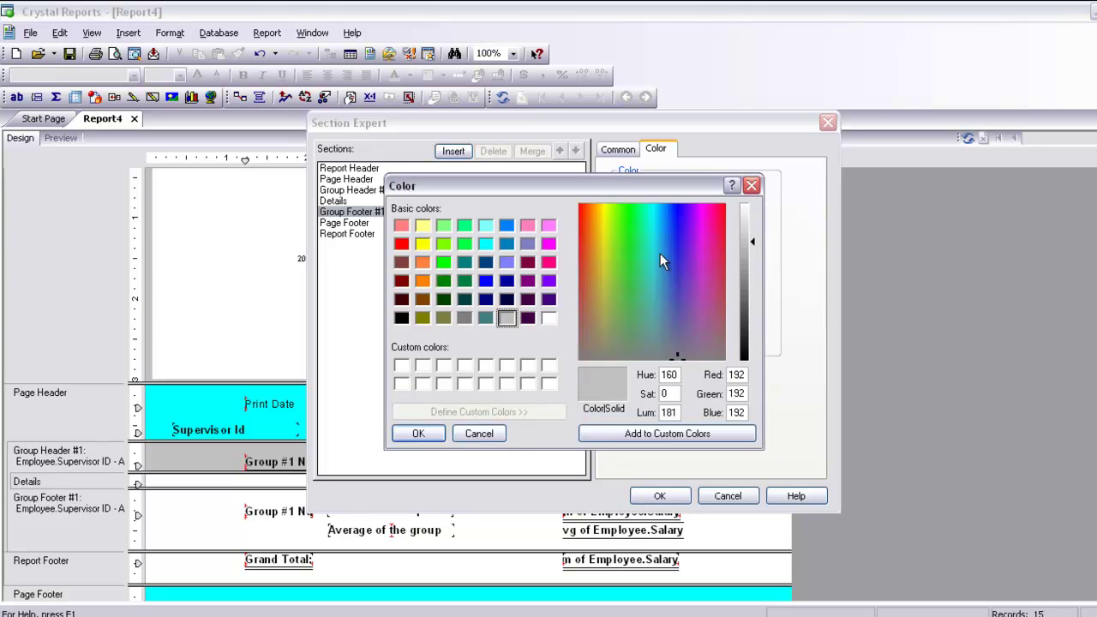
pyautogui.click(507, 226)
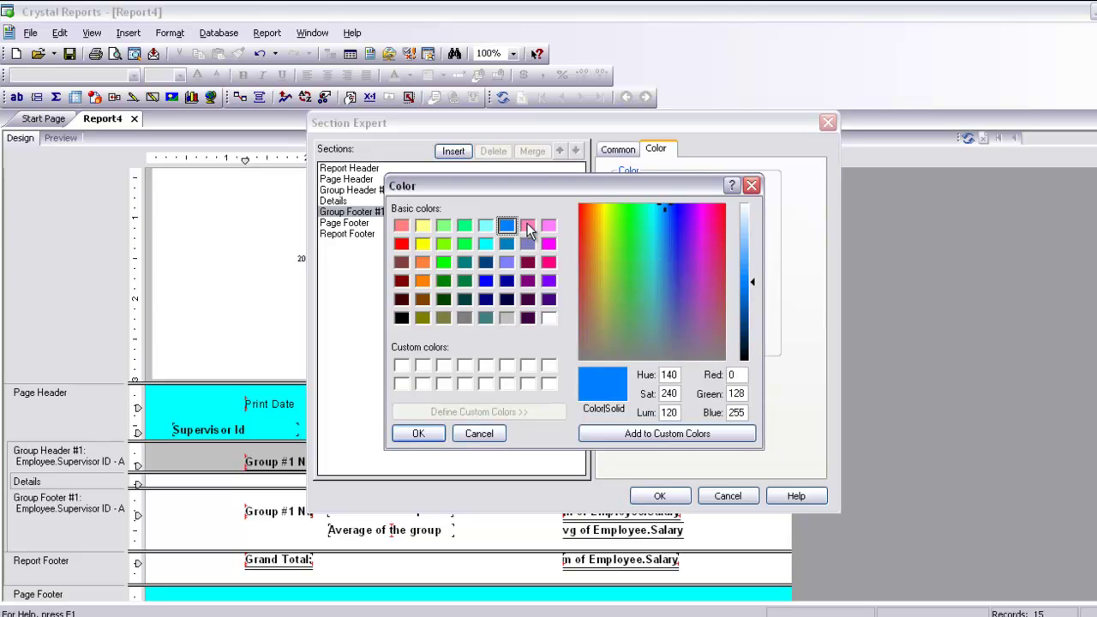
pyautogui.click(527, 225)
pyautogui.click(433, 435)
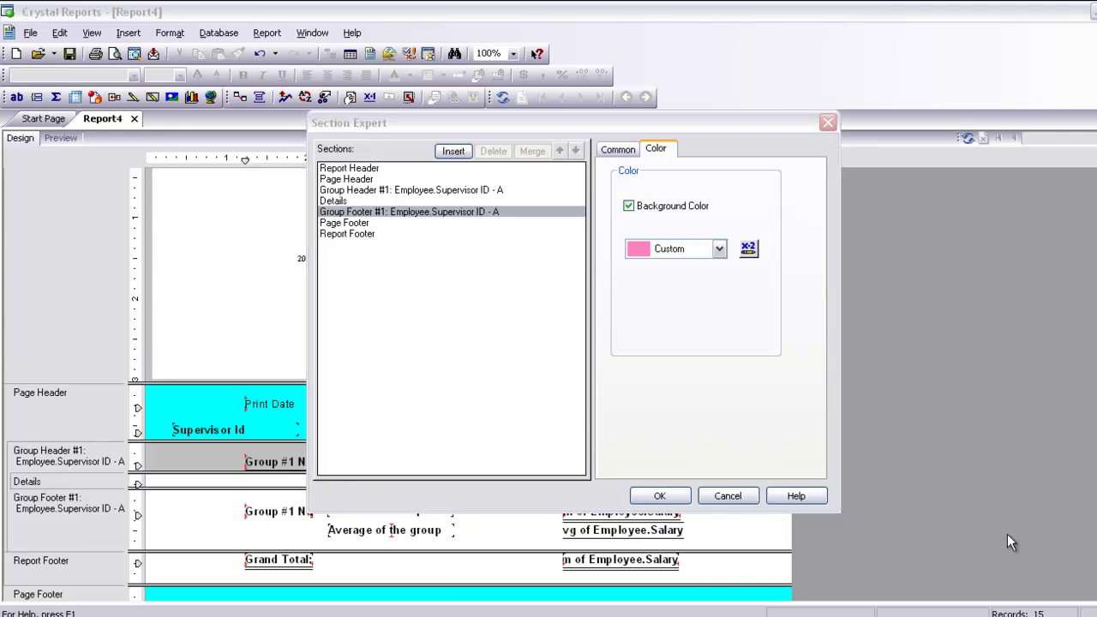
pyautogui.press('Return')
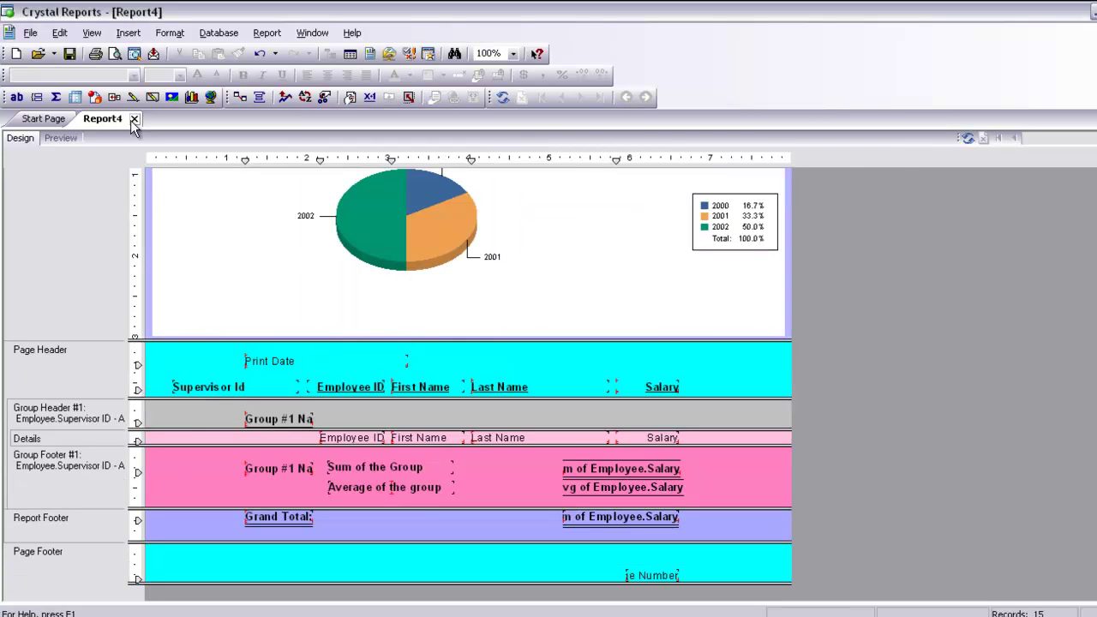
# Preview the report and look over the pie chart and the colored sections on the first page
pyautogui.click(58, 139)
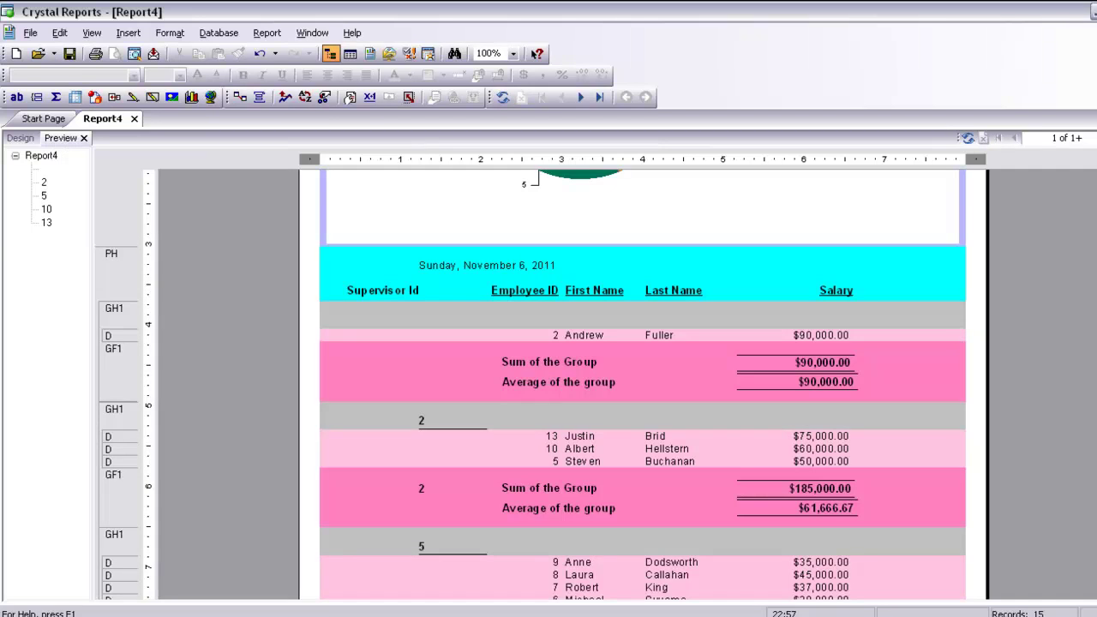
pyautogui.scroll(5, 643, 385)
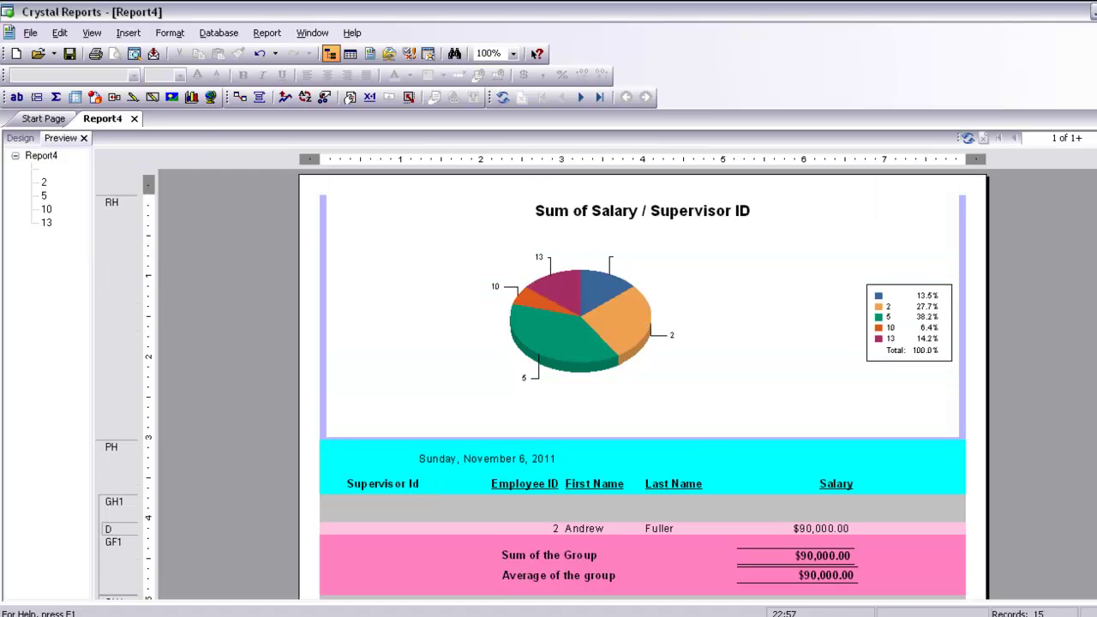
pyautogui.scroll(-3, 642, 386)
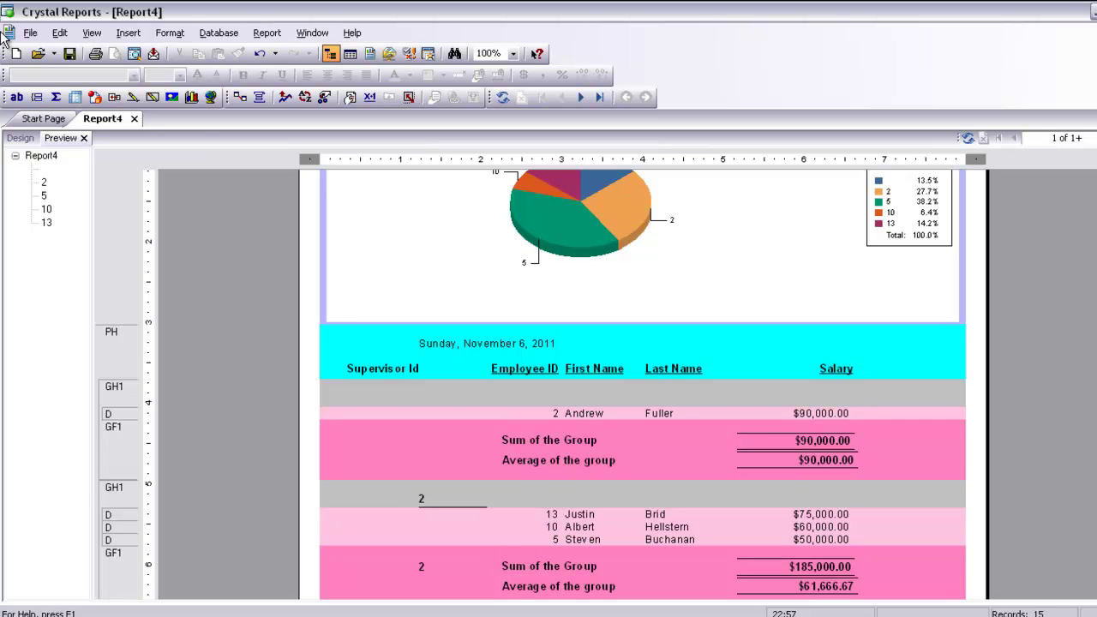
# Turn off Save Data with Report and save the report as Report4.rpt on Local Disk (E:)
pyautogui.click(30, 33)
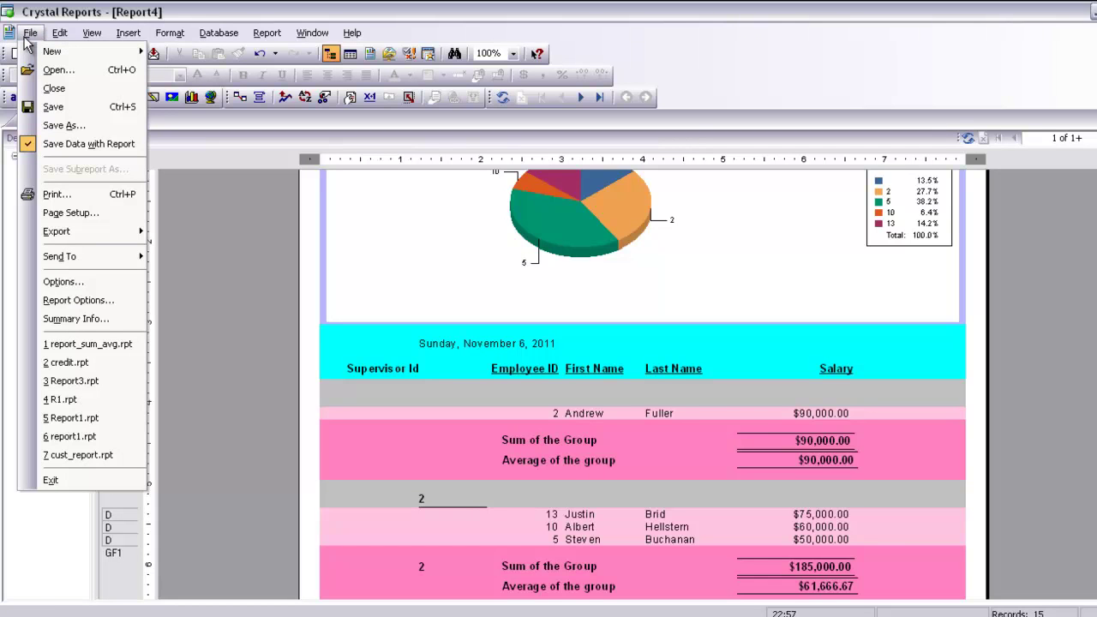
pyautogui.click(75, 144)
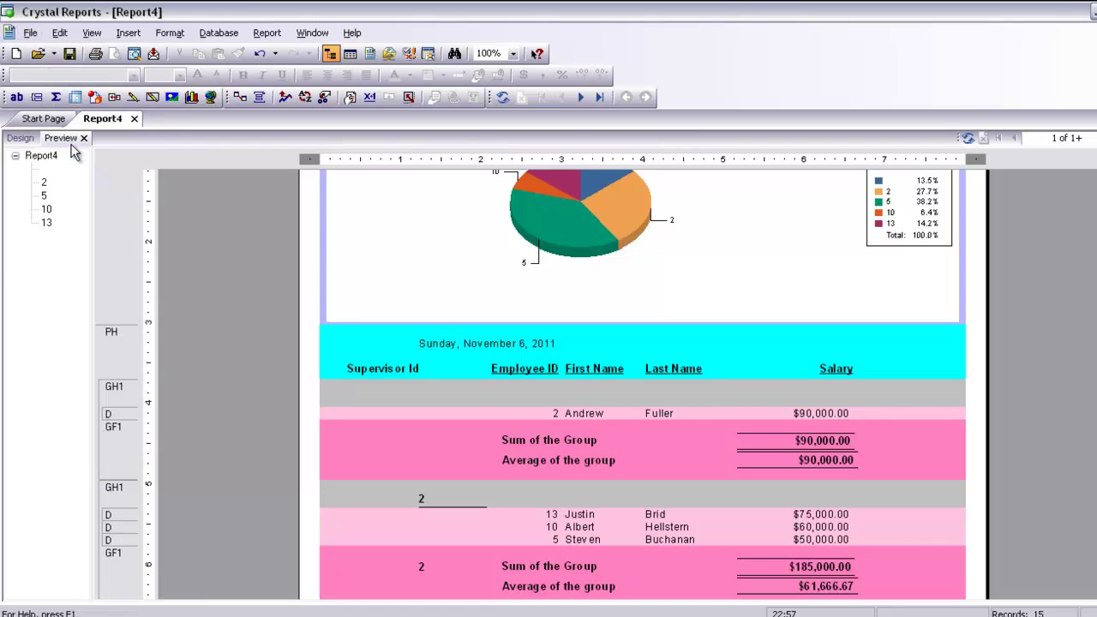
pyautogui.click(31, 35)
pyautogui.click(50, 107)
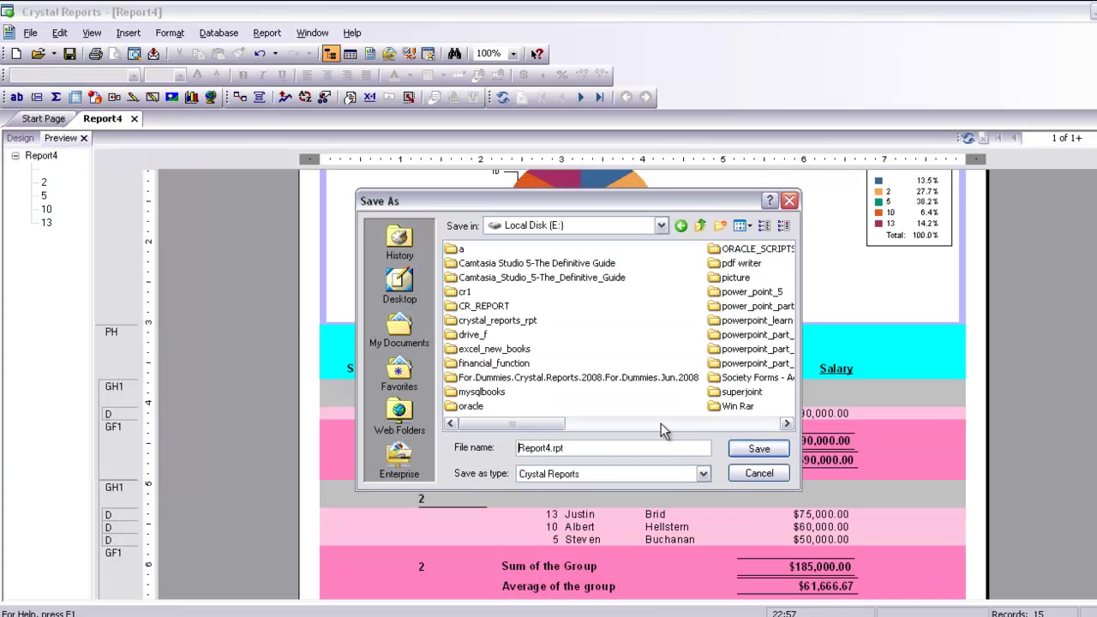
pyautogui.click(743, 450)
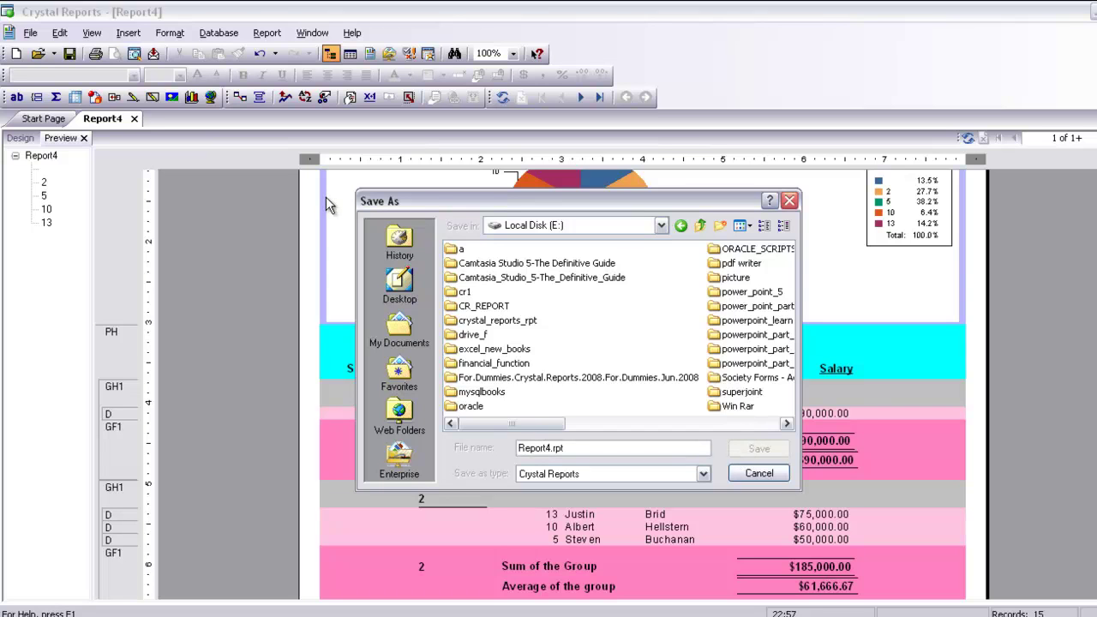
# Switch the Save Data with Report option back on for the saved report
pyautogui.click(30, 34)
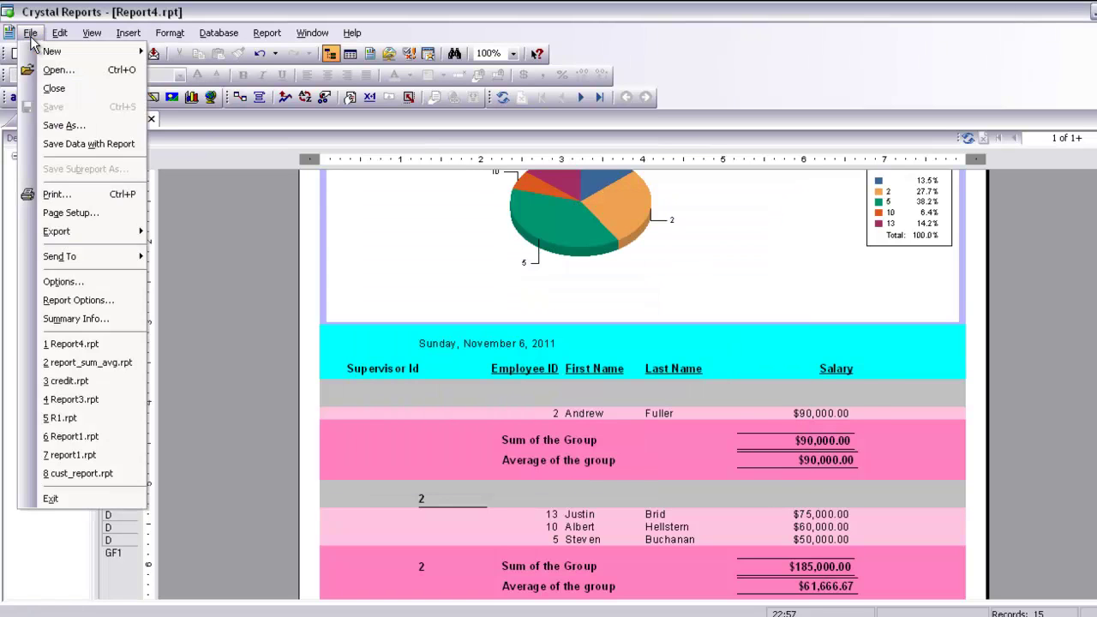
pyautogui.click(91, 144)
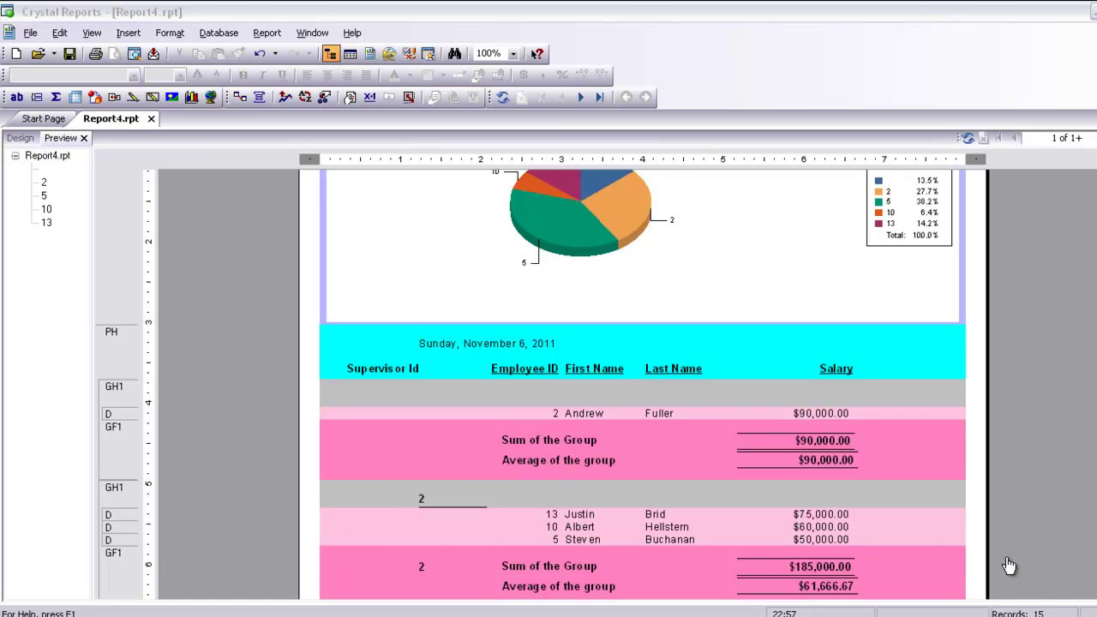
# Check the section layout in the design view, and preview the report through to the grand total on page 2
pyautogui.hotkey('ctrl', 'd')
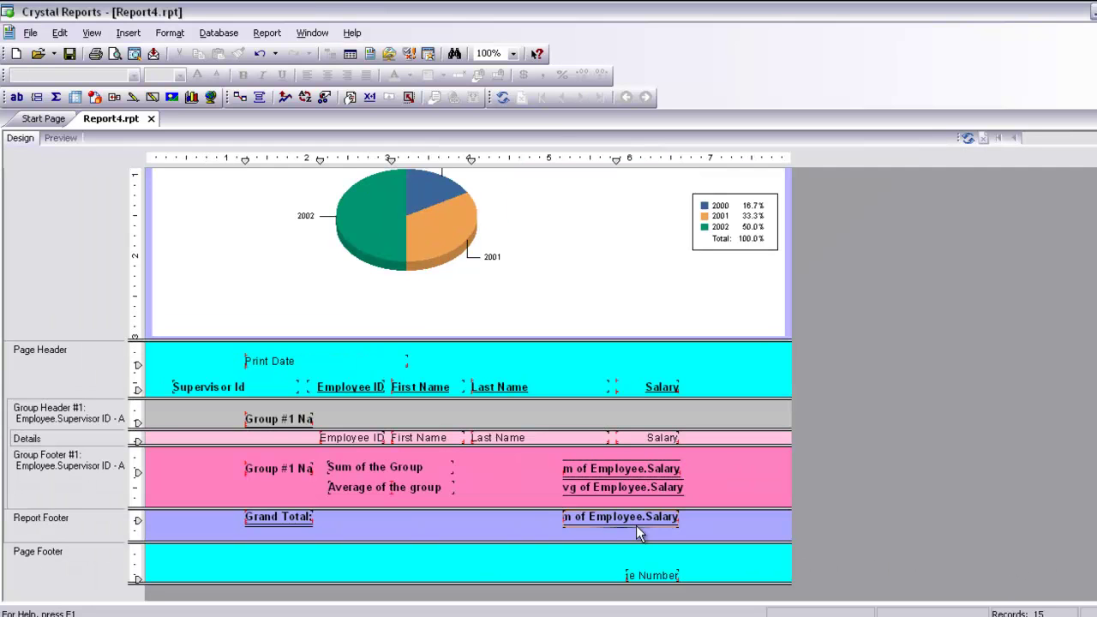
pyautogui.click(60, 137)
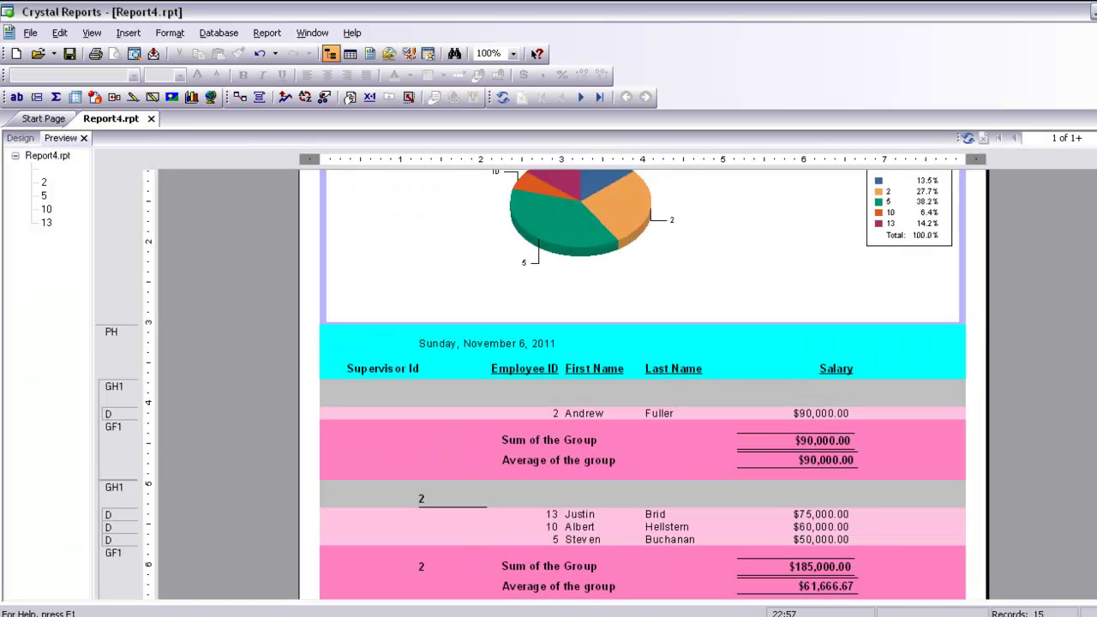
pyautogui.scroll(-3, 1080, 338)
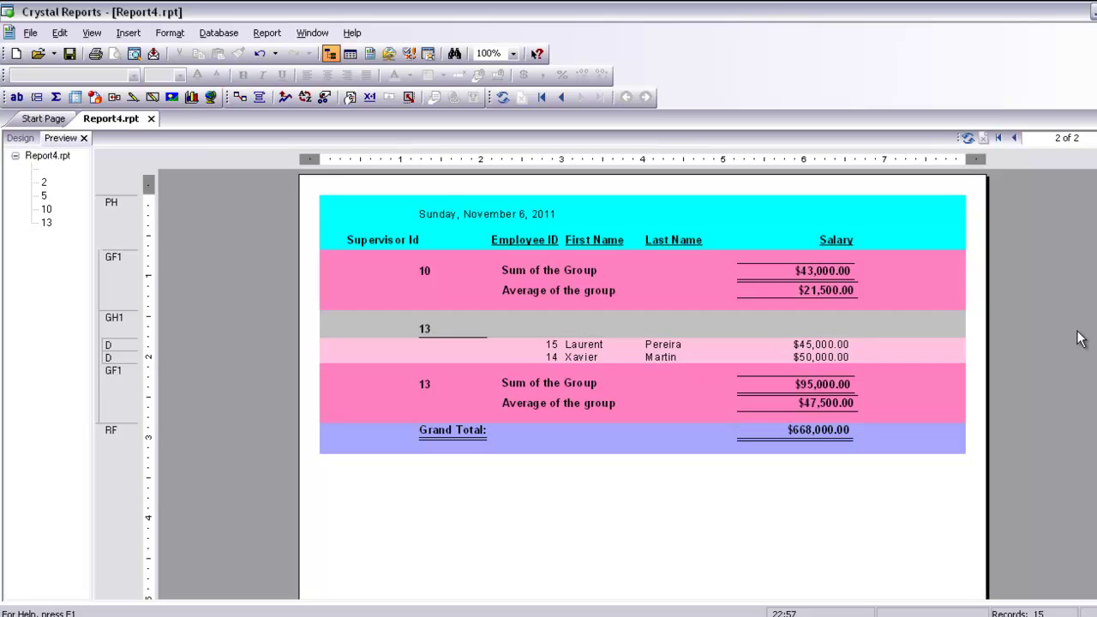